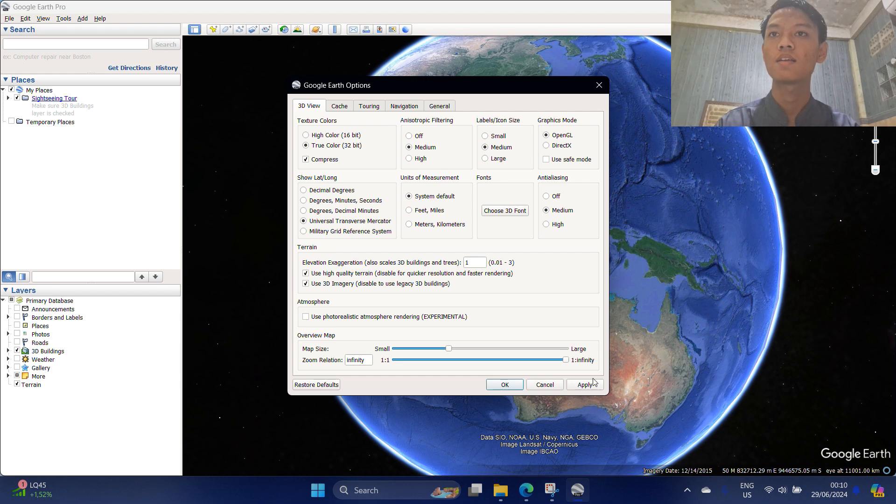
# Close Google Earth Options and zoom from the whole globe down into Sumatra.
pyautogui.click(504, 385)
pyautogui.scroll(3, 451, 248)
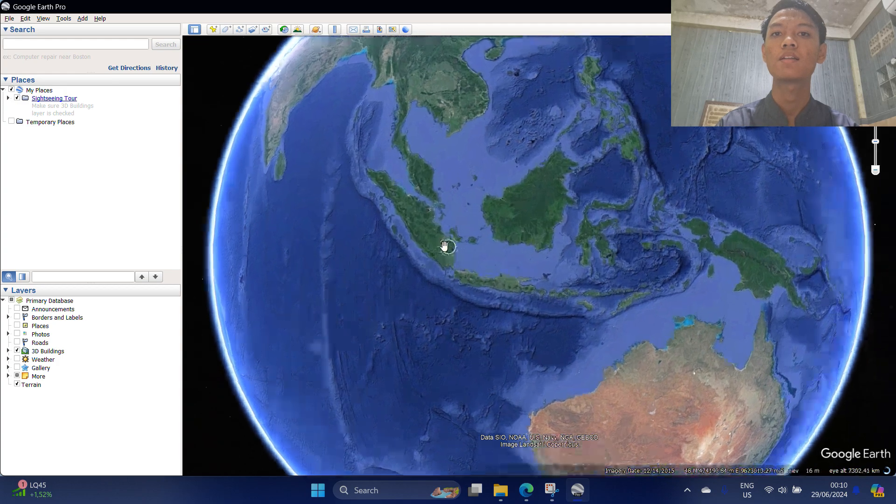
pyautogui.scroll(5, 446, 246)
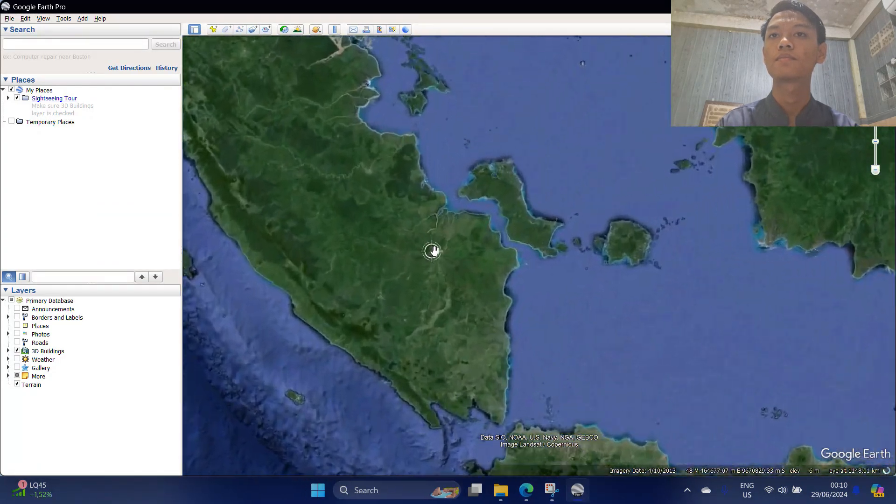
pyautogui.scroll(4, 434, 250)
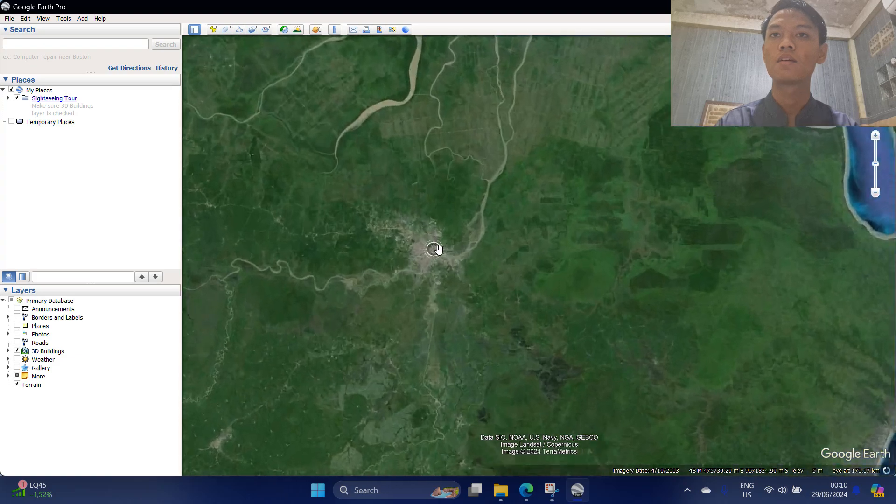
pyautogui.scroll(4, 434, 249)
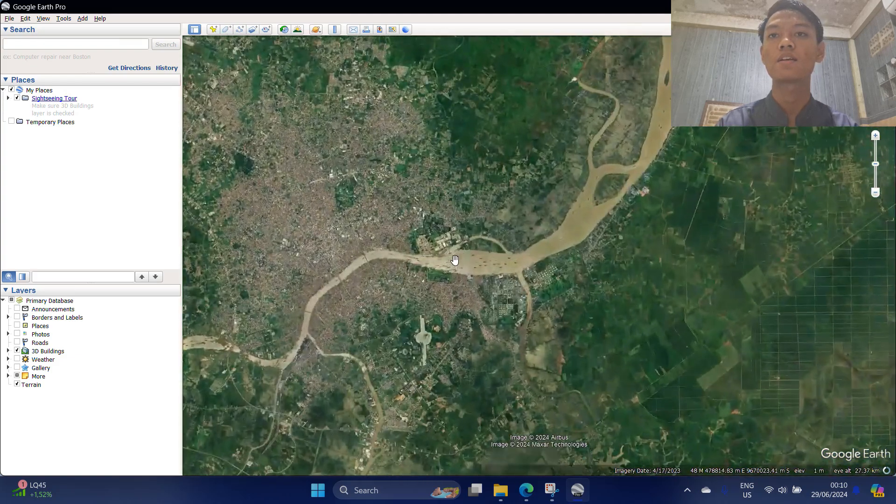
pyautogui.scroll(4, 437, 286)
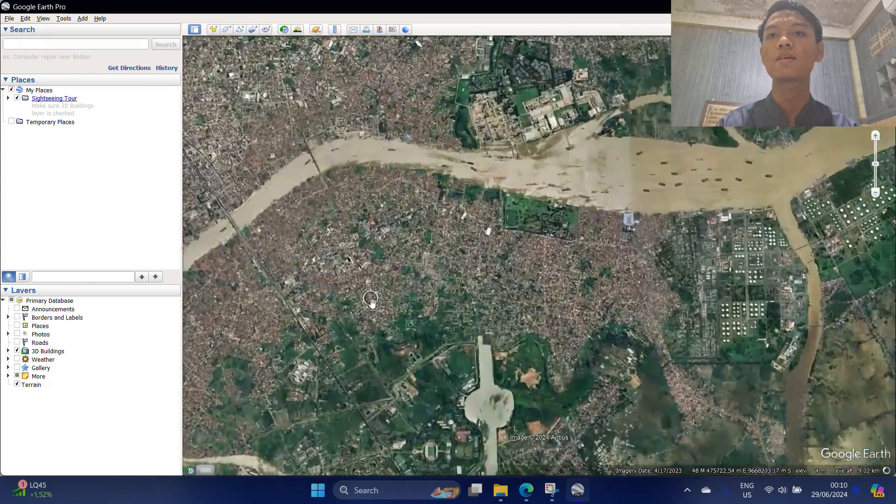
pyautogui.scroll(4, 405, 298)
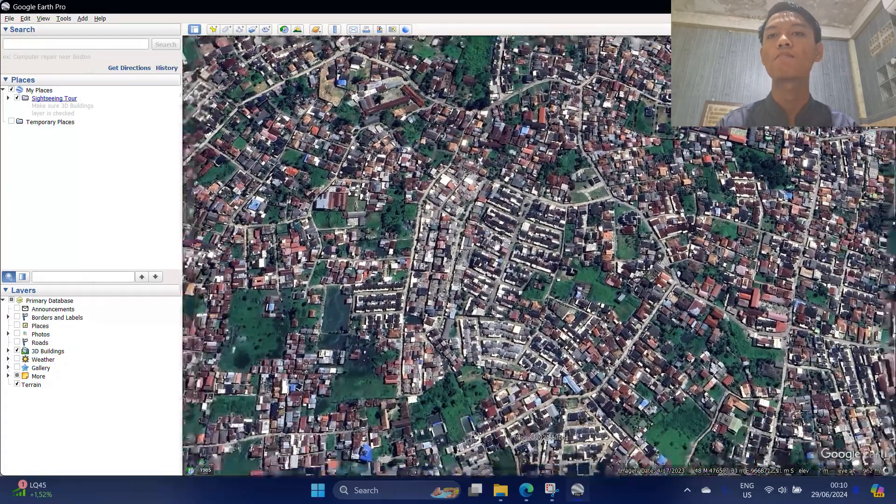
pyautogui.scroll(-2, 496, 242)
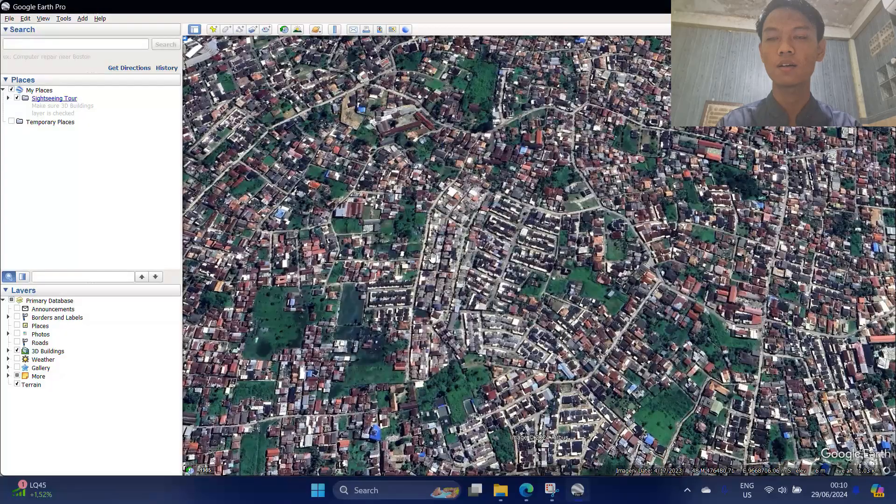
pyautogui.scroll(3, 384, 257)
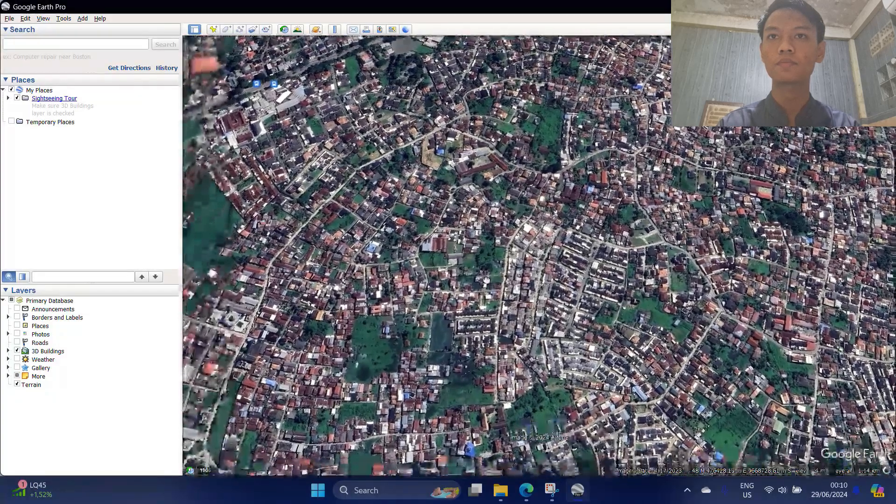
# Pan and slightly rotate the view to frame the dense residential neighbourhood.
pyautogui.moveTo(487, 280); pyautogui.dragTo(483, 257)
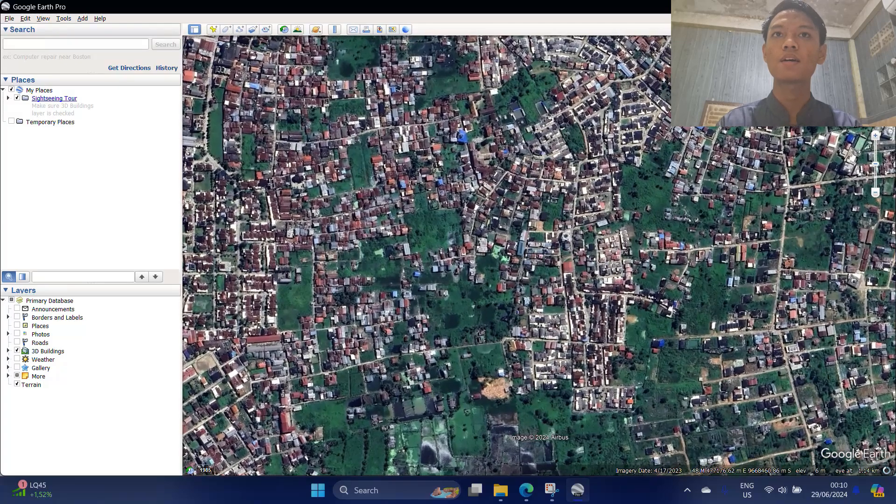
pyautogui.moveTo(639, 114); pyautogui.dragTo(653, 326)
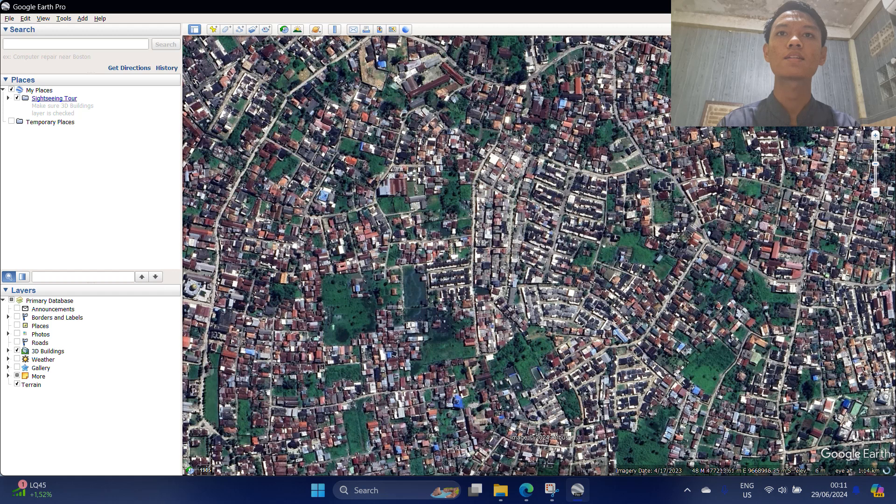
pyautogui.moveTo(875, 60); pyautogui.dragTo(873, 63)
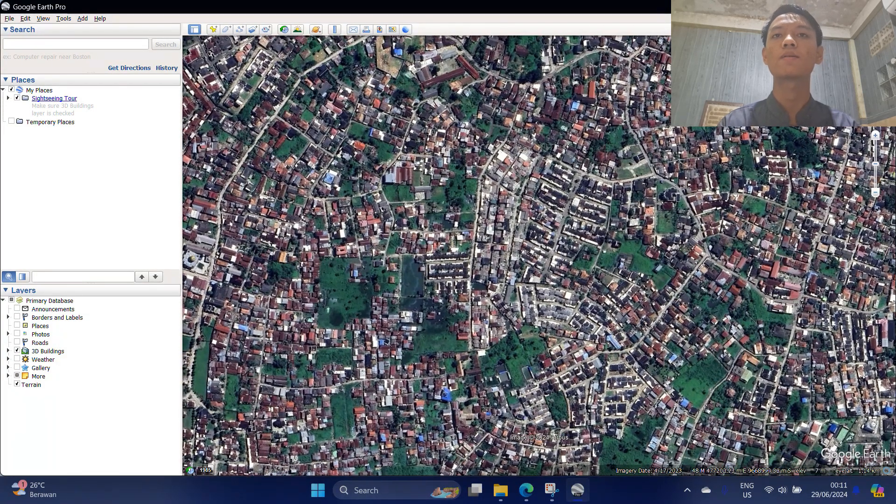
pyautogui.moveTo(594, 198); pyautogui.dragTo(611, 159)
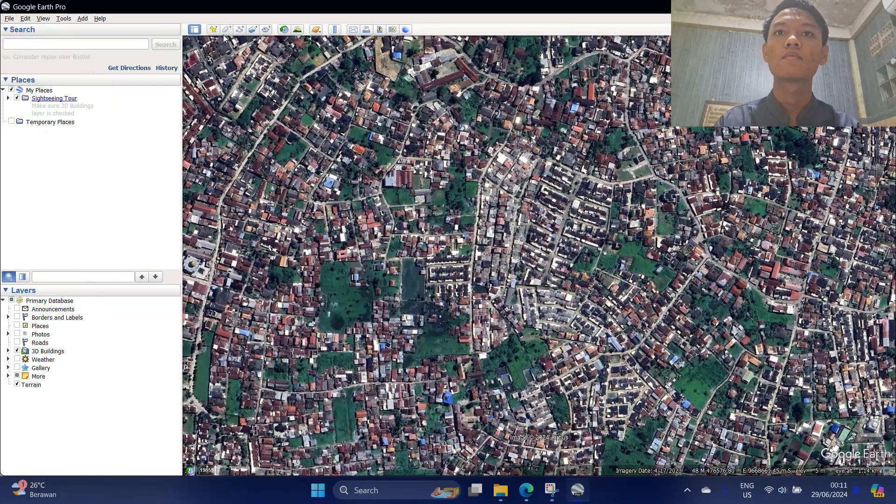
# Add a new placemark with the red circle-dot icon.
pyautogui.click(214, 30)
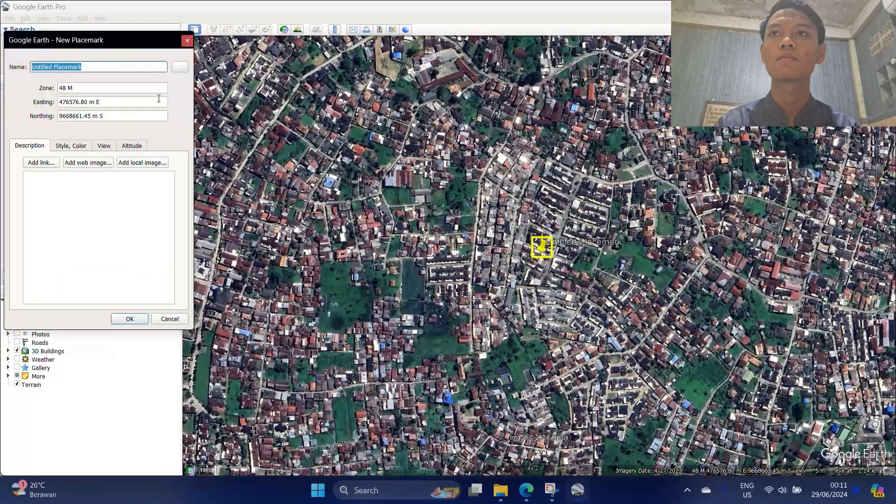
pyautogui.click(179, 65)
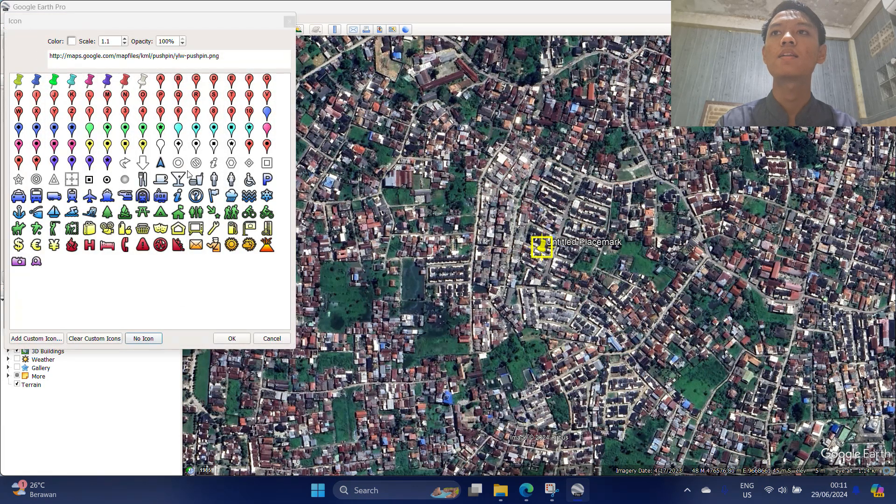
pyautogui.click(108, 180)
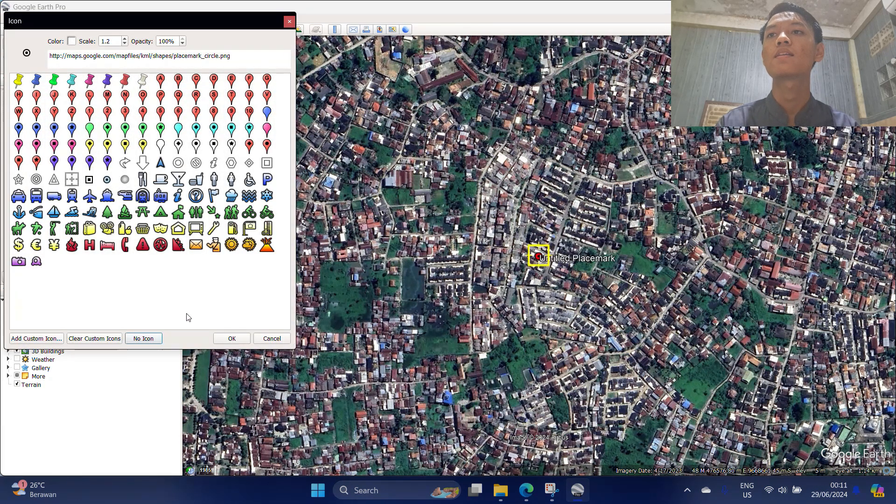
pyautogui.click(236, 338)
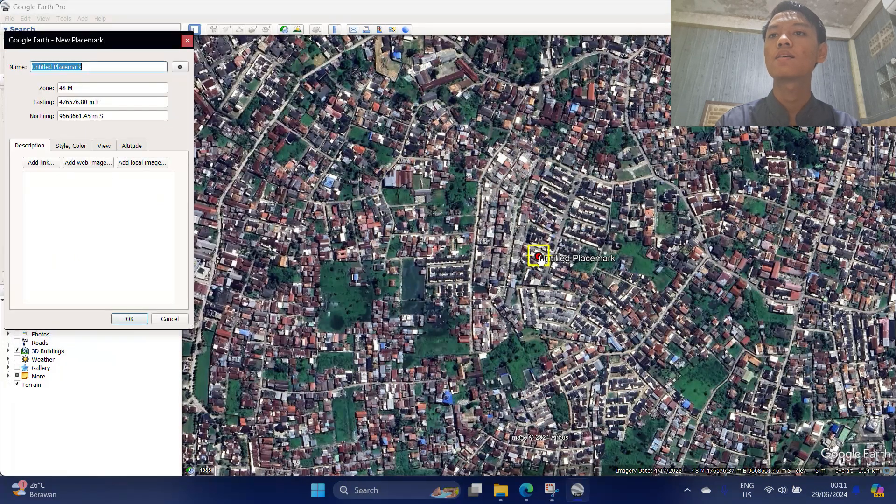
# Move the placemark to the lower-right houses and name it 1.
pyautogui.moveTo(540, 259); pyautogui.dragTo(846, 435)
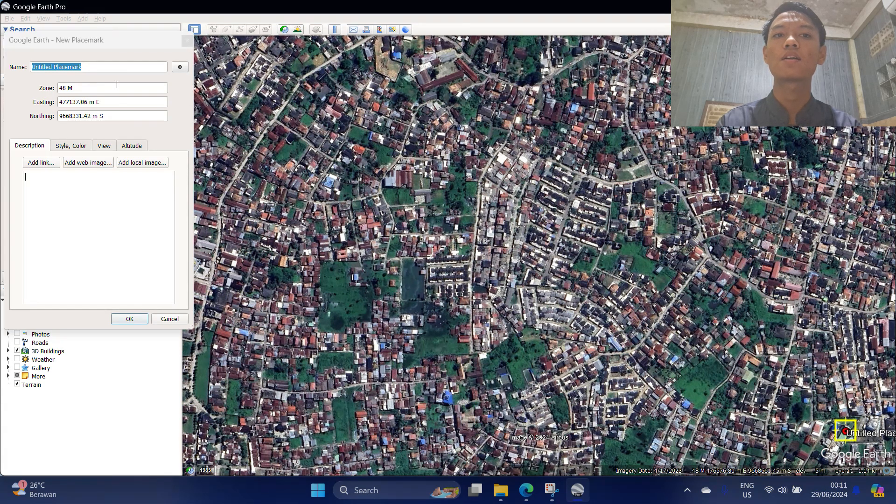
pyautogui.click(110, 66)
pyautogui.press('BackSpace')
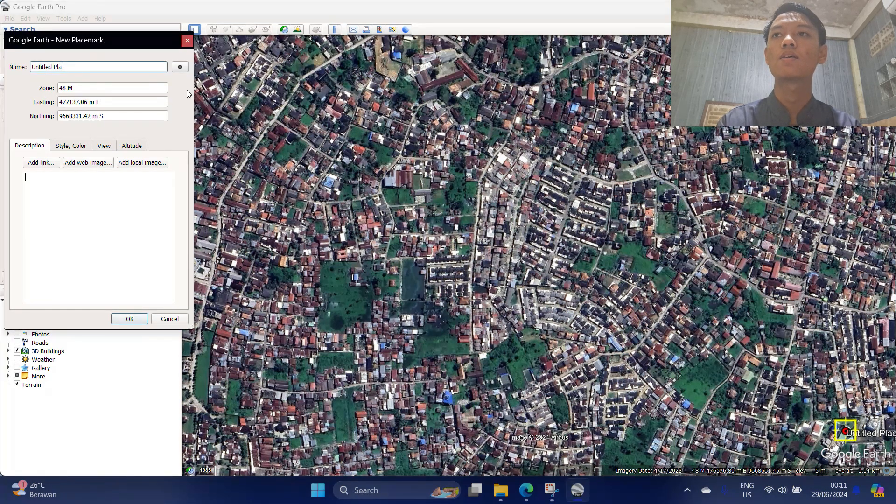
pyautogui.press('BackSpace')
pyautogui.press('BackSpace')
pyautogui.press('BackSpace')
pyautogui.press('BackSpace')
pyautogui.press('BackSpace')
pyautogui.press('BackSpace')
pyautogui.press('BackSpace')
pyautogui.press('BackSpace')
pyautogui.press('BackSpace')
pyautogui.press('BackSpace')
pyautogui.press('BackSpace')
pyautogui.press('BackSpace')
pyautogui.write('1')
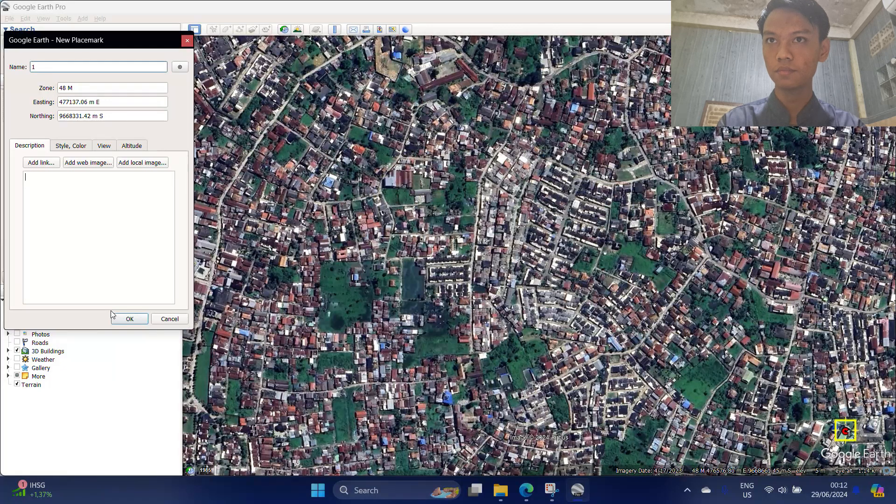
# Save placemark 1, then add placemark 2 over the bottom-left houses.
pyautogui.click(140, 319)
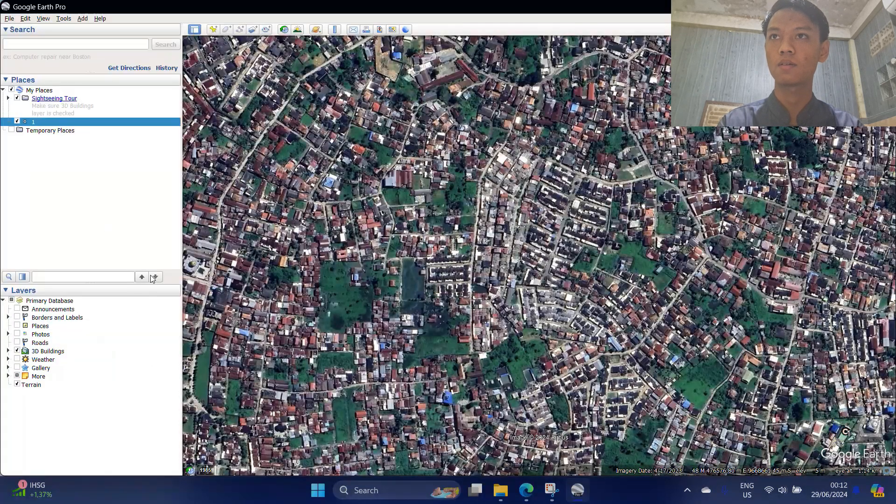
pyautogui.click(212, 30)
pyautogui.click(133, 67)
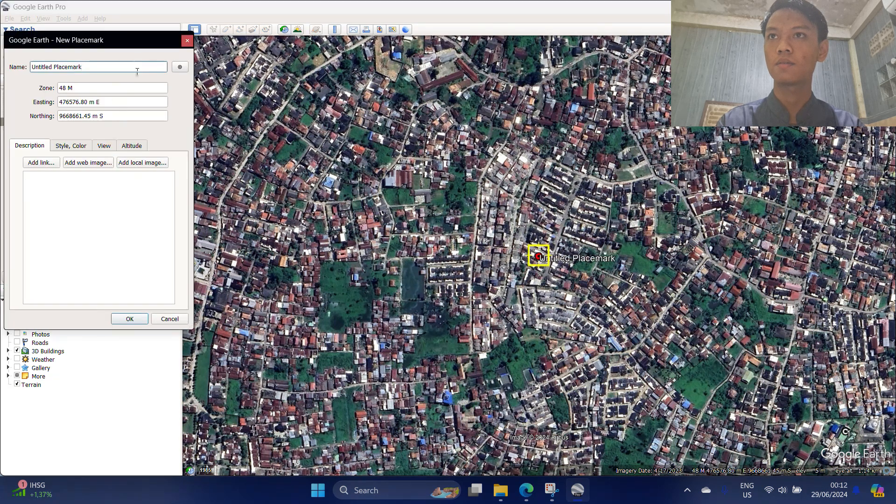
pyautogui.press('BackSpace')
pyautogui.press('BackSpace')
pyautogui.press('BackSpace')
pyautogui.press('BackSpace')
pyautogui.press('BackSpace')
pyautogui.press('BackSpace')
pyautogui.press('BackSpace')
pyautogui.press('BackSpace')
pyautogui.press('BackSpace')
pyautogui.press('BackSpace')
pyautogui.press('BackSpace')
pyautogui.press('BackSpace')
pyautogui.press('BackSpace')
pyautogui.press('BackSpace')
pyautogui.press('BackSpace')
pyautogui.press('BackSpace')
pyautogui.press('BackSpace')
pyautogui.press('BackSpace')
pyautogui.write('2')
pyautogui.moveTo(539, 257); pyautogui.dragTo(242, 421)
# Set placemark 2's Northing to 9668331.42 and save it.
pyautogui.click(140, 117)
pyautogui.hotkey('ctrl', 'a')
pyautogui.press('BackSpace')
pyautogui.write('9668331.42')
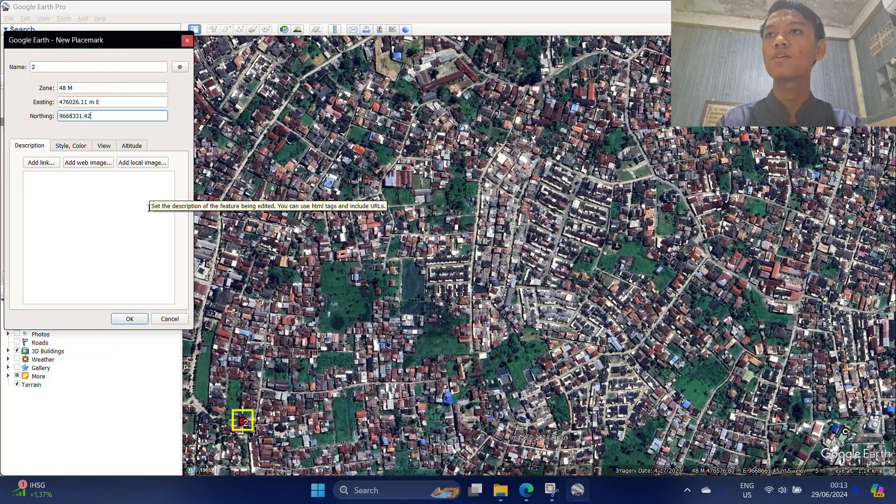
pyautogui.click(67, 295)
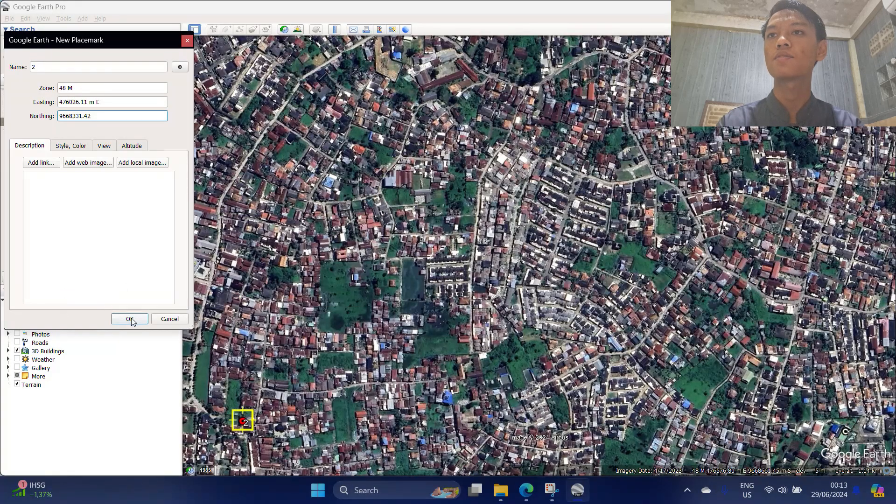
pyautogui.moveTo(242, 429); pyautogui.dragTo(230, 426)
pyautogui.hotkey('ctrl', 'a')
pyautogui.write('9')
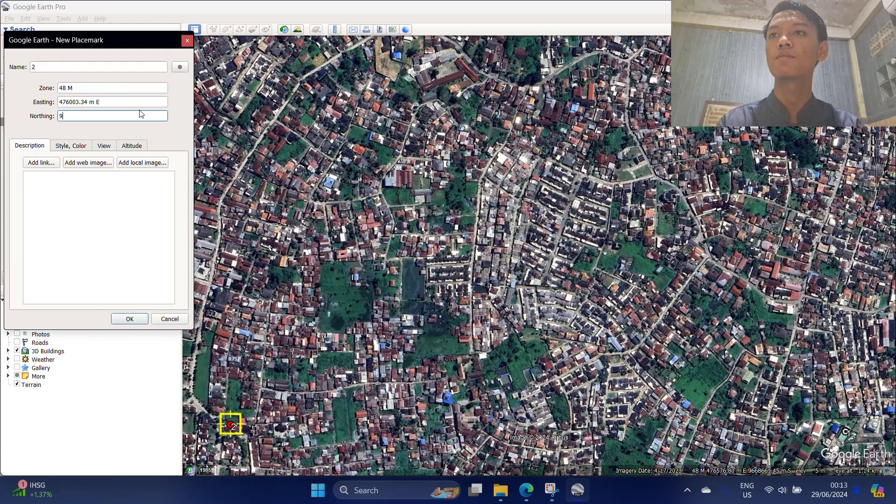
pyautogui.write('668331.42')
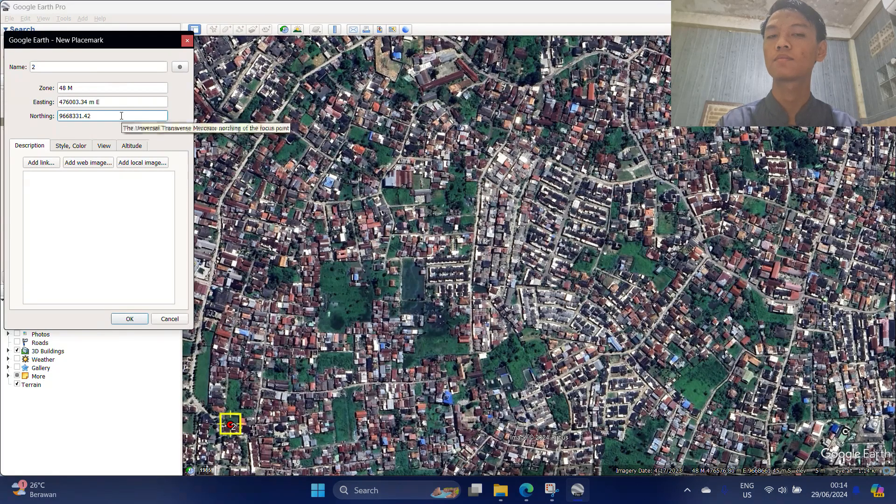
pyautogui.press('Tab')
pyautogui.click(129, 319)
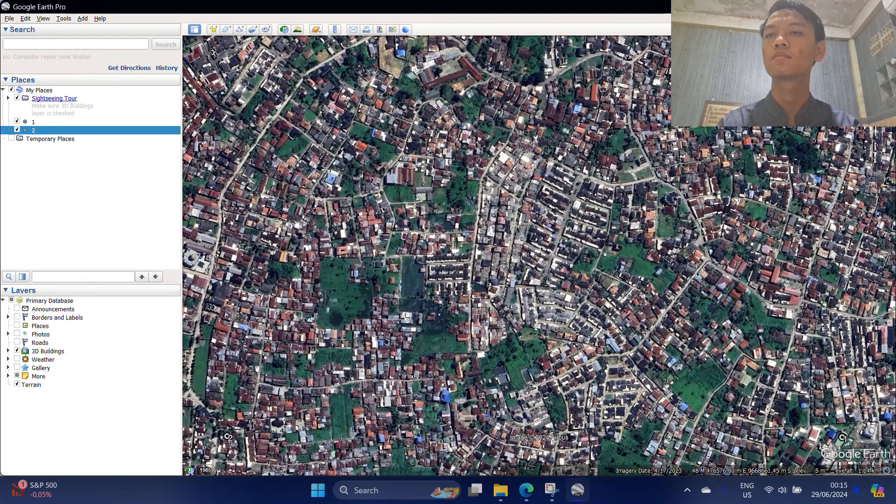
# Add placemark 3 at the top-left houses with Easting 476003.34.
pyautogui.rightClick(104, 131)
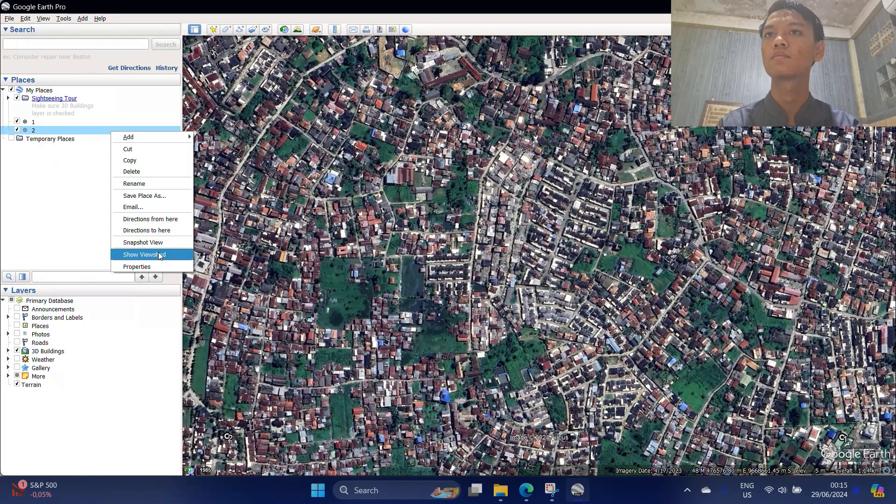
pyautogui.click(158, 252)
pyautogui.click(134, 321)
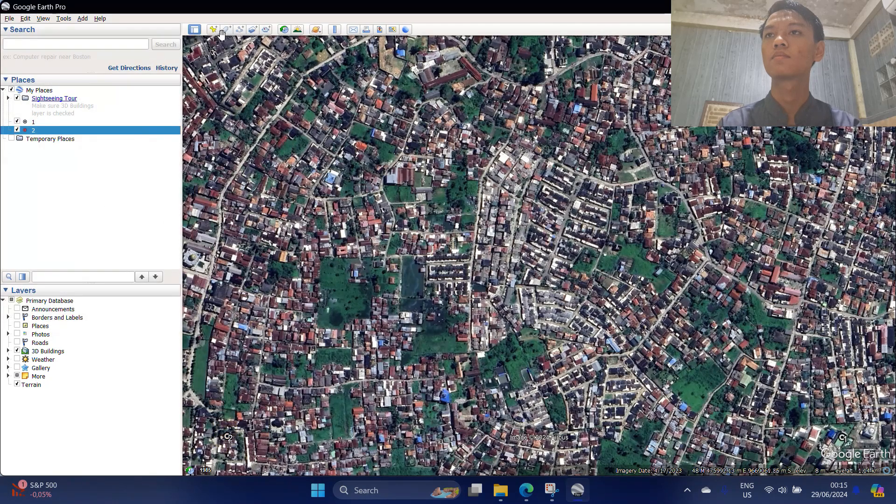
pyautogui.click(213, 30)
pyautogui.moveTo(537, 255); pyautogui.dragTo(226, 70)
pyautogui.click(168, 70)
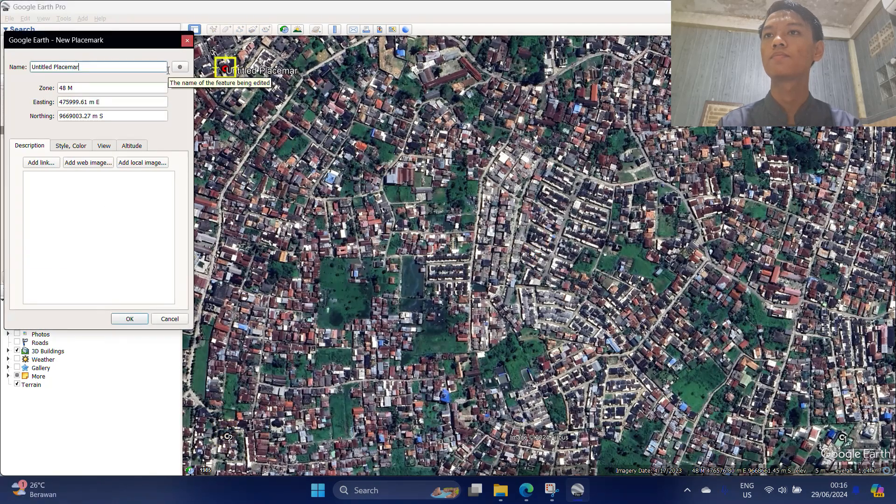
pyautogui.write('3')
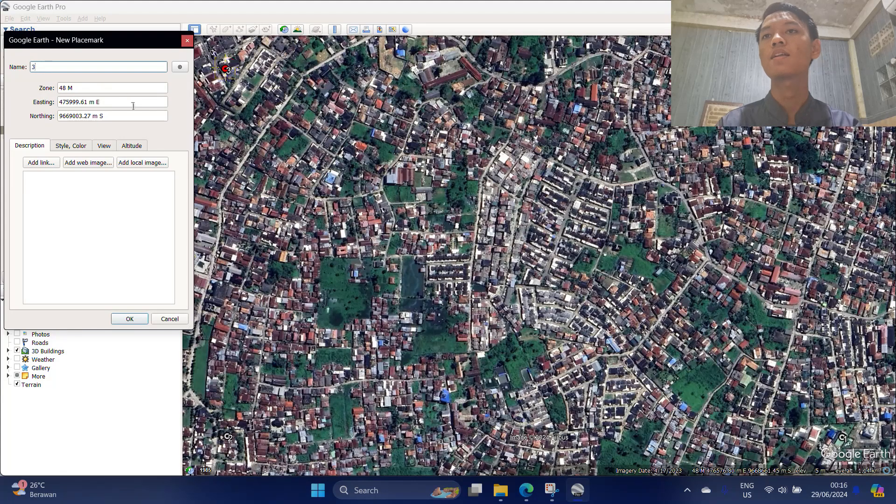
pyautogui.tripleClick(133, 97)
pyautogui.press('BackSpace')
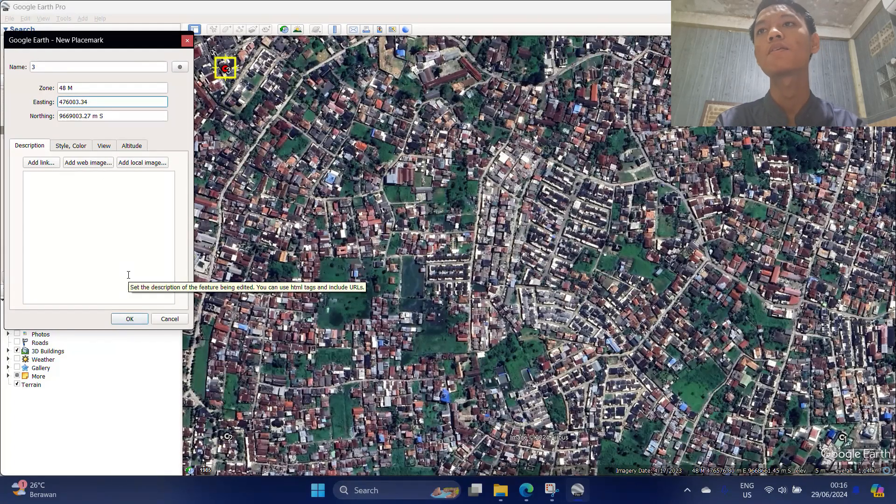
pyautogui.click(130, 318)
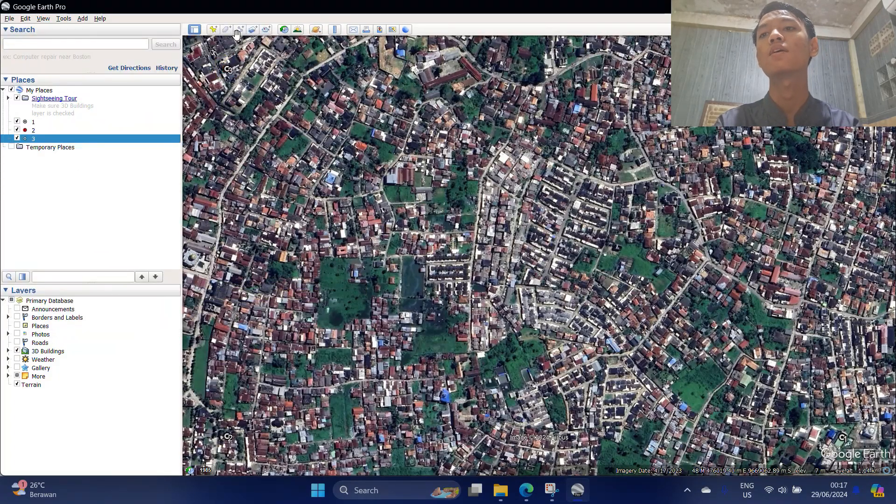
# Add placemark 4 at Easting 477137.06, Northing 9669003.27.
pyautogui.click(213, 30)
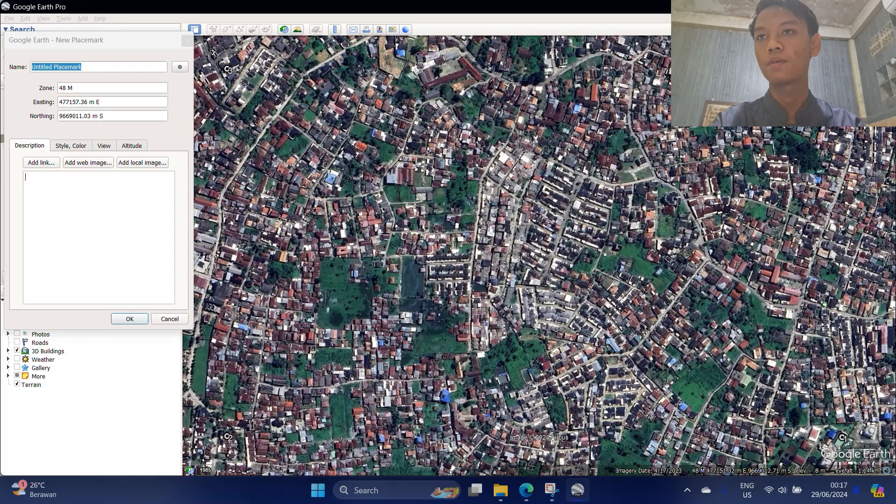
pyautogui.click(134, 98)
pyautogui.hotkey('ctrl', 'a')
pyautogui.press('BackSpace')
pyautogui.write('4')
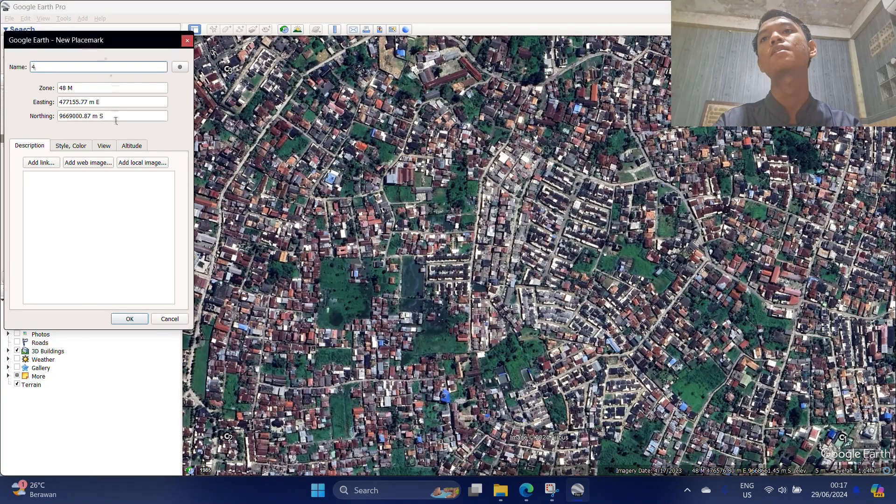
pyautogui.click(124, 98)
pyautogui.hotkey('ctrl', 'a')
pyautogui.press('BackSpace')
pyautogui.write('4')
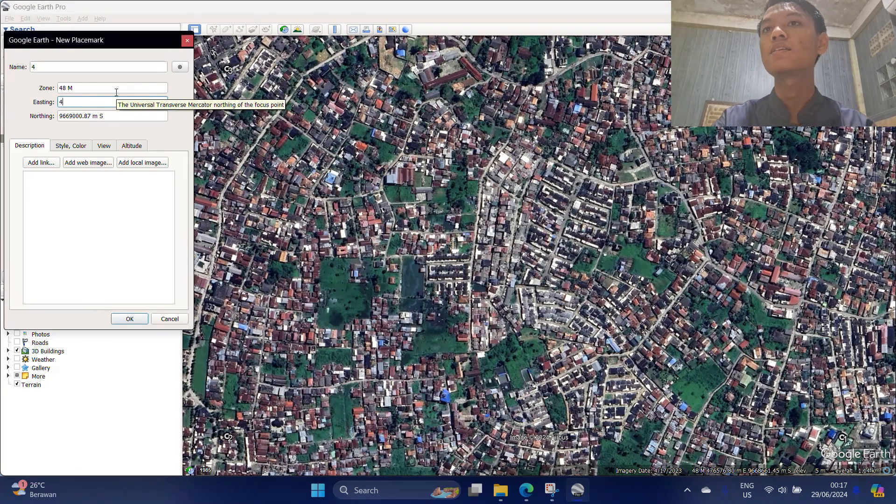
pyautogui.write('77137.06')
pyautogui.press('Tab')
pyautogui.press('BackSpace')
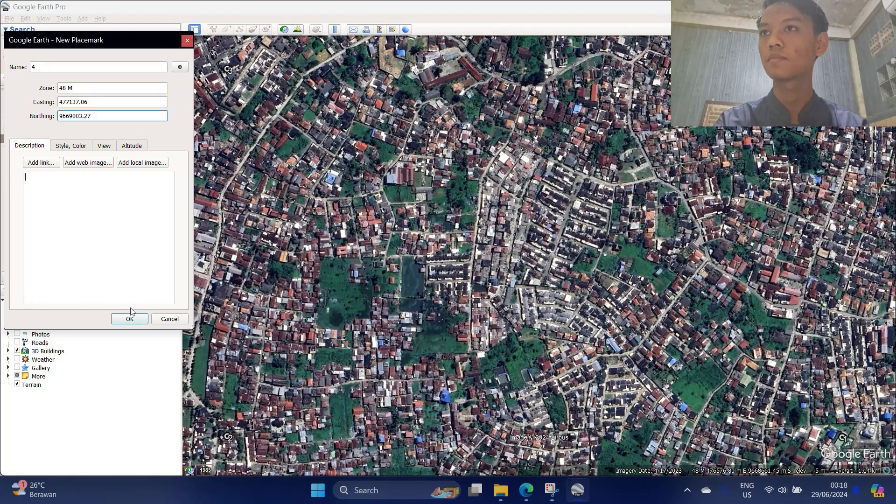
pyautogui.click(146, 321)
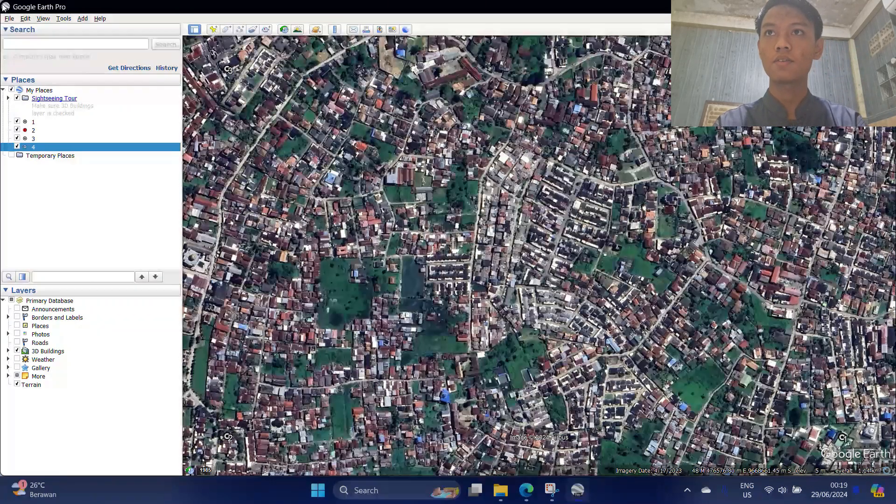
# Export the map view via Save Image at Maximum (8192x4902) resolution.
pyautogui.click(10, 20)
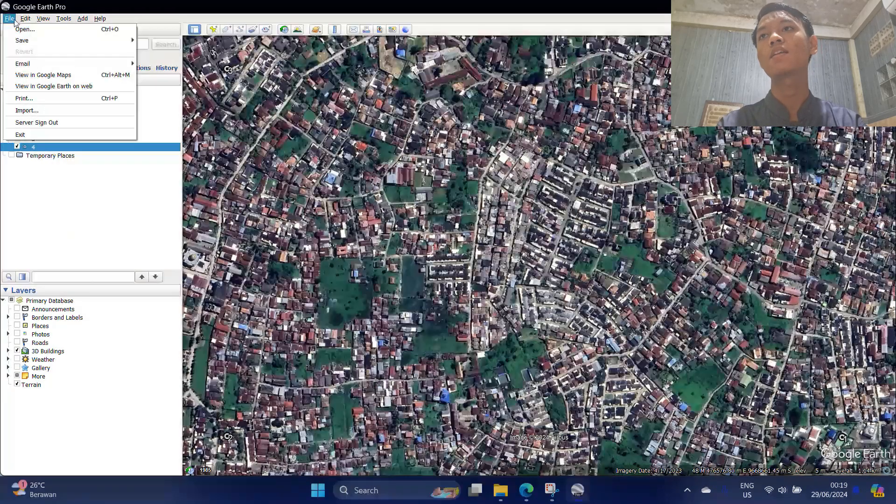
pyautogui.moveTo(27, 45)
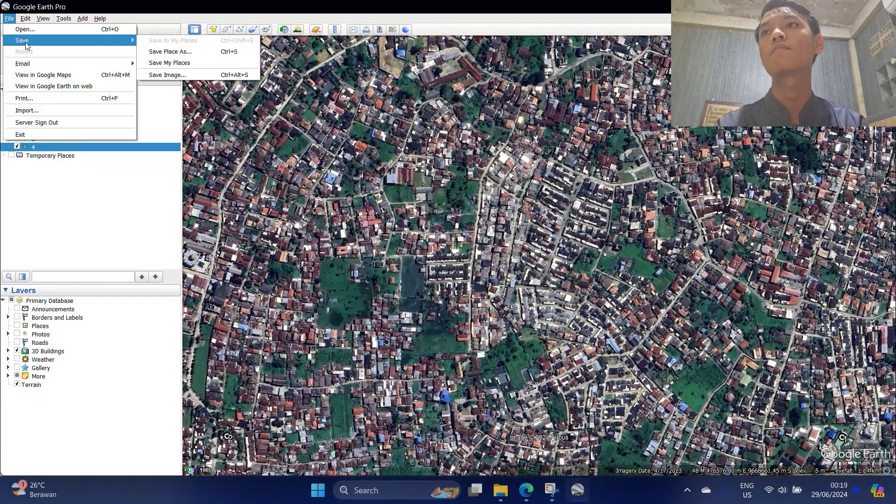
pyautogui.click(172, 73)
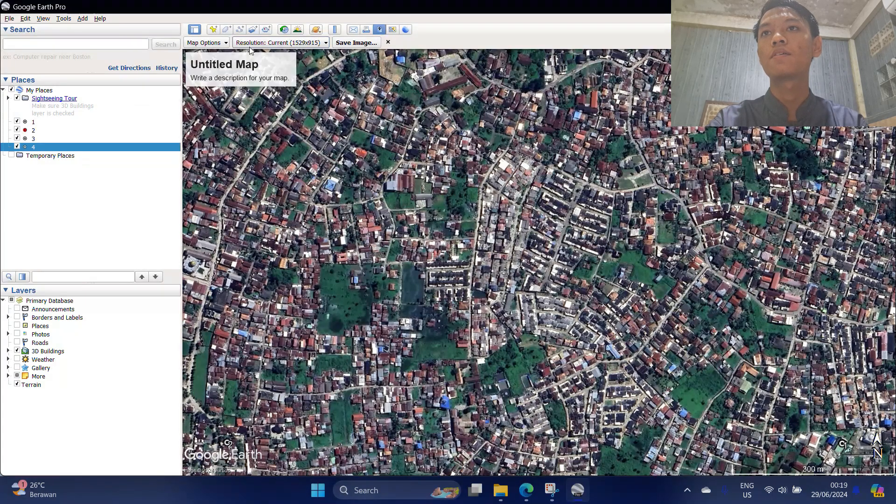
pyautogui.click(218, 42)
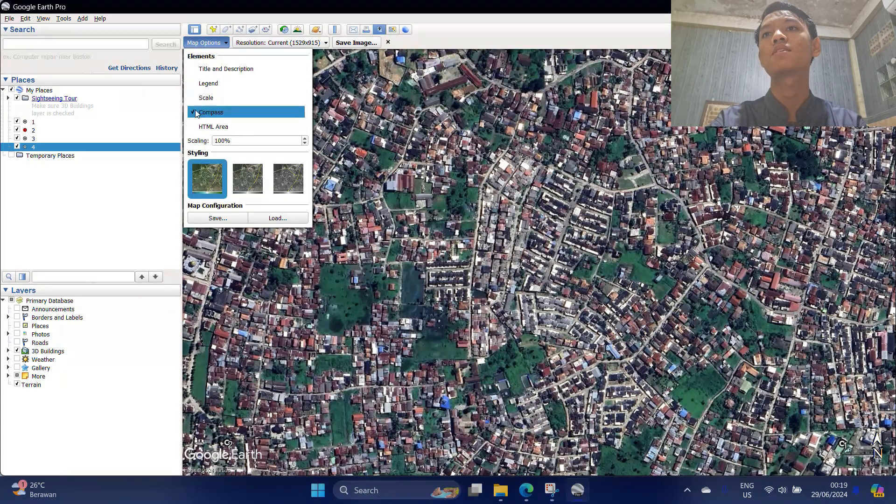
pyautogui.click(273, 43)
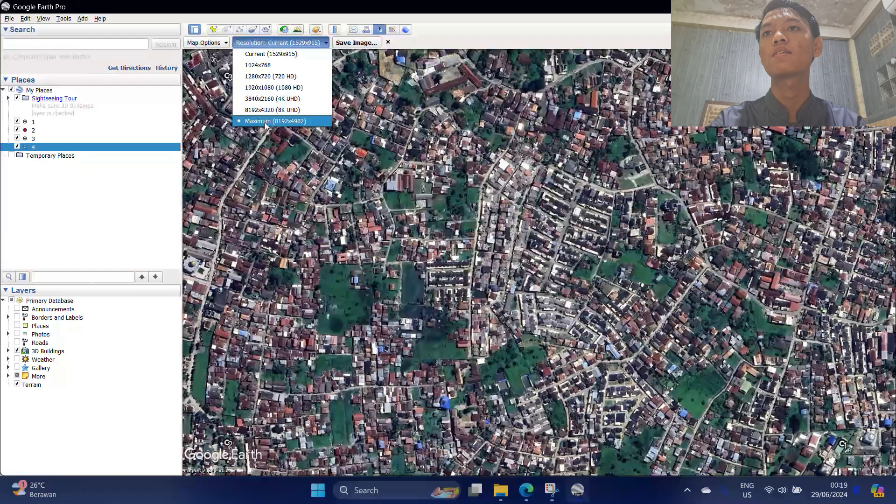
pyautogui.click(268, 117)
pyautogui.click(221, 43)
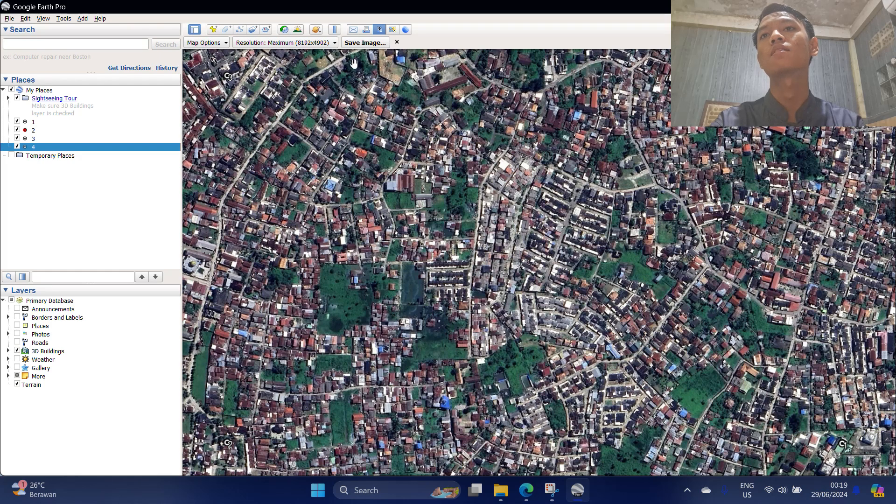
pyautogui.click(285, 43)
pyautogui.click(263, 119)
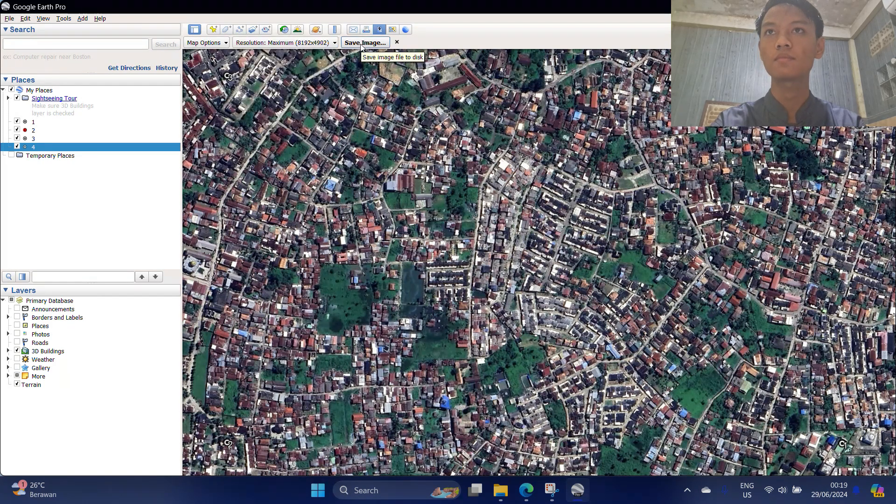
pyautogui.click(361, 45)
# Create and open a new Documents folder named 'Tugas peta citra gis'.
pyautogui.click(256, 198)
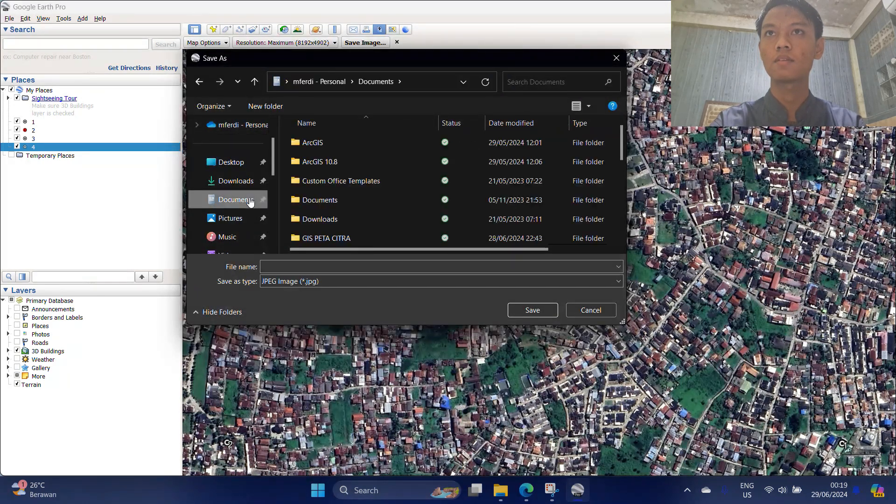
pyautogui.click(264, 106)
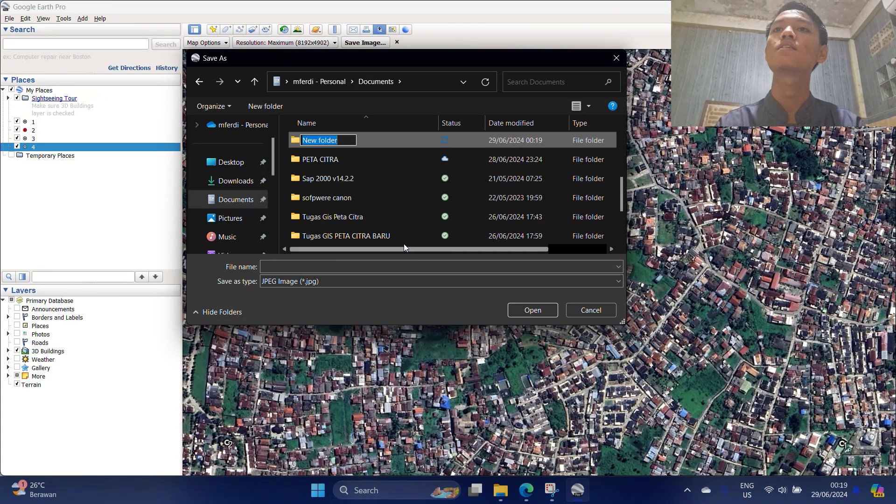
pyautogui.press('BackSpace')
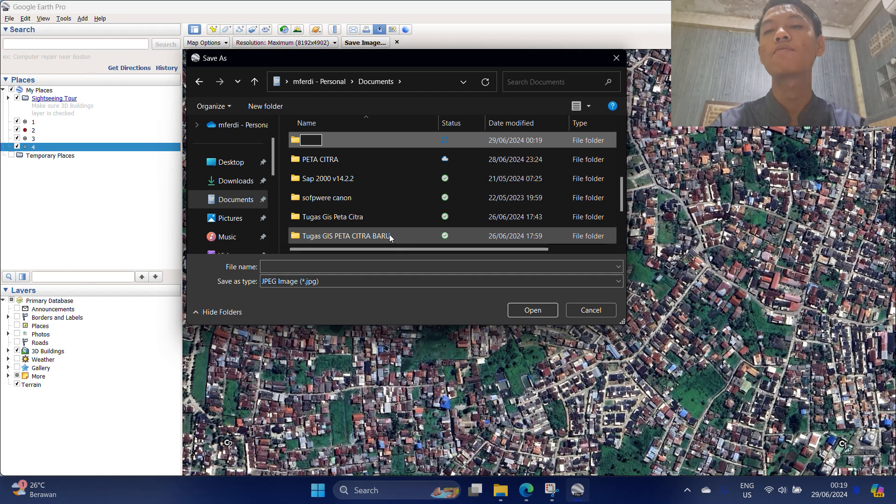
pyautogui.write('Tu')
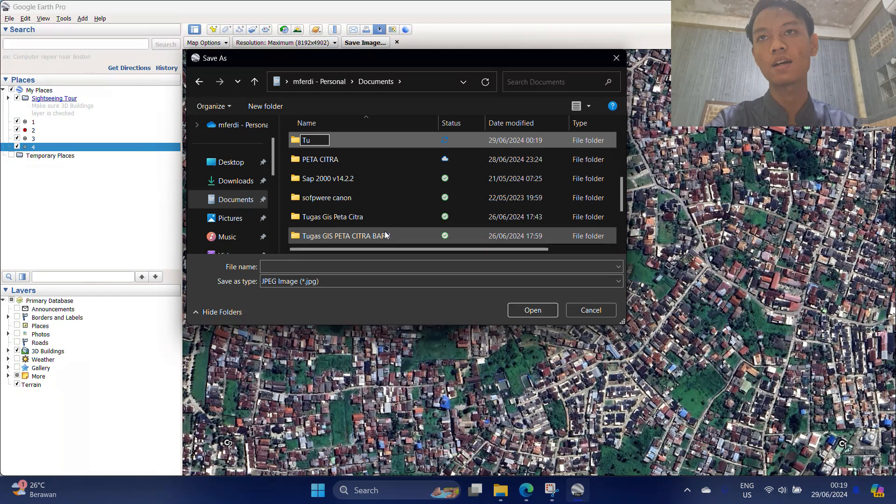
pyautogui.write('gas pe')
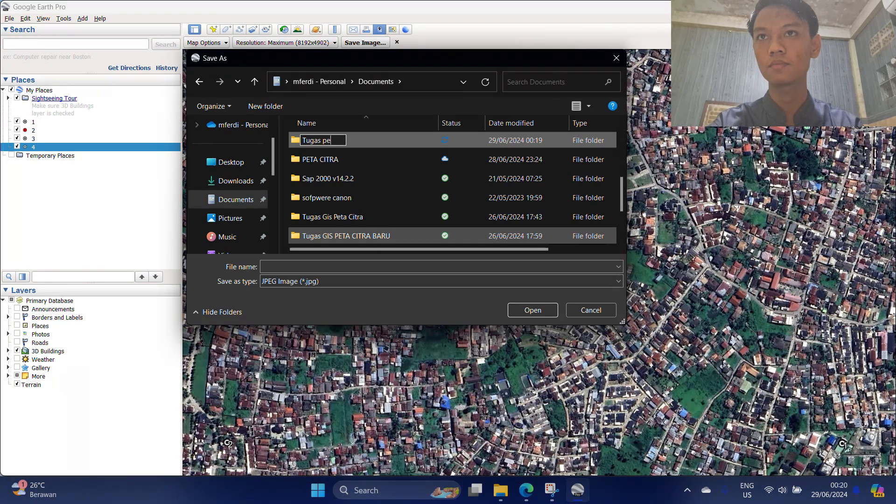
pyautogui.write('ta citra gis')
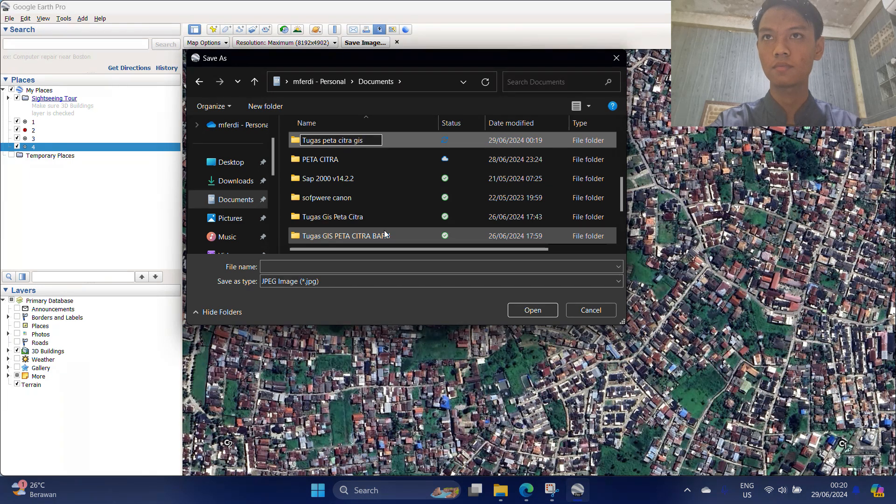
pyautogui.press('Return')
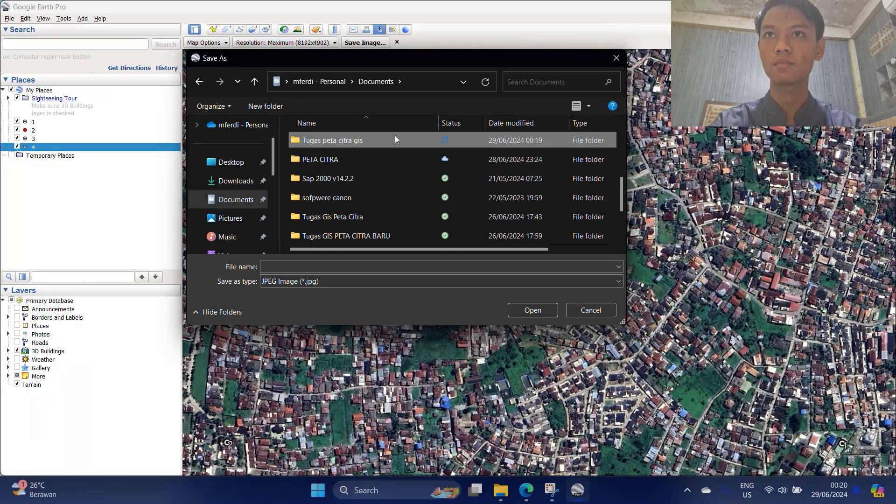
pyautogui.doubleClick(393, 139)
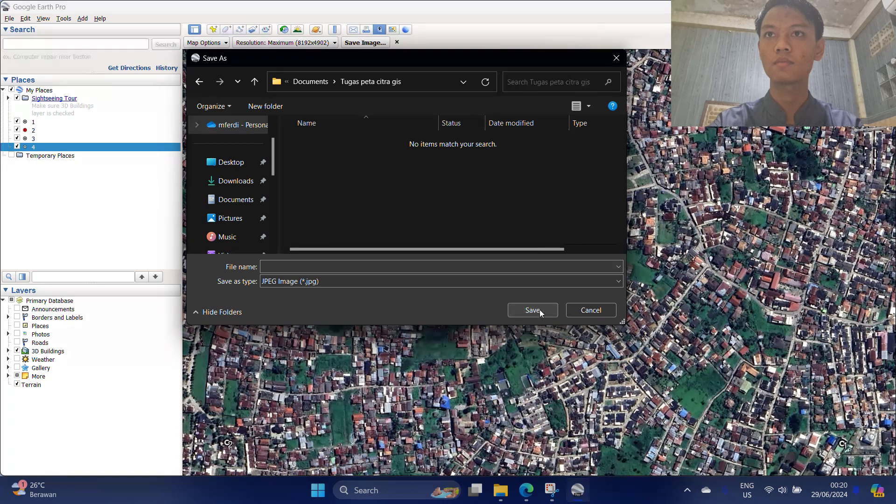
# Save the image there as the JPEG 'PETA RT58'.
pyautogui.click(425, 264)
pyautogui.write('tugas')
pyautogui.press('BackSpace')
pyautogui.press('BackSpace')
pyautogui.press('BackSpace')
pyautogui.press('BackSpace')
pyautogui.press('BackSpace')
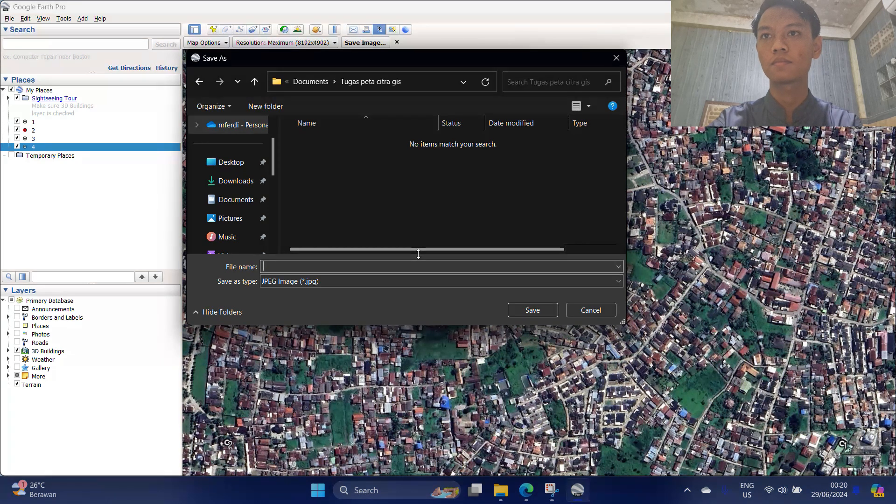
pyautogui.write('PET')
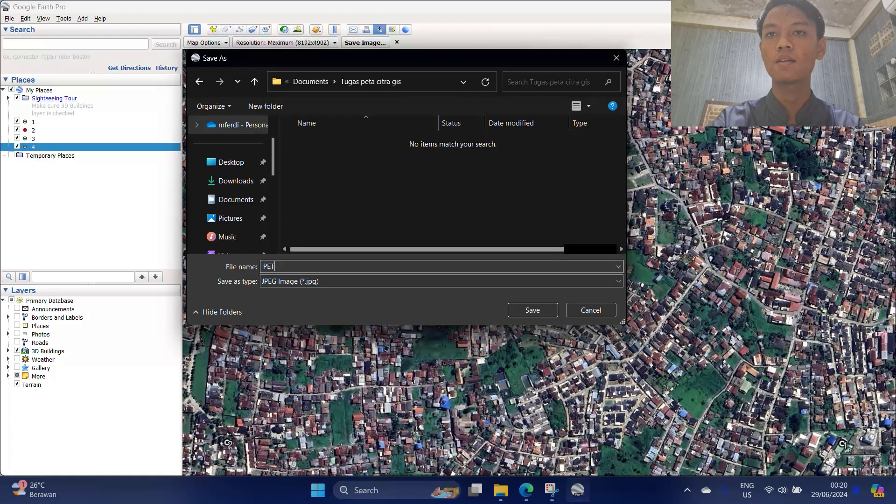
pyautogui.write('A RT58')
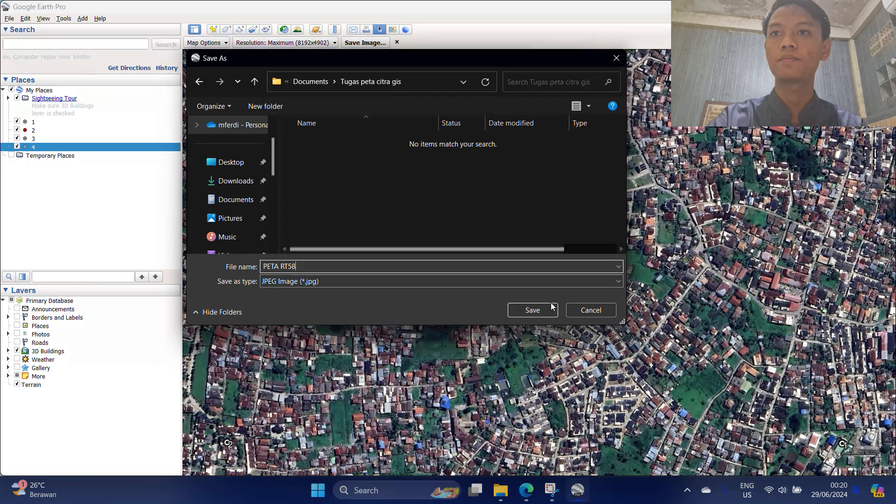
pyautogui.click(545, 309)
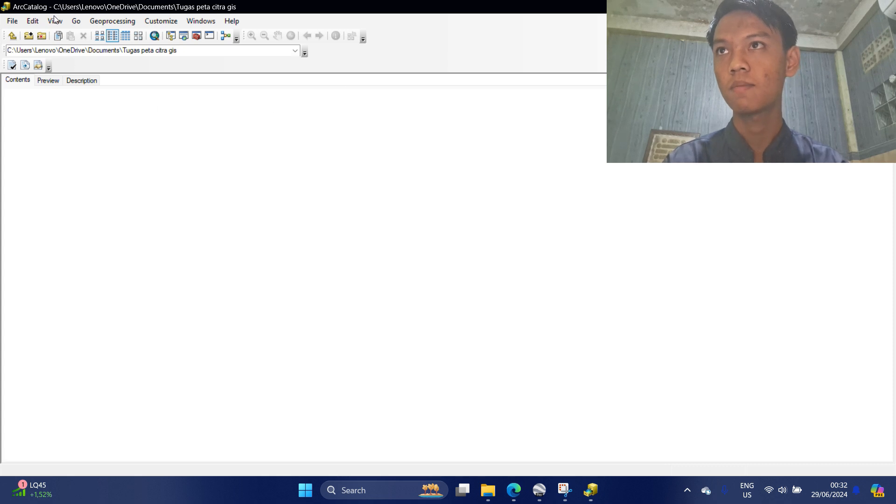
# Add a folder connection to Documents\PETA CITRA GIS RT 58, listing PETA RT58.jpg.
pyautogui.click(12, 36)
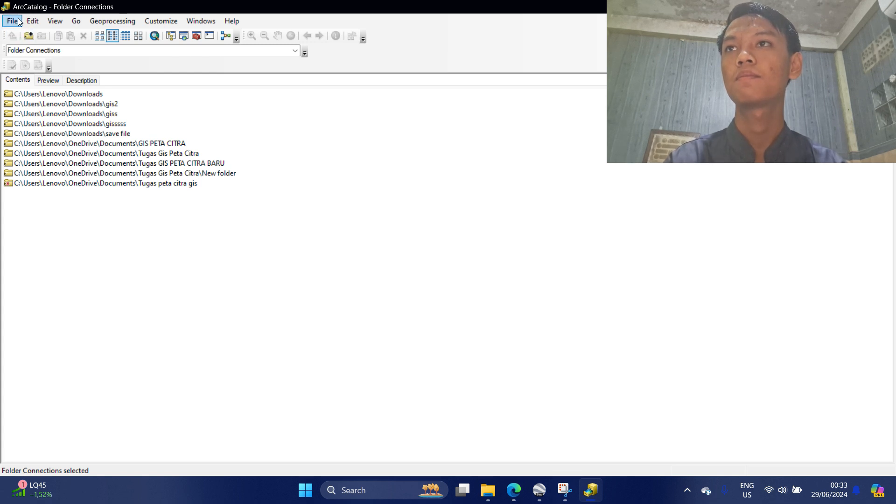
pyautogui.click(30, 34)
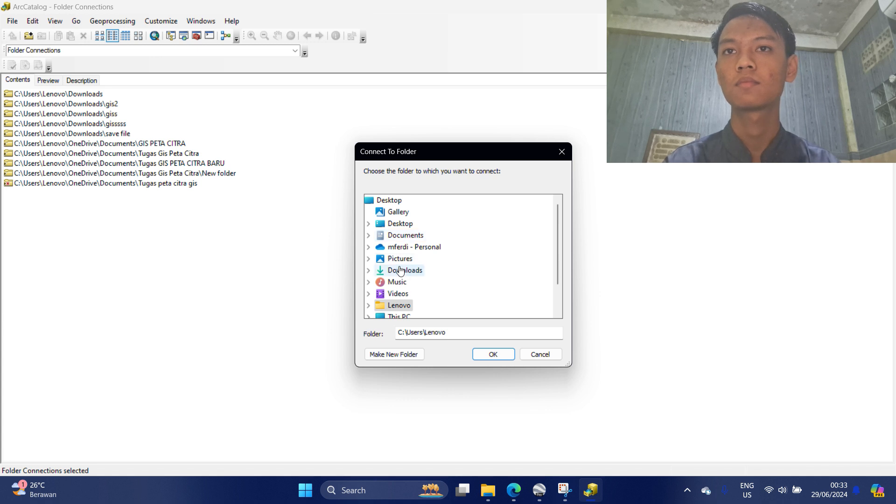
pyautogui.click(409, 234)
pyautogui.scroll(-1, 423, 259)
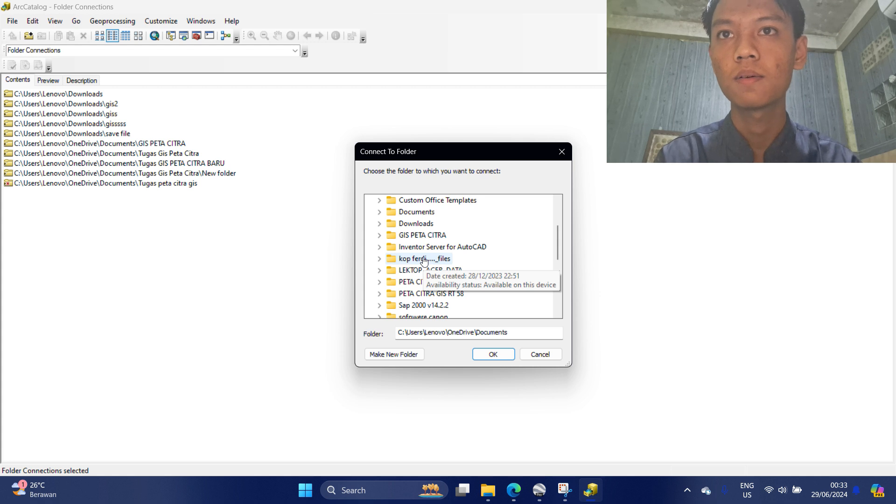
pyautogui.scroll(-2, 424, 260)
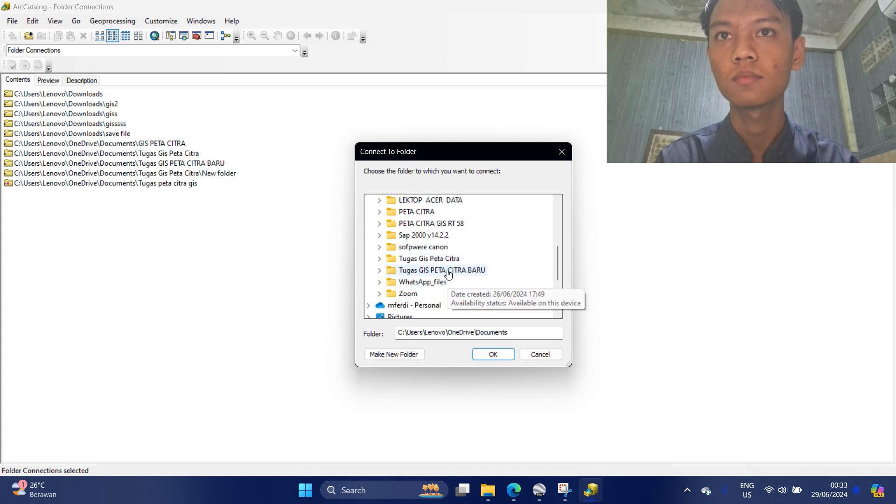
pyautogui.scroll(1, 449, 264)
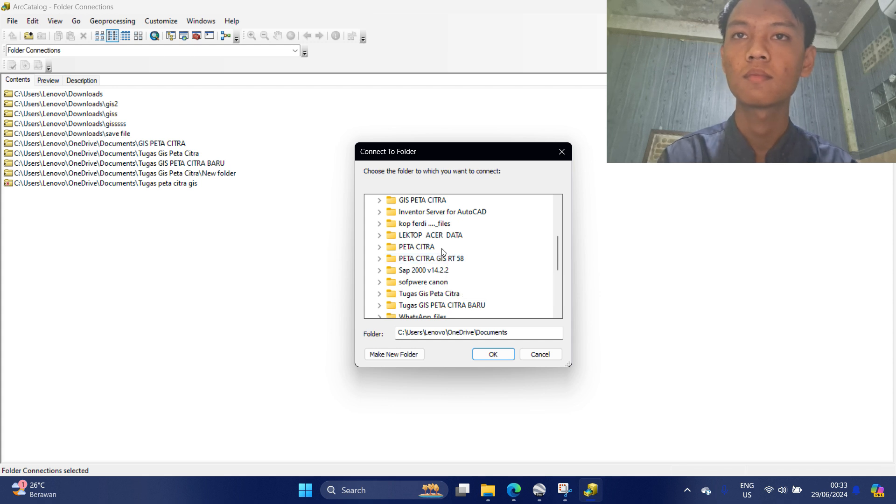
pyautogui.click(428, 252)
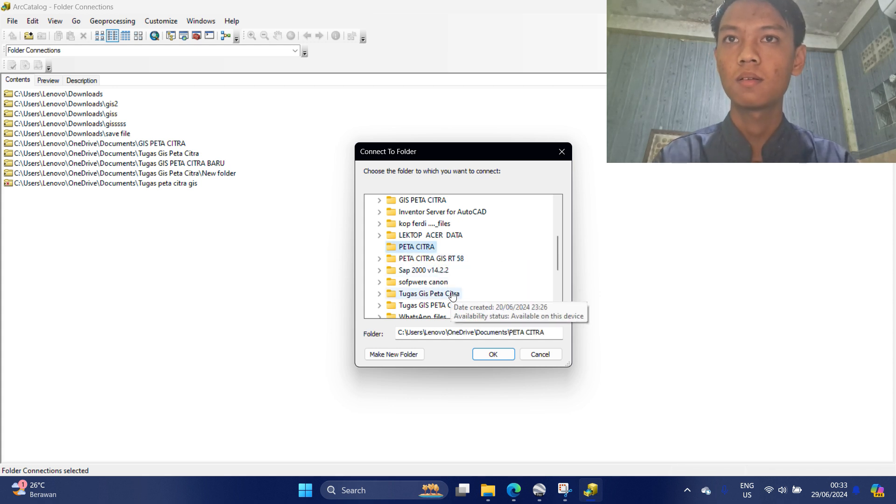
pyautogui.click(446, 259)
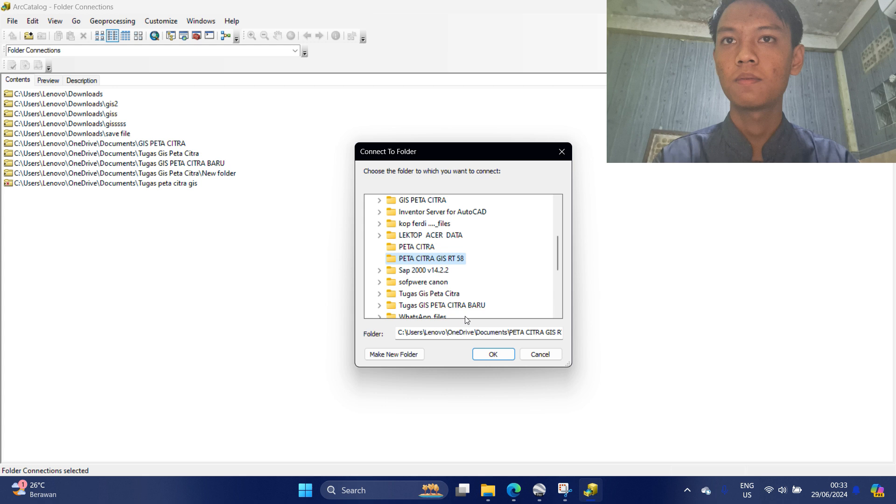
pyautogui.click(492, 354)
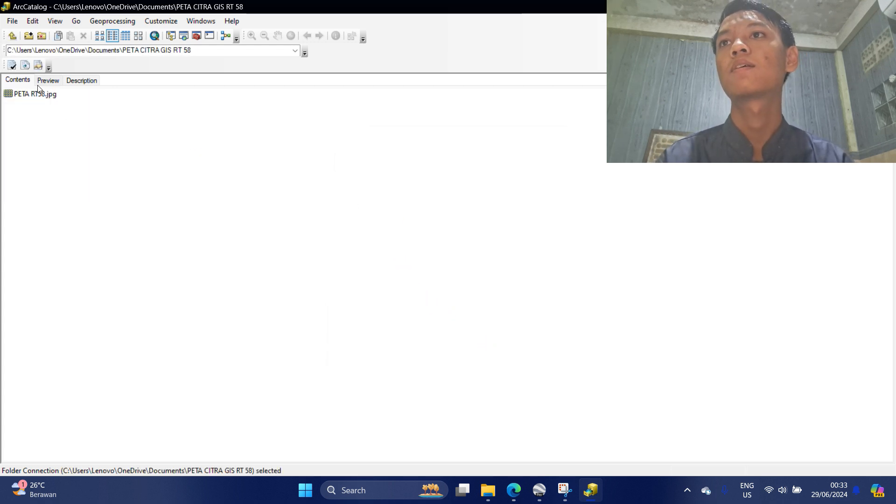
# Start a new shapefile named RUMAH with Polygon feature type.
pyautogui.rightClick(90, 198)
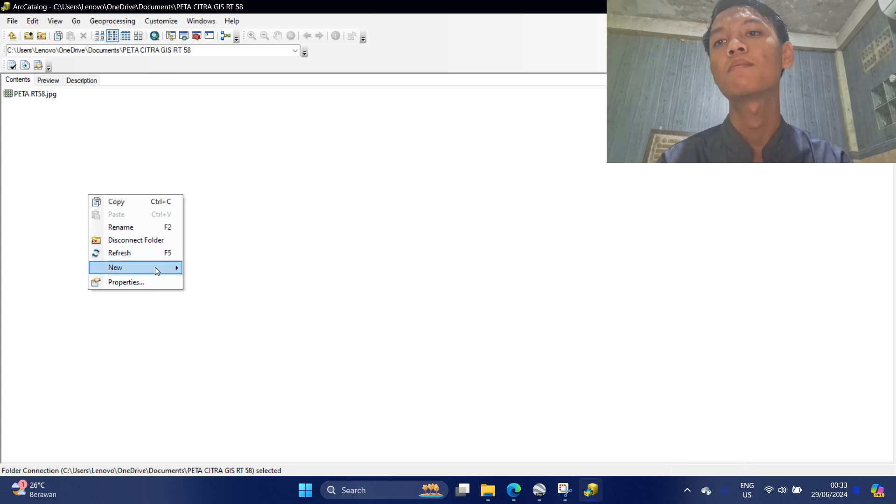
pyautogui.moveTo(155, 268)
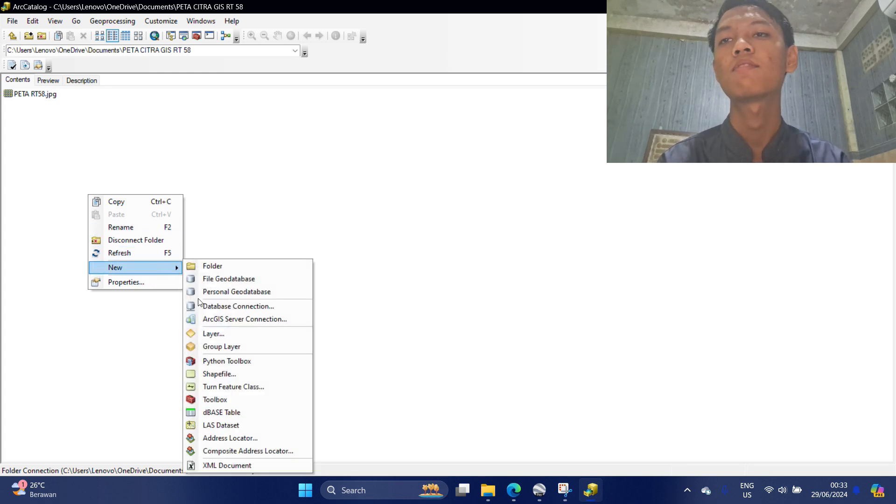
pyautogui.click(245, 379)
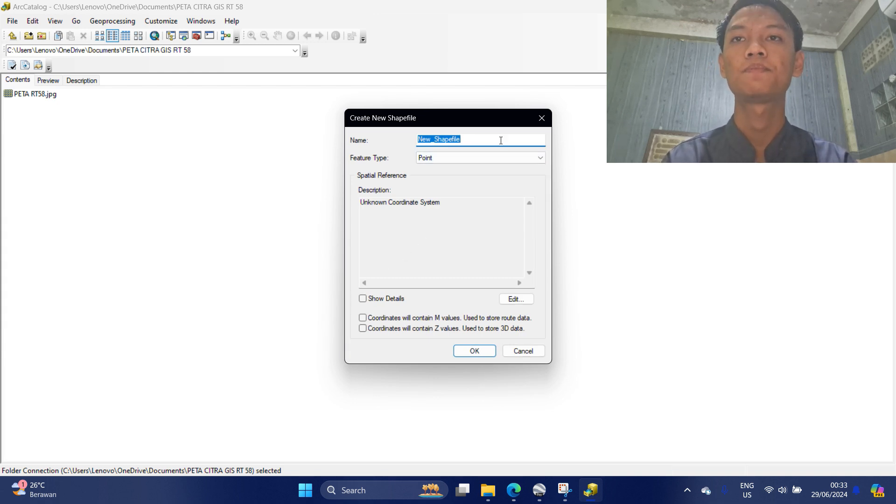
pyautogui.press('BackSpace')
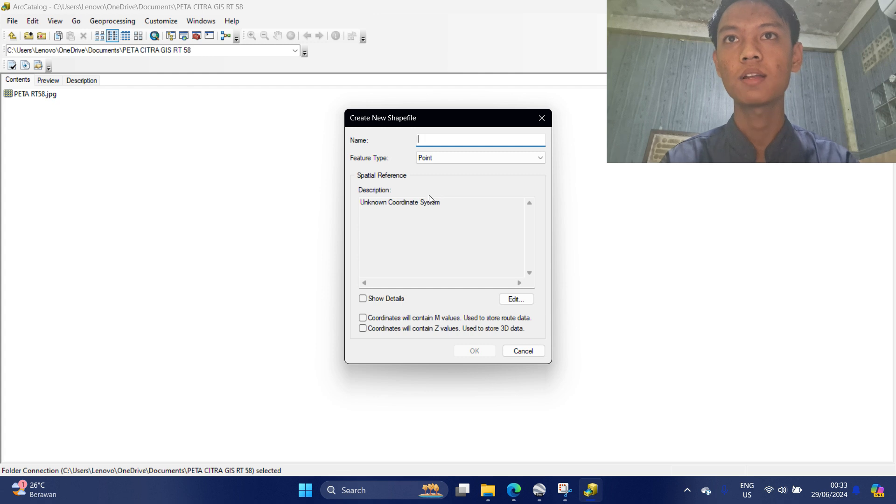
pyautogui.write('RUMAH')
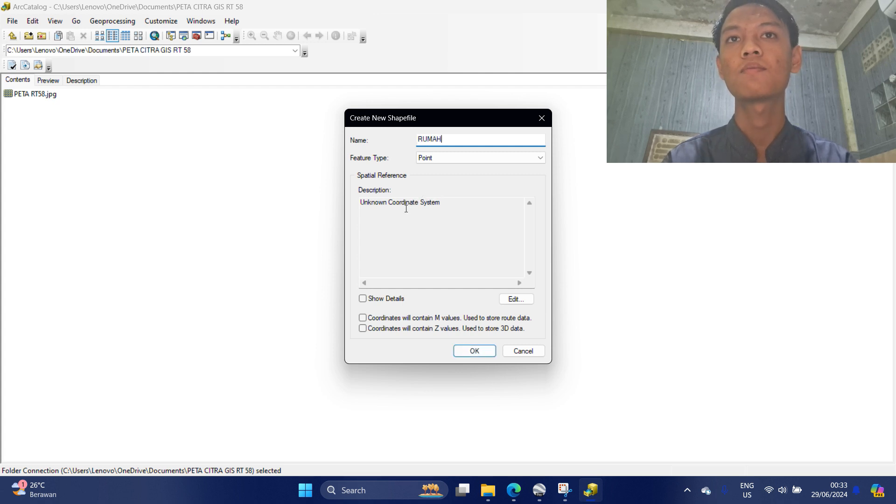
pyautogui.click(543, 157)
pyautogui.click(535, 185)
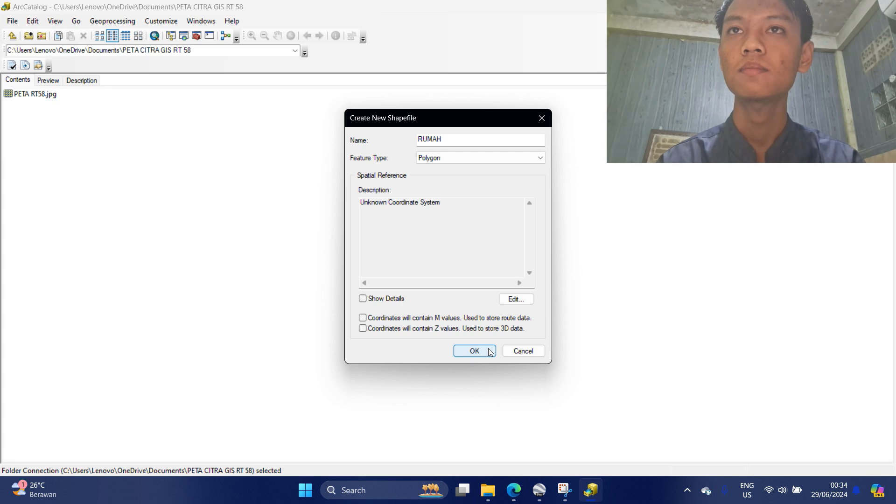
# Assign RUMAH the WGS 1984 UTM Zone 48S coordinate system and create it.
pyautogui.click(514, 298)
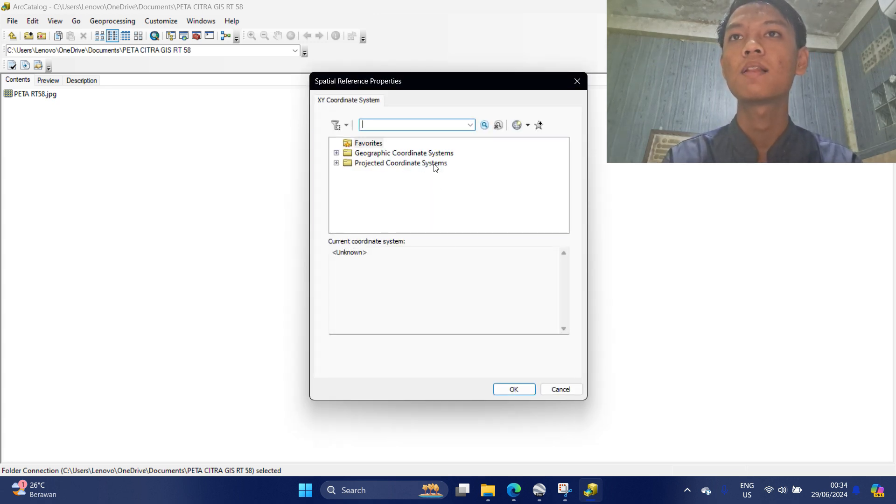
pyautogui.click(435, 167)
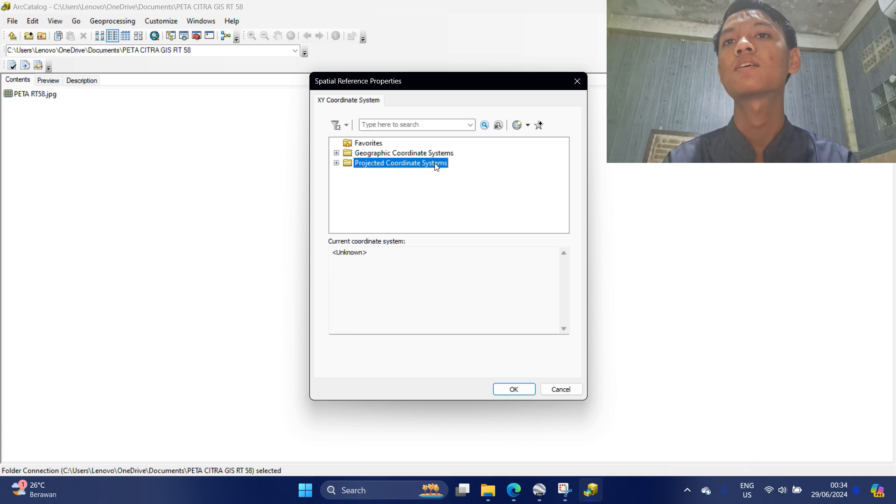
pyautogui.doubleClick(436, 165)
pyautogui.scroll(-2, 433, 206)
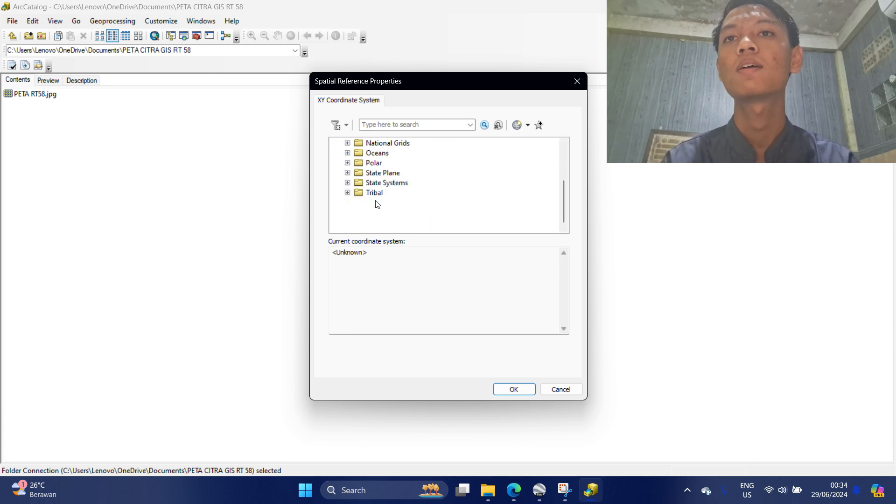
pyautogui.doubleClick(374, 202)
pyautogui.scroll(-3, 388, 206)
pyautogui.click(399, 203)
pyautogui.doubleClick(398, 203)
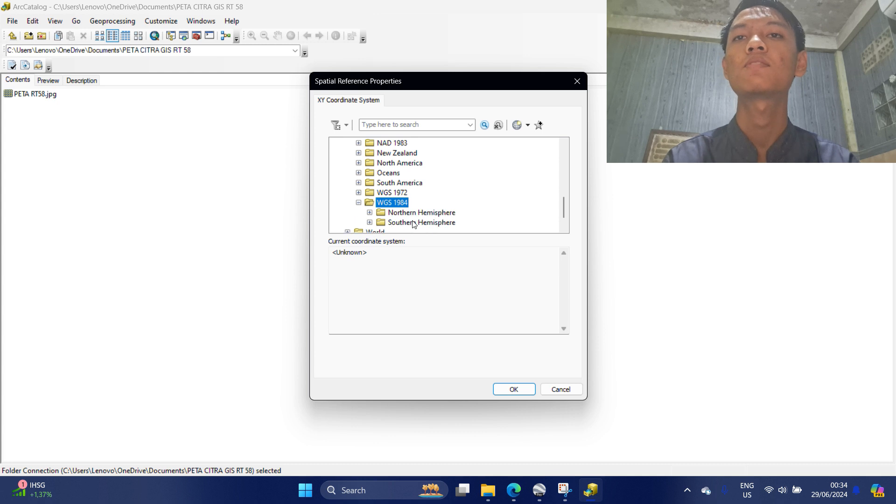
pyautogui.click(415, 222)
pyautogui.doubleClick(415, 223)
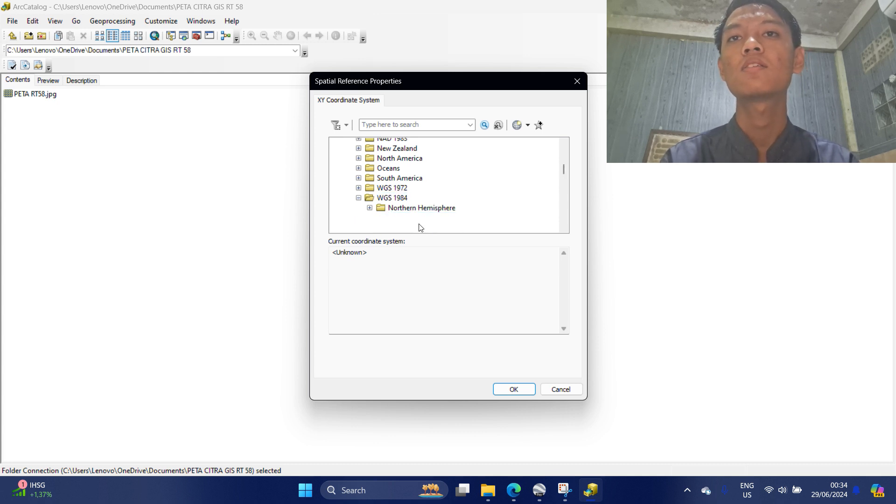
pyautogui.scroll(-5, 434, 217)
pyautogui.scroll(-5, 450, 208)
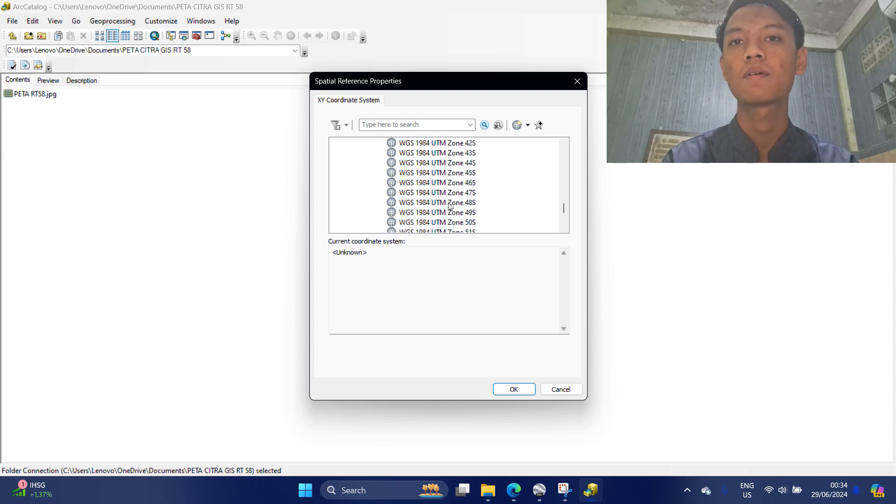
pyautogui.click(449, 203)
pyautogui.doubleClick(450, 204)
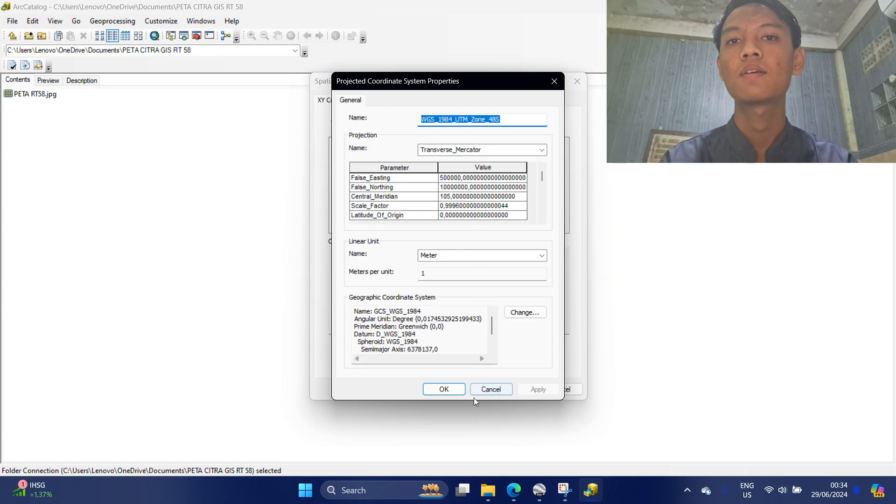
pyautogui.click(455, 383)
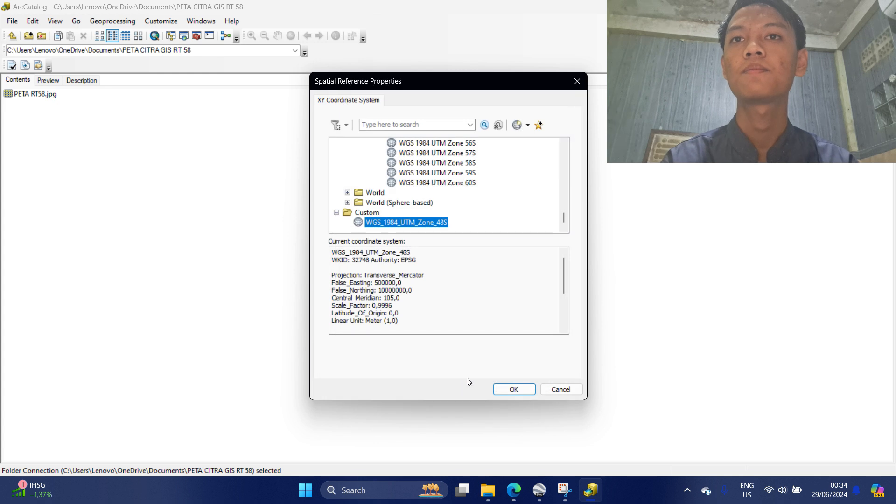
pyautogui.click(510, 389)
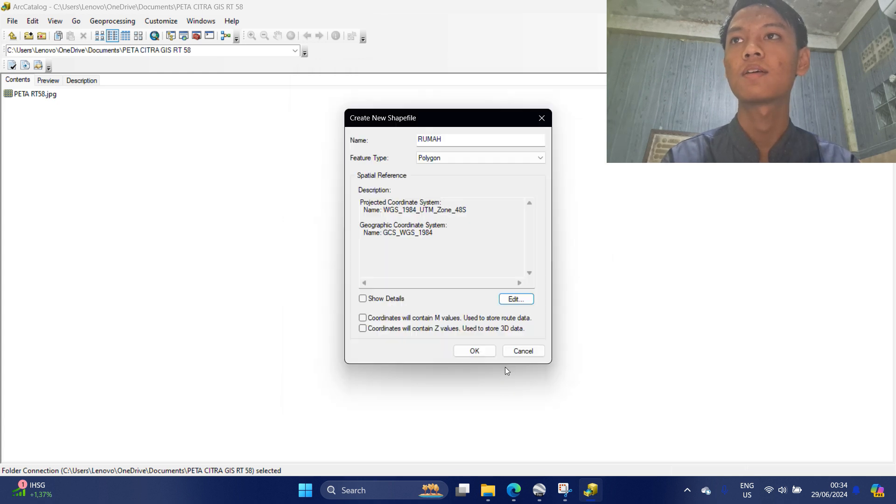
pyautogui.click(479, 350)
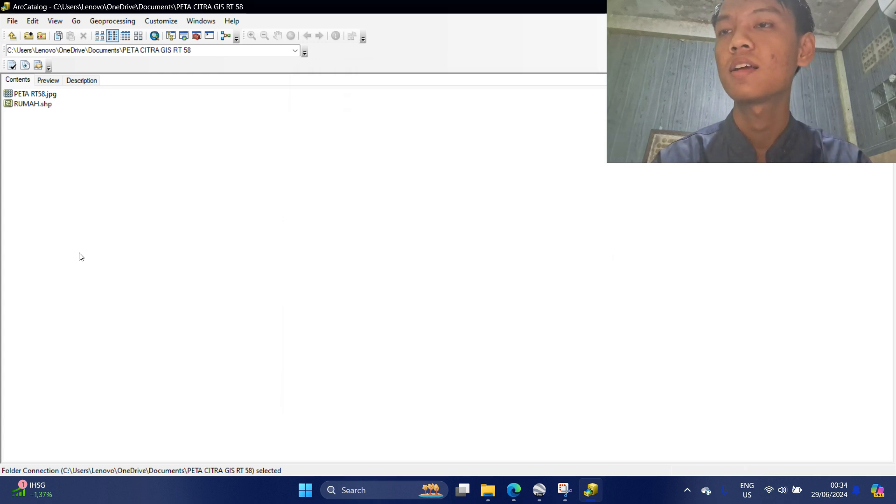
# Start a new shapefile named JALAN with Polyline feature type.
pyautogui.rightClick(78, 219)
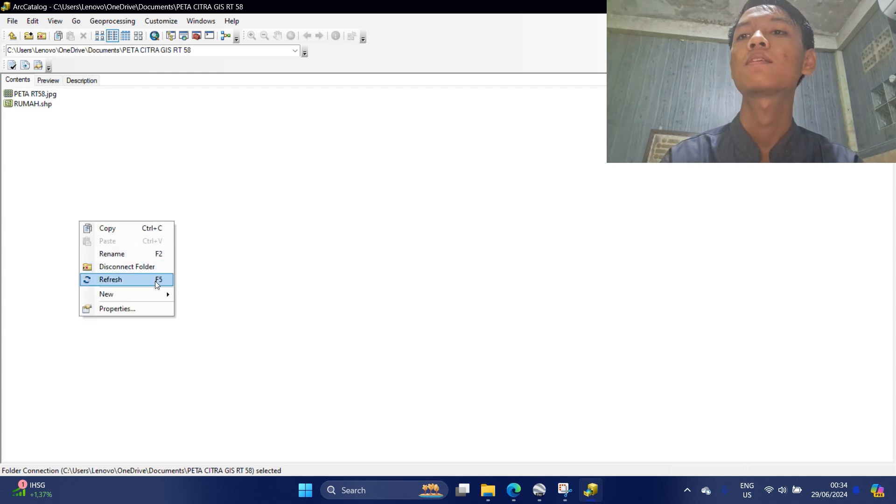
pyautogui.moveTo(152, 293)
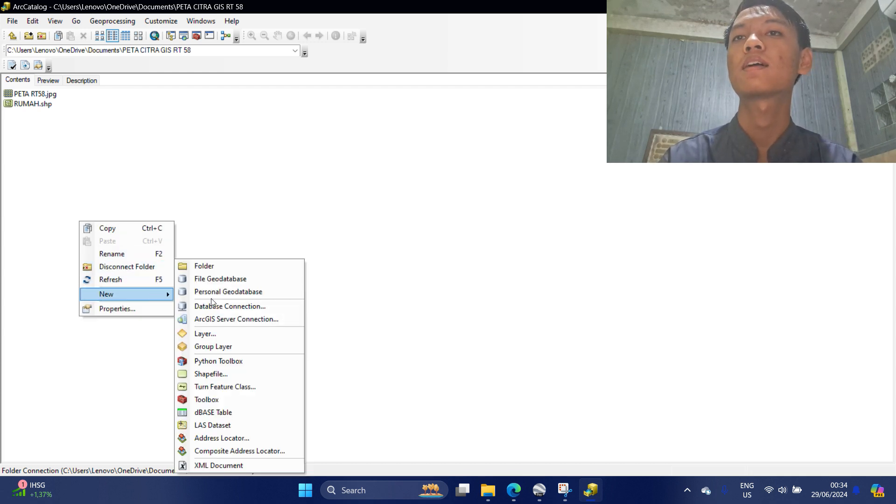
pyautogui.click(222, 371)
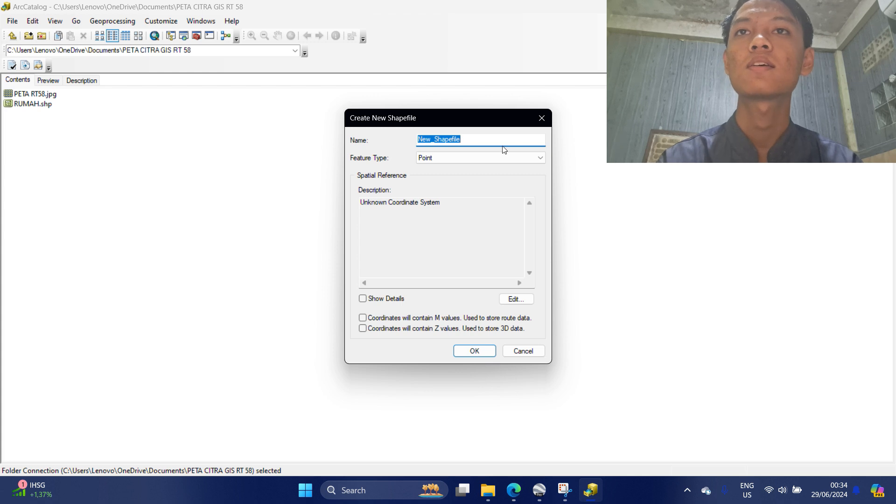
pyautogui.press('BackSpace')
pyautogui.write('J')
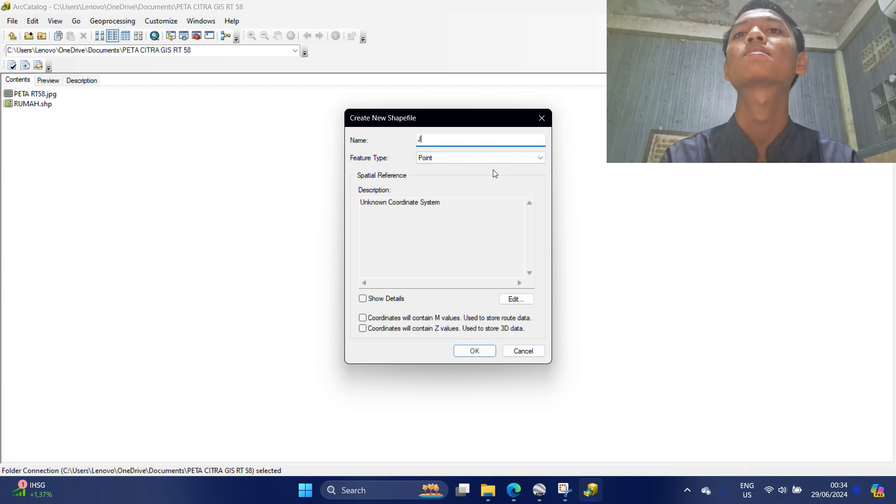
pyautogui.write('ALAN')
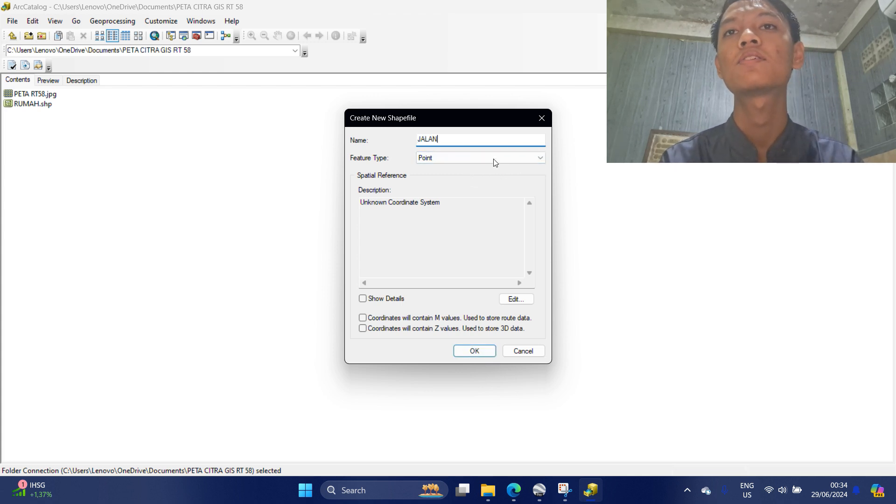
pyautogui.click(537, 161)
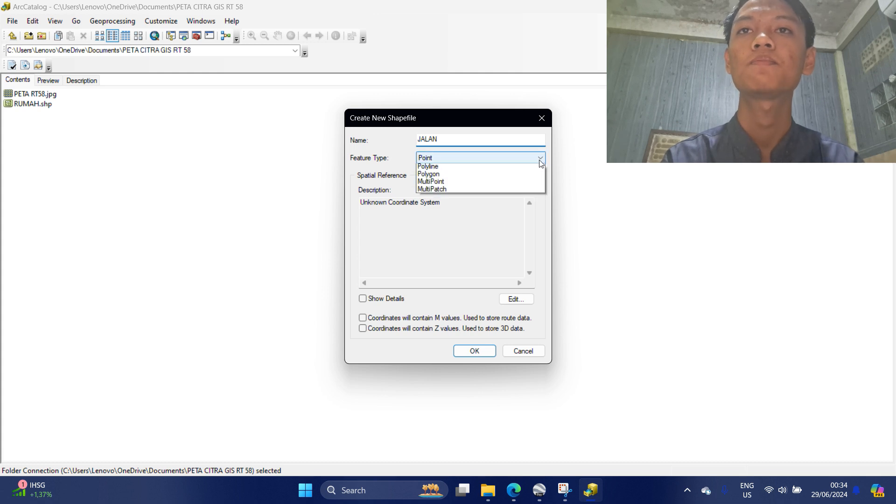
pyautogui.click(526, 179)
# Assign JALAN the WGS 1984 UTM Zone 48S coordinate system.
pyautogui.click(518, 300)
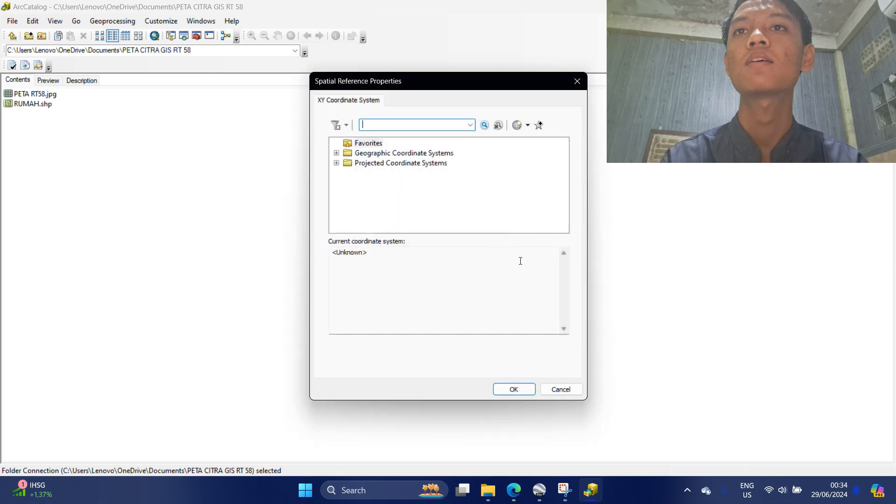
pyautogui.doubleClick(389, 163)
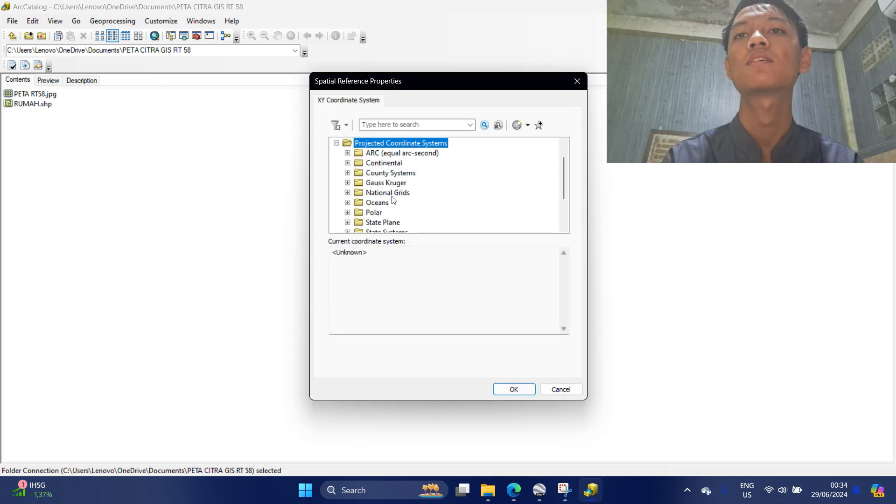
pyautogui.scroll(-2, 394, 201)
pyautogui.doubleClick(372, 203)
pyautogui.scroll(-3, 405, 202)
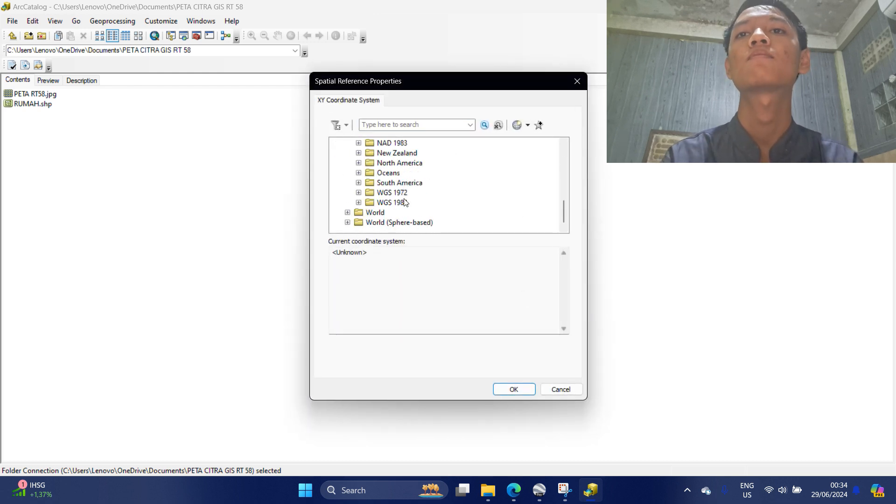
pyautogui.doubleClick(391, 203)
pyautogui.scroll(-1, 397, 205)
pyautogui.click(417, 204)
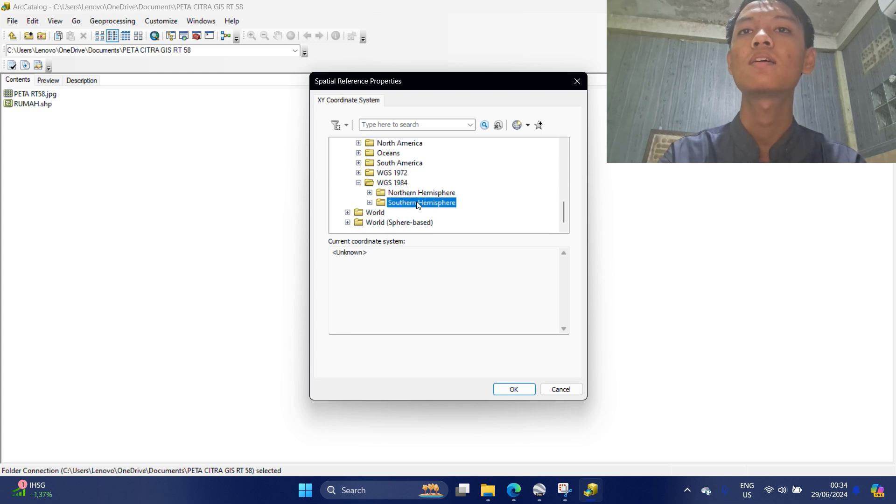
pyautogui.doubleClick(418, 203)
pyautogui.scroll(-12, 438, 206)
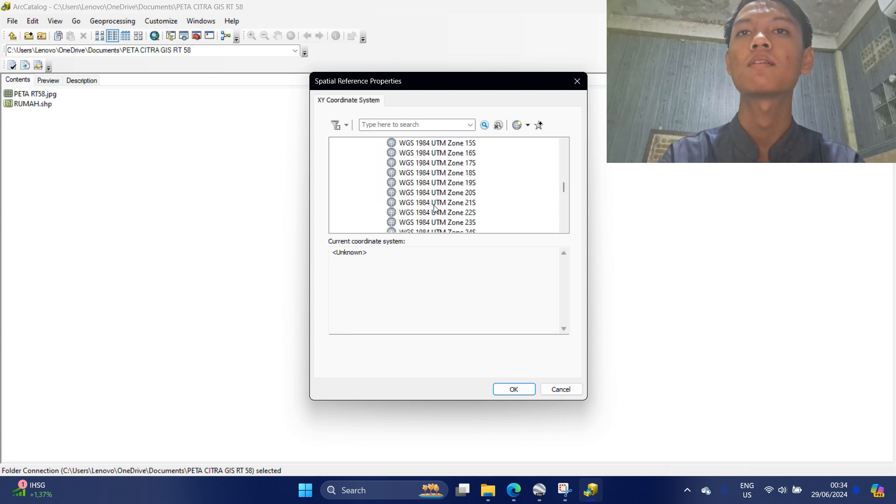
pyautogui.scroll(-3, 440, 208)
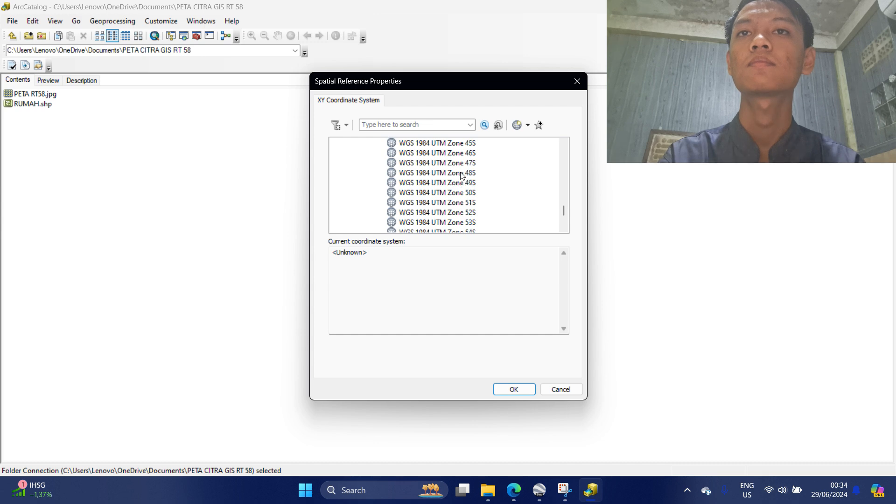
pyautogui.doubleClick(451, 173)
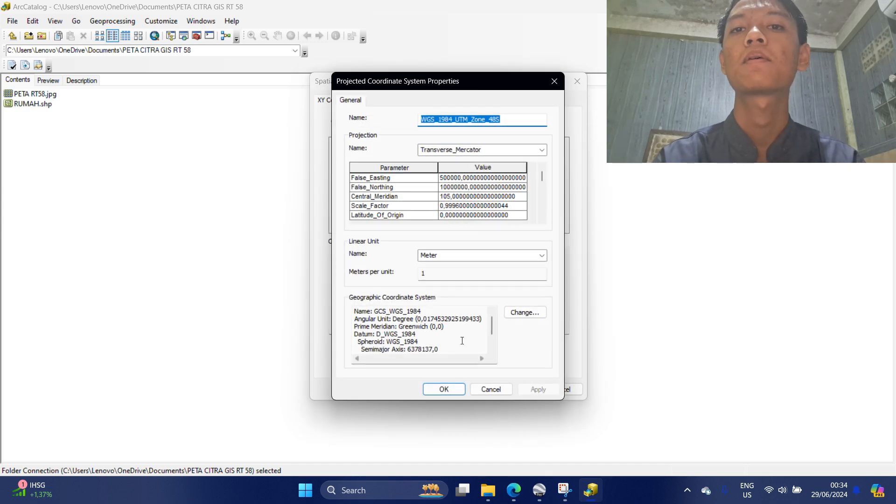
pyautogui.click(443, 388)
pyautogui.click(514, 388)
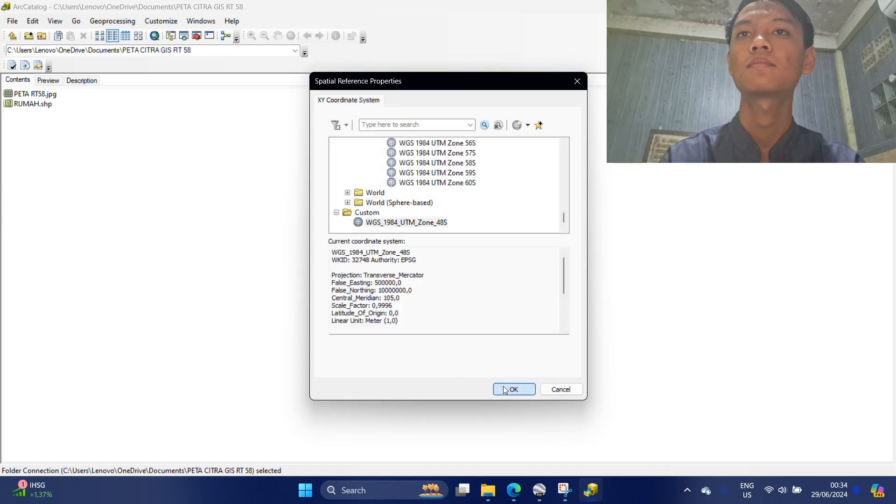
# Create the JALAN shapefile, then start a new polygon shapefile named BATAS PERUMAHAN.
pyautogui.click(470, 349)
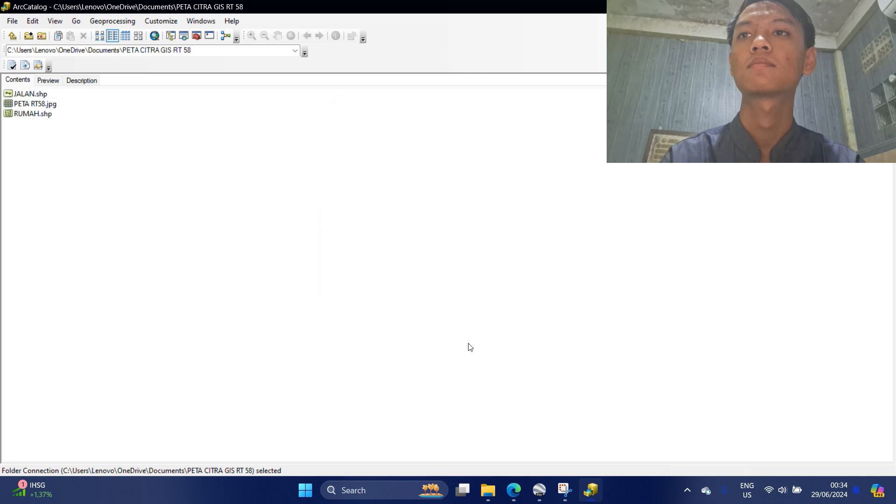
pyautogui.rightClick(172, 223)
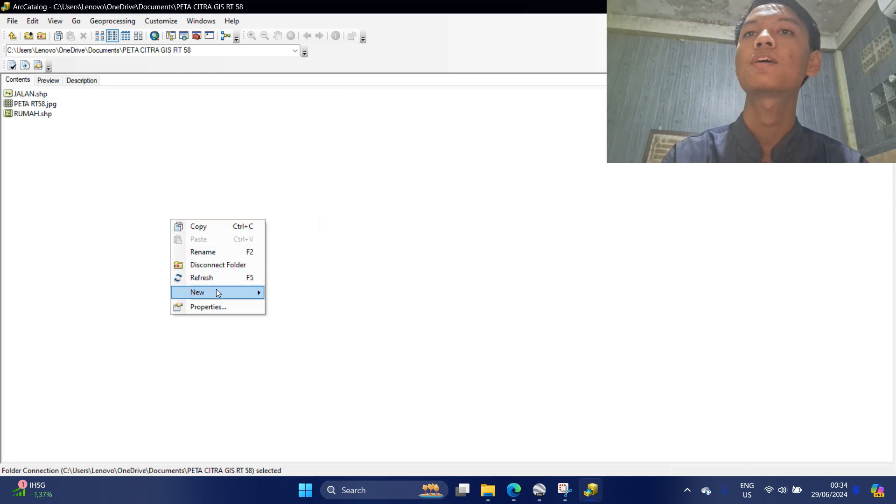
pyautogui.moveTo(214, 291)
pyautogui.click(327, 374)
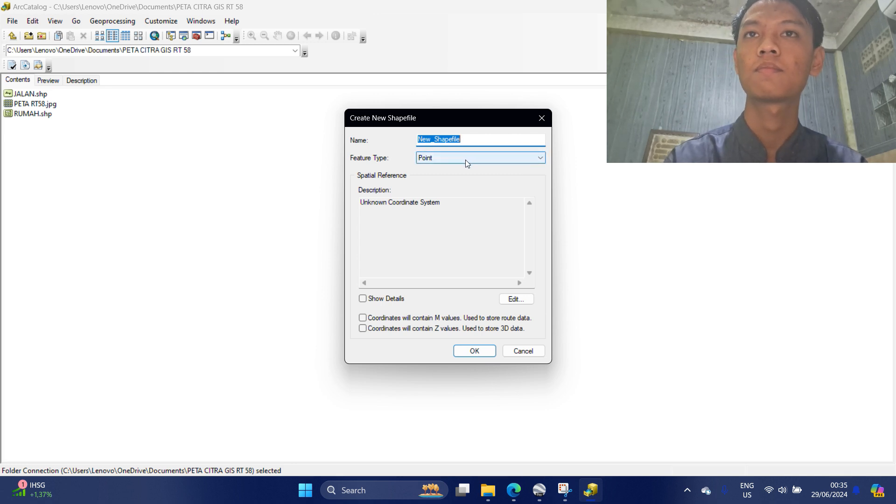
pyautogui.press('BackSpace')
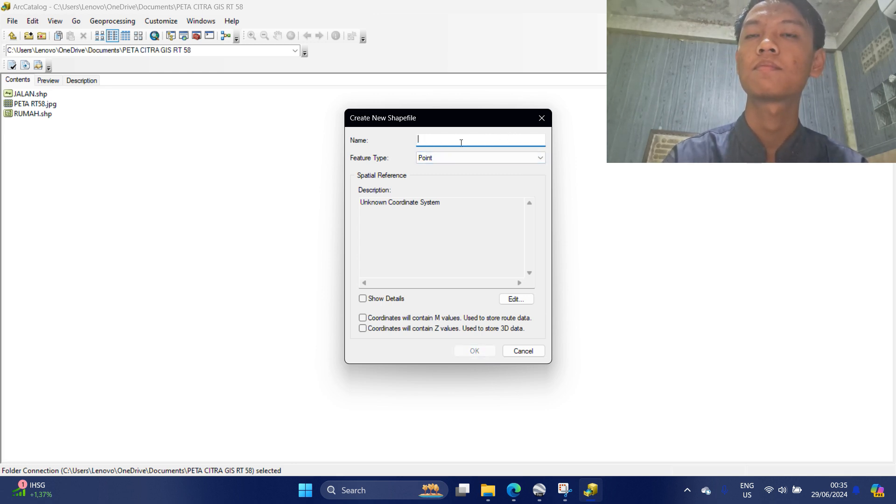
pyautogui.write('BATAS PERUMAHAN')
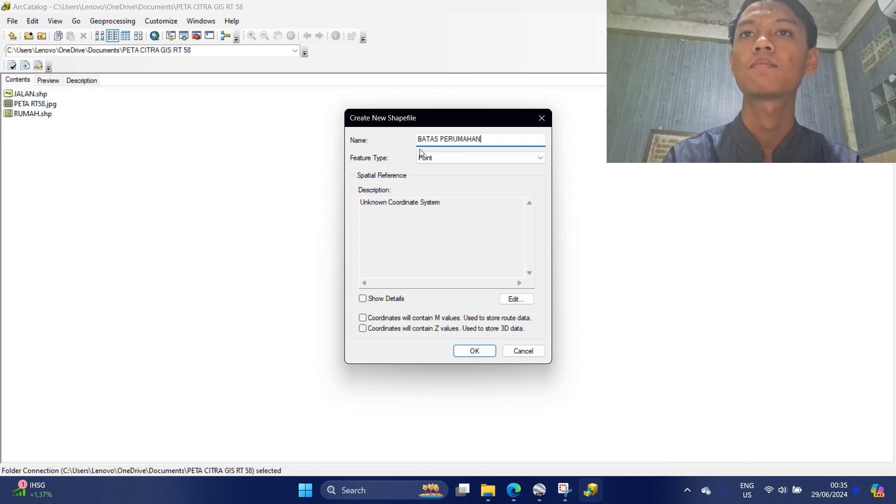
pyautogui.click(536, 159)
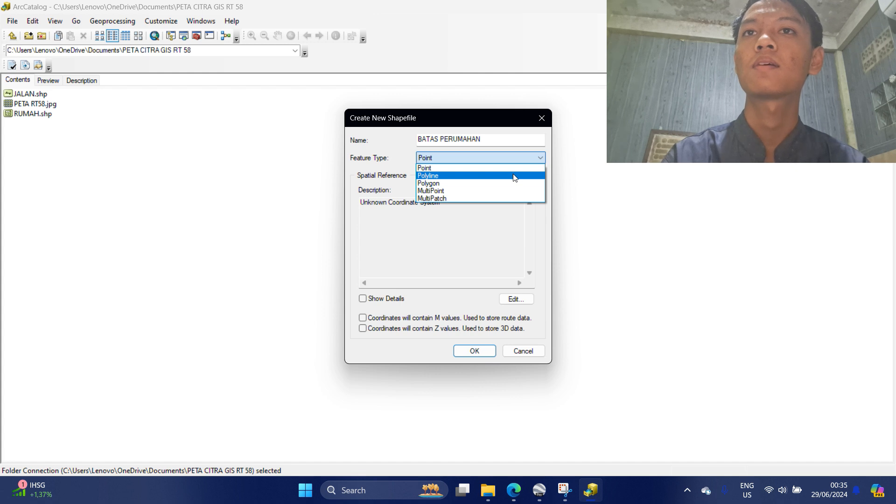
pyautogui.click(513, 182)
# Give BATAS PERUMAHAN the WGS 1984 UTM Zone 48S coordinate system and create it.
pyautogui.click(516, 299)
pyautogui.doubleClick(401, 166)
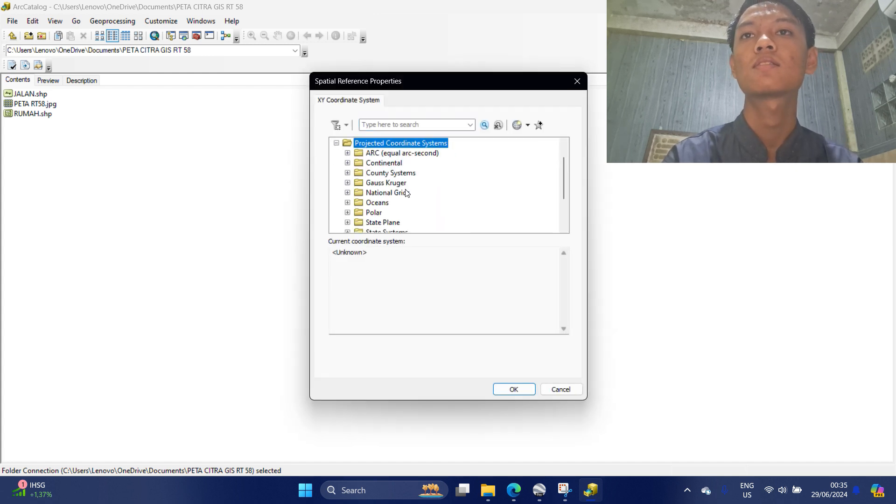
pyautogui.scroll(-2, 406, 193)
pyautogui.doubleClick(373, 202)
pyautogui.scroll(-3, 401, 205)
pyautogui.doubleClick(394, 202)
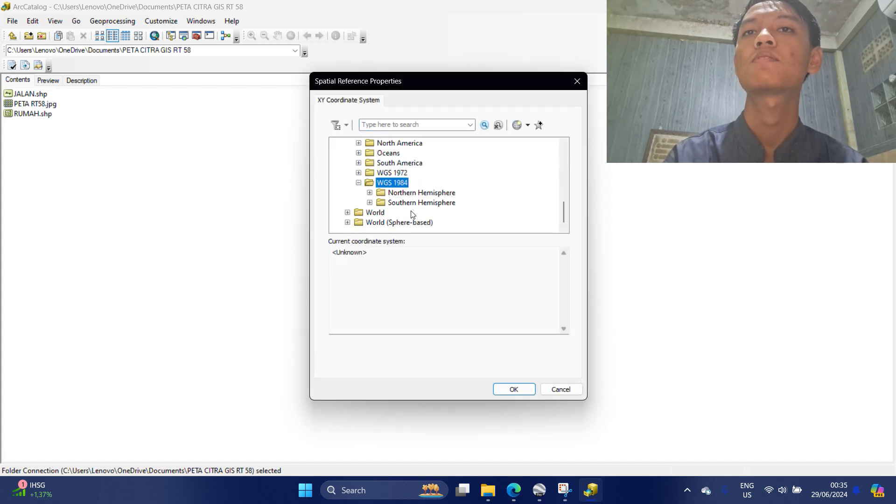
pyautogui.doubleClick(446, 202)
pyautogui.scroll(-12, 464, 186)
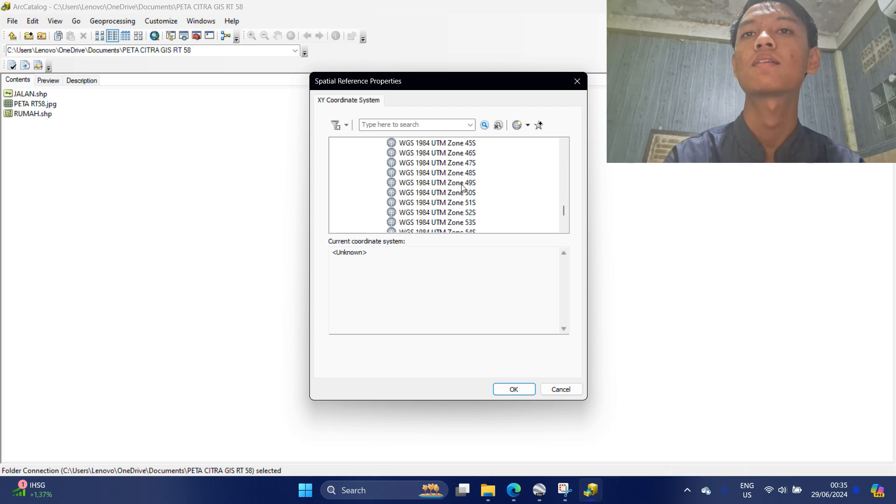
pyautogui.doubleClick(451, 173)
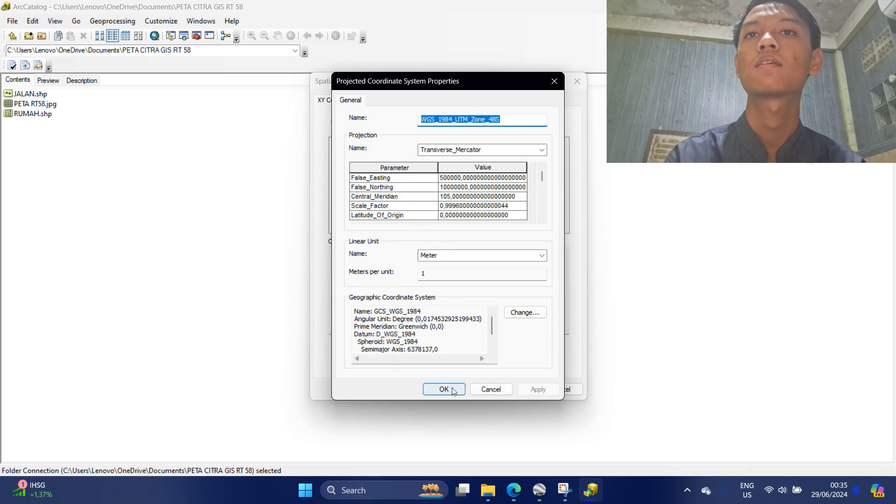
pyautogui.click(453, 389)
pyautogui.click(499, 387)
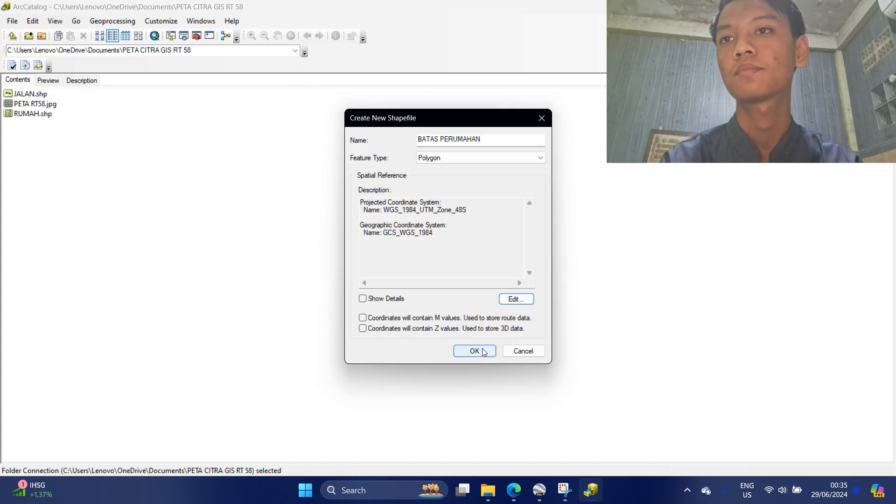
pyautogui.click(473, 351)
# Start a new shapefile named BATAS RT with Polygon as its feature type.
pyautogui.rightClick(196, 232)
pyautogui.moveTo(256, 303)
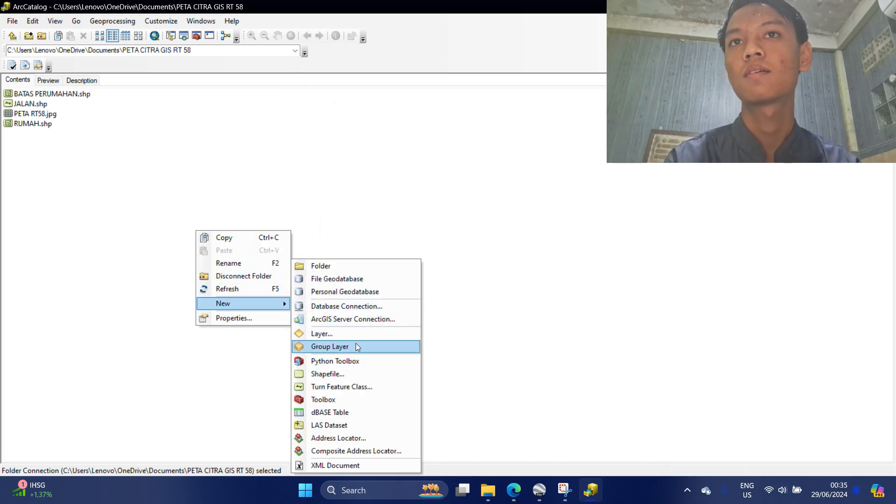
pyautogui.click(357, 374)
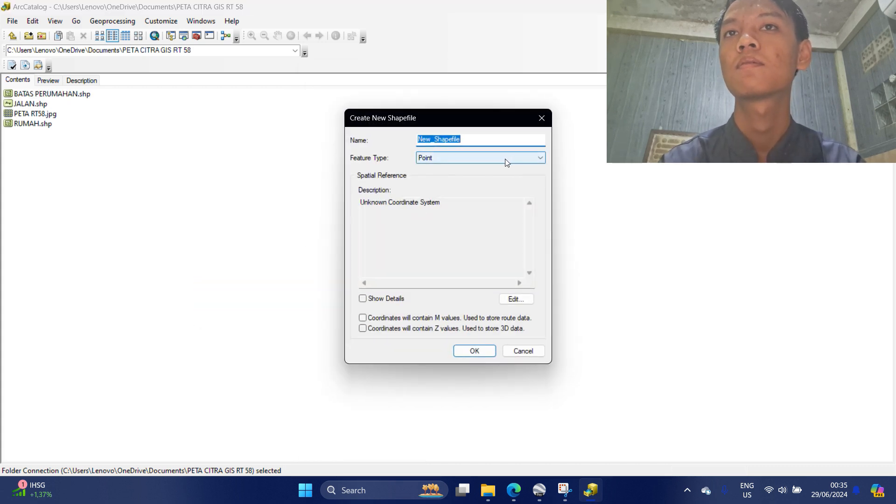
pyautogui.press('BackSpace')
pyautogui.write('BATAS RT')
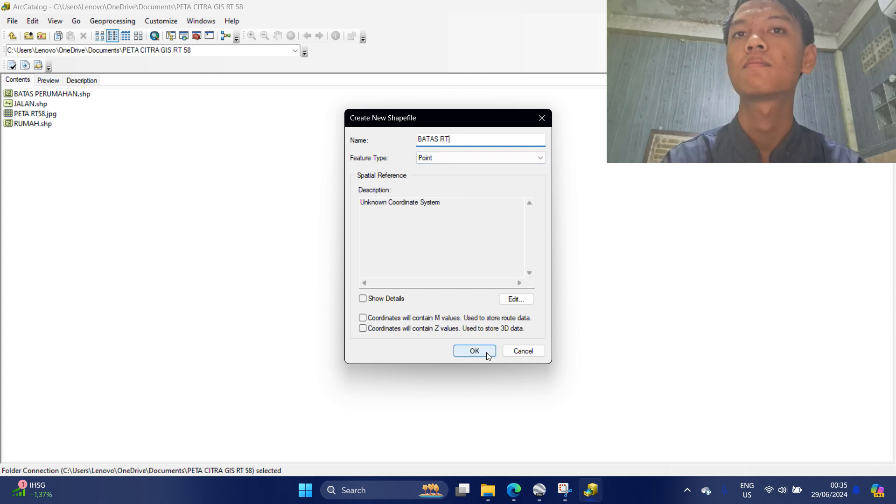
pyautogui.click(518, 158)
# Set the BATAS RT spatial reference to WGS 1984 UTM Zone 48S (Southern Hemisphere).
pyautogui.click(516, 299)
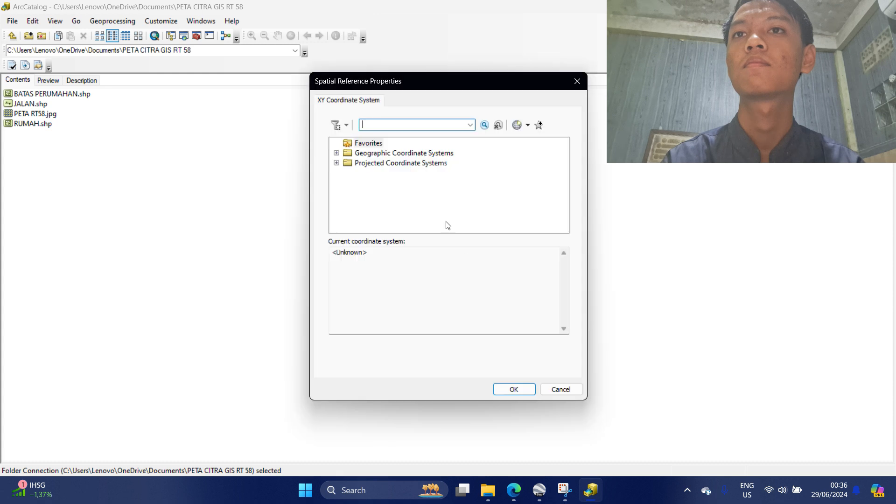
pyautogui.doubleClick(420, 175)
pyautogui.scroll(-2, 384, 210)
pyautogui.doubleClick(373, 202)
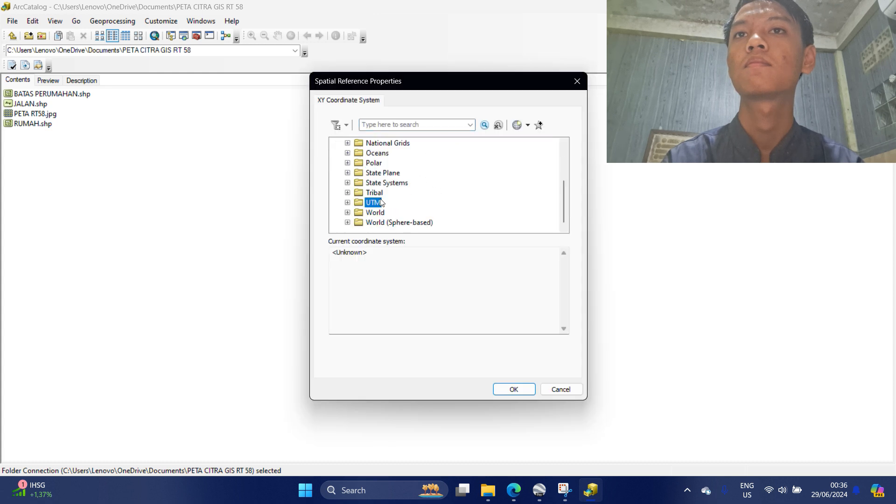
pyautogui.doubleClick(394, 202)
pyautogui.doubleClick(417, 203)
pyautogui.scroll(-18, 418, 207)
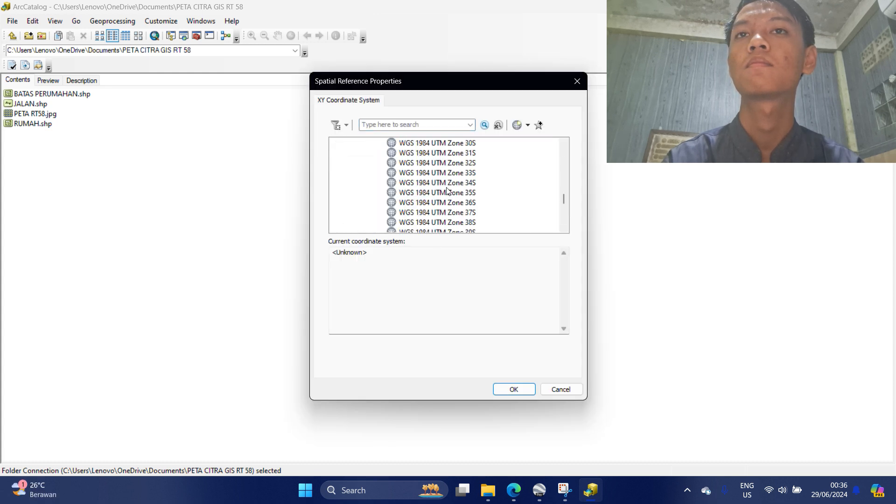
pyautogui.scroll(3, 450, 189)
pyautogui.click(450, 172)
pyautogui.doubleClick(450, 173)
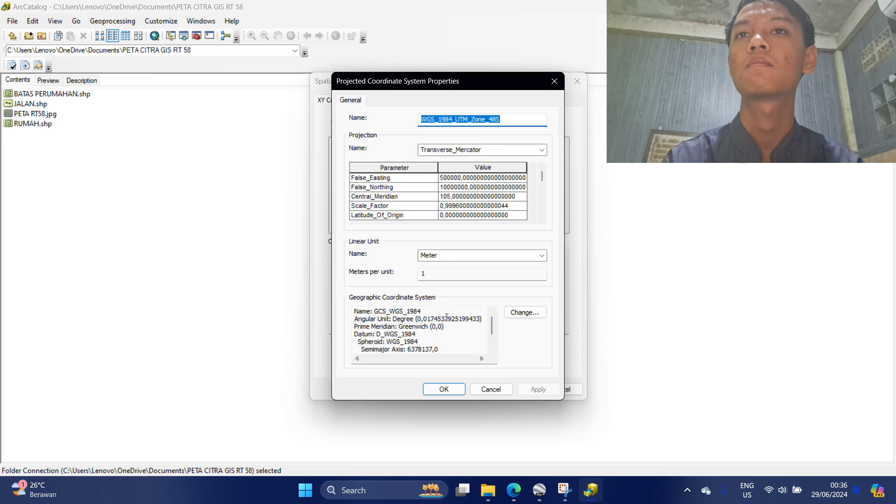
pyautogui.click(452, 388)
pyautogui.click(513, 389)
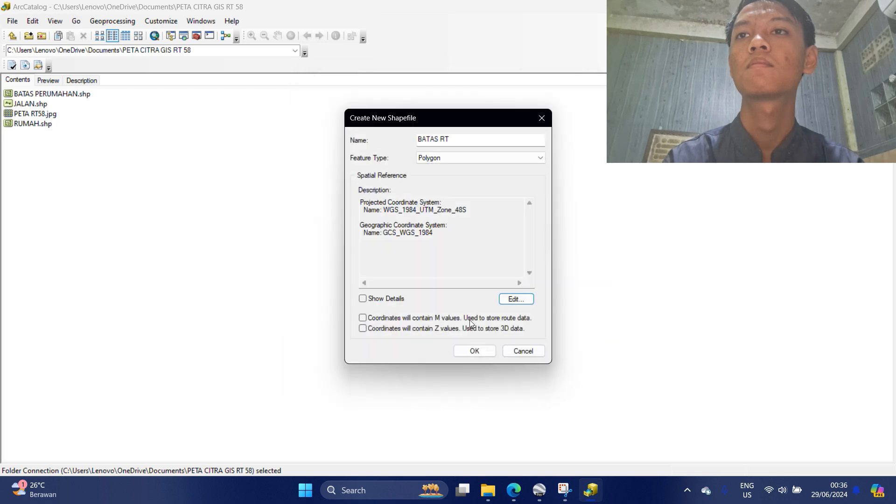
# Create the BATAS RT shapefile, then start a new polygon shapefile named MASJID.
pyautogui.click(478, 351)
pyautogui.rightClick(210, 213)
pyautogui.moveTo(287, 287)
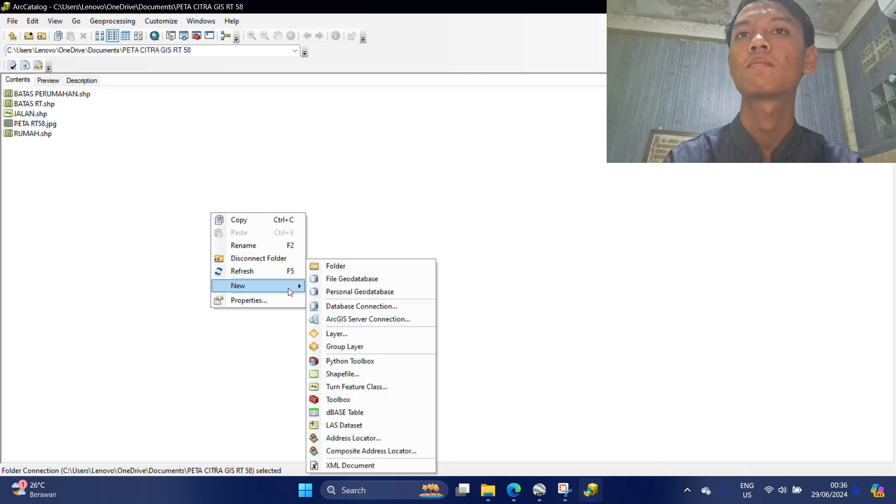
pyautogui.click(376, 375)
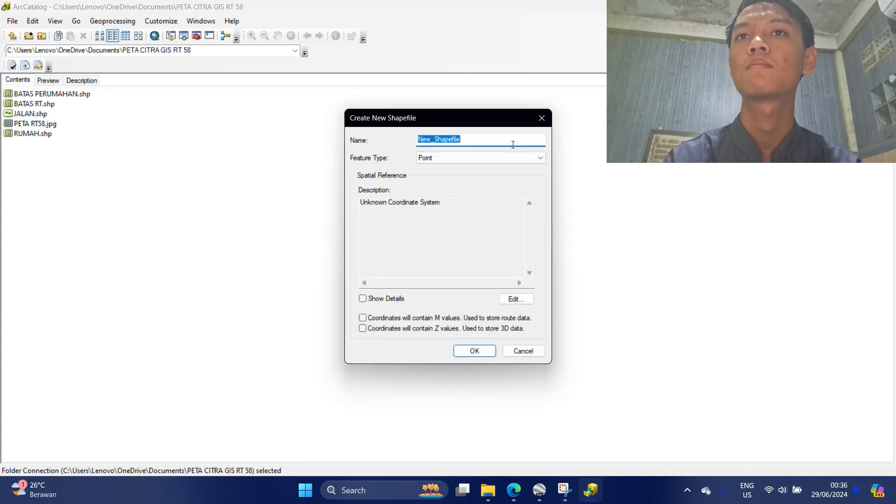
pyautogui.press('BackSpace')
pyautogui.write('MASJID')
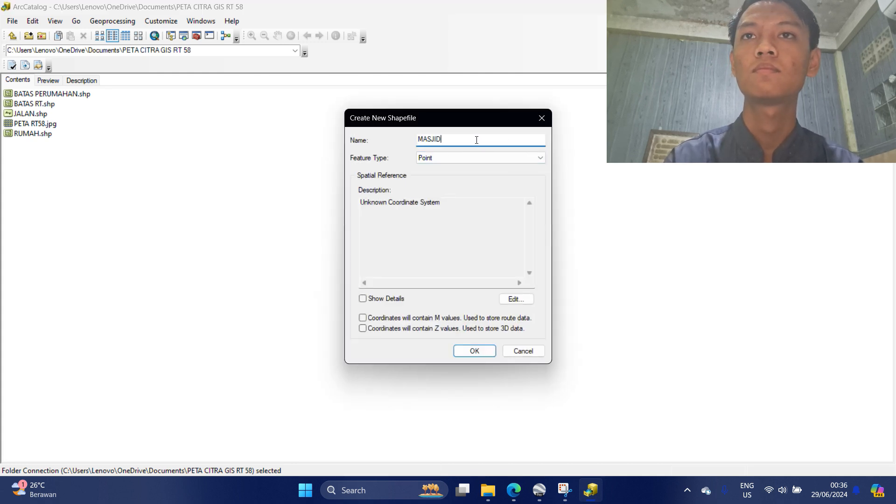
pyautogui.click(498, 159)
pyautogui.click(498, 182)
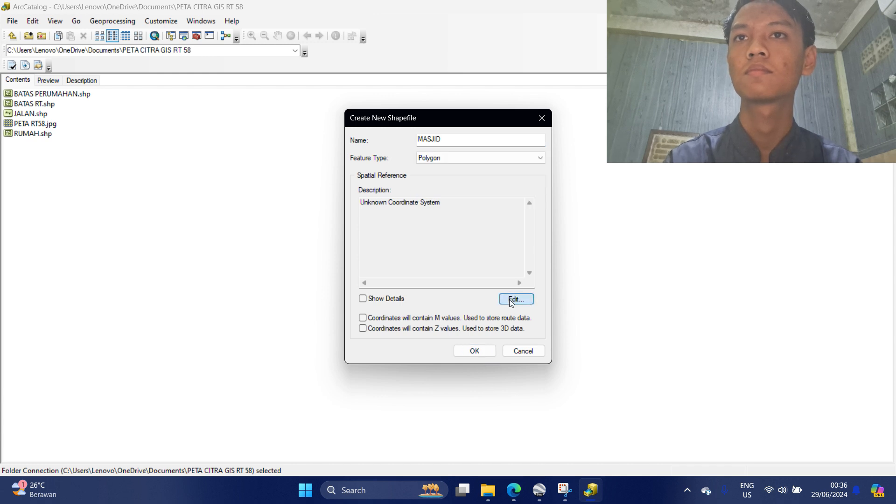
# Assign WGS 1984 UTM Zone 48S to MASJID and create the shapefile.
pyautogui.click(509, 298)
pyautogui.doubleClick(380, 164)
pyautogui.doubleClick(372, 202)
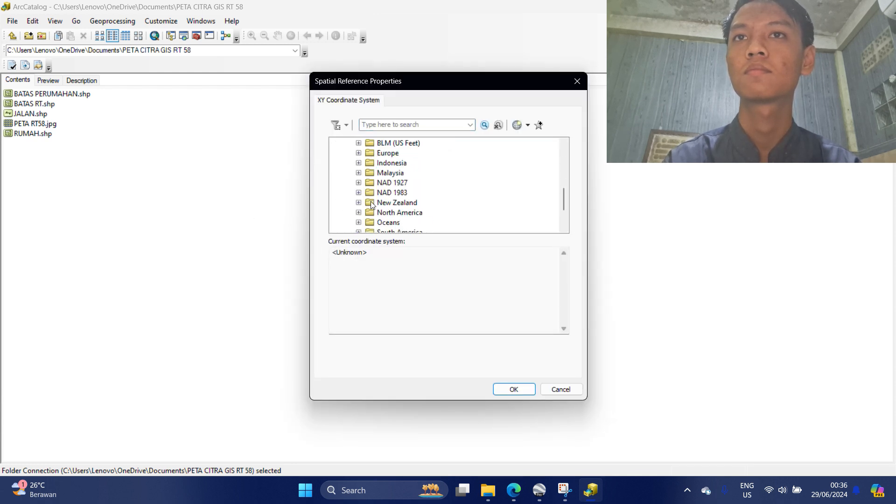
pyautogui.scroll(-2, 370, 201)
pyautogui.doubleClick(375, 202)
pyautogui.doubleClick(421, 223)
pyautogui.scroll(-5, 405, 193)
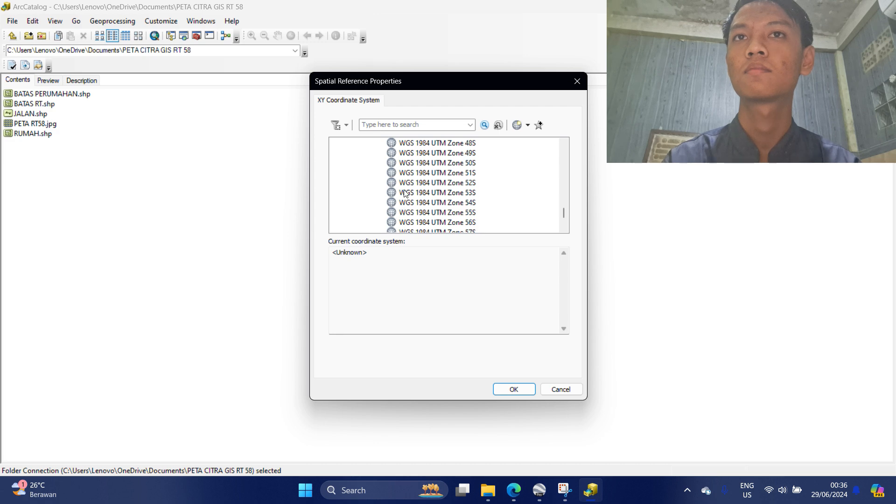
pyautogui.doubleClick(428, 142)
pyautogui.click(444, 387)
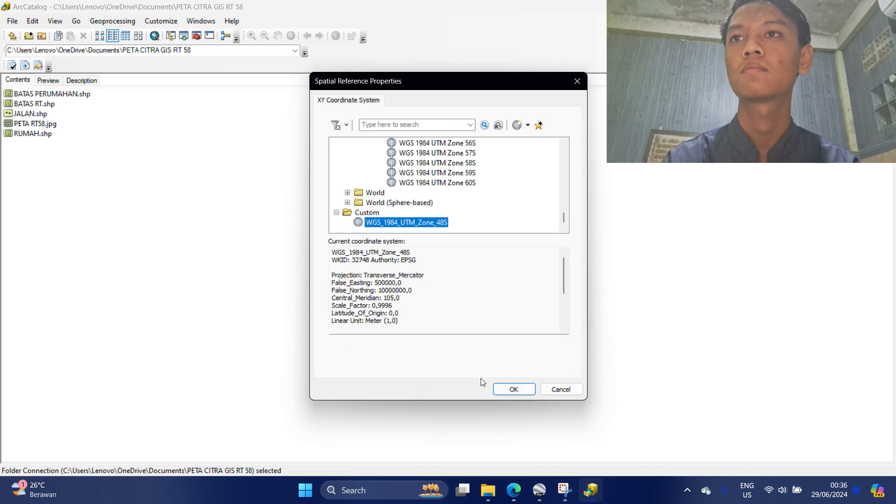
pyautogui.click(513, 389)
pyautogui.click(473, 351)
# Start a new shapefile named BEDENG with Polygon as its feature type.
pyautogui.rightClick(195, 227)
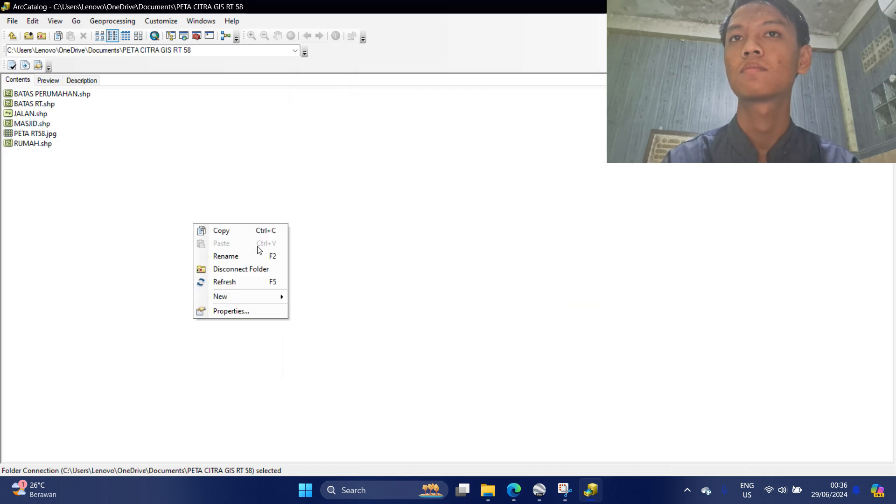
pyautogui.moveTo(260, 297)
pyautogui.click(349, 374)
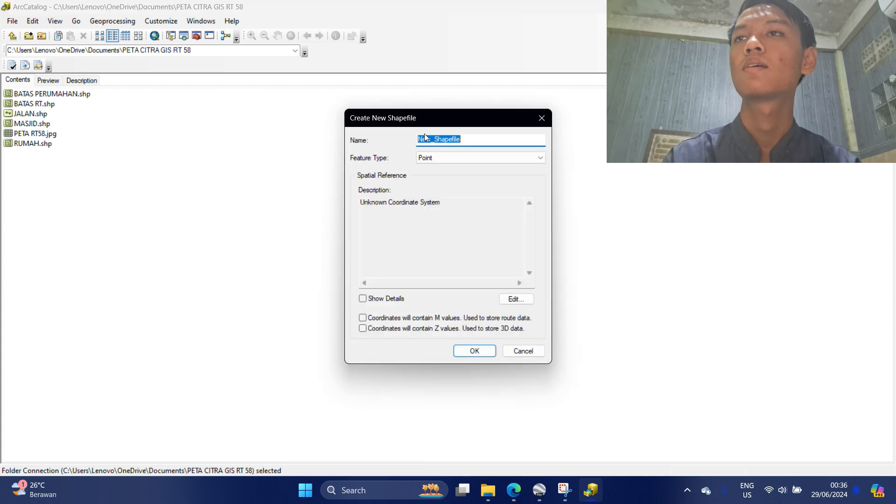
pyautogui.write('BEDENG')
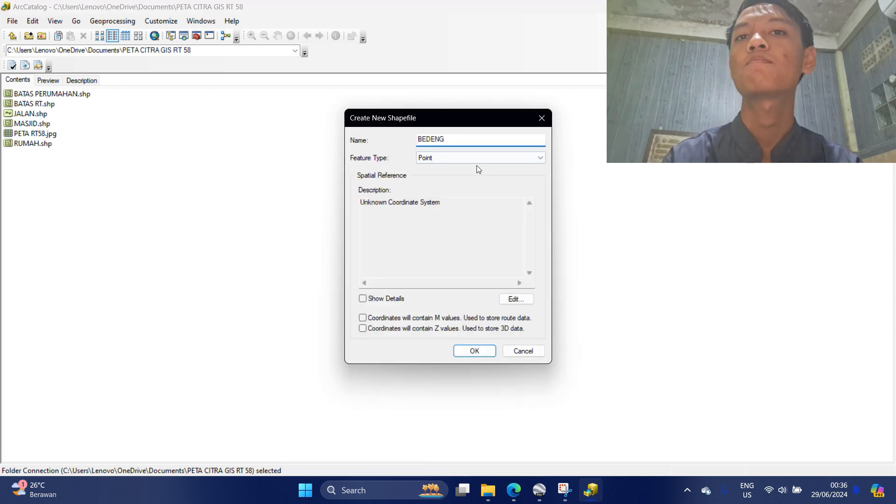
pyautogui.click(477, 158)
pyautogui.click(466, 182)
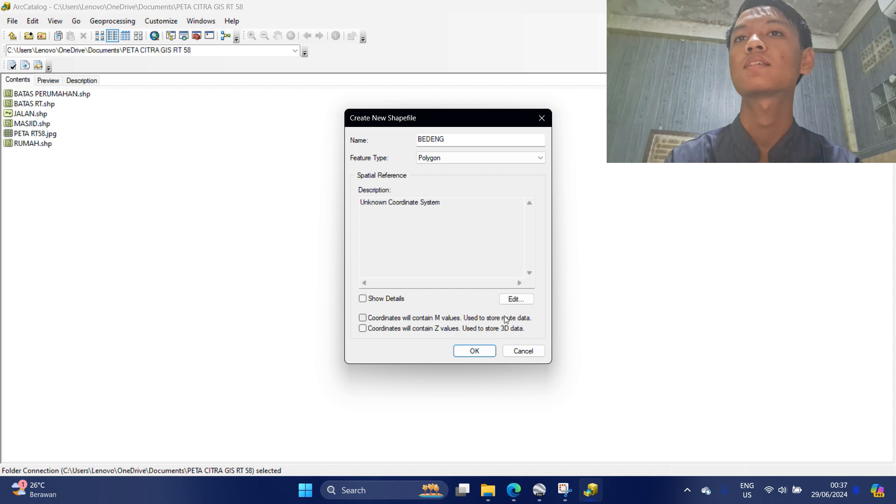
# Assign WGS 1984 UTM Zone 48S to BEDENG and create the shapefile.
pyautogui.click(516, 298)
pyautogui.doubleClick(420, 162)
pyautogui.scroll(-5, 419, 206)
pyautogui.doubleClick(374, 202)
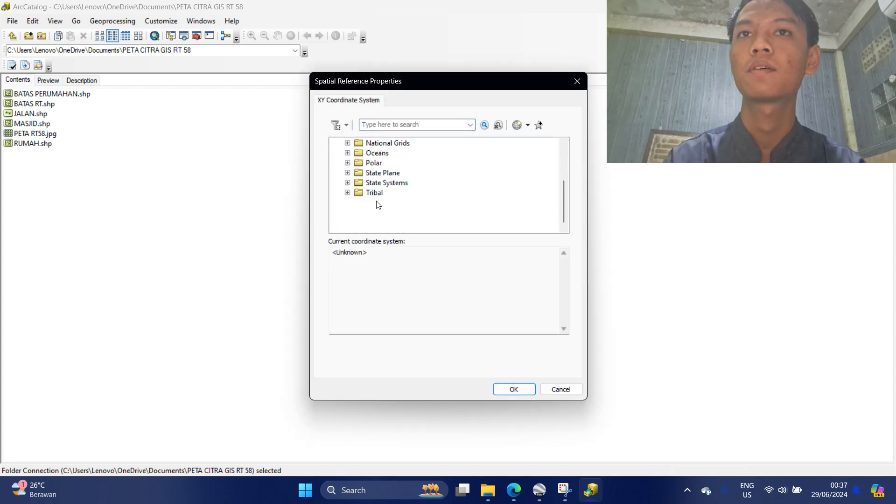
pyautogui.doubleClick(392, 195)
pyautogui.doubleClick(411, 204)
pyautogui.scroll(-5, 416, 207)
pyautogui.scroll(-8, 422, 204)
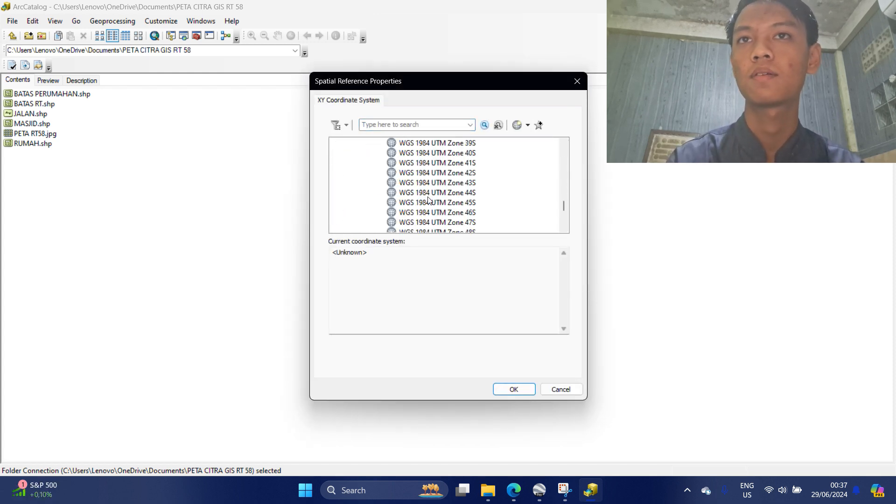
pyautogui.scroll(-2, 445, 201)
pyautogui.doubleClick(431, 175)
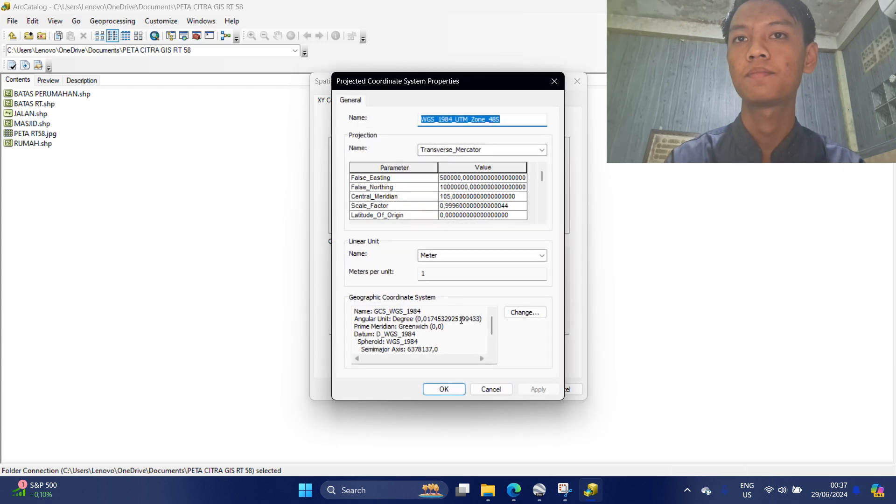
pyautogui.click(445, 383)
pyautogui.click(513, 390)
pyautogui.click(471, 351)
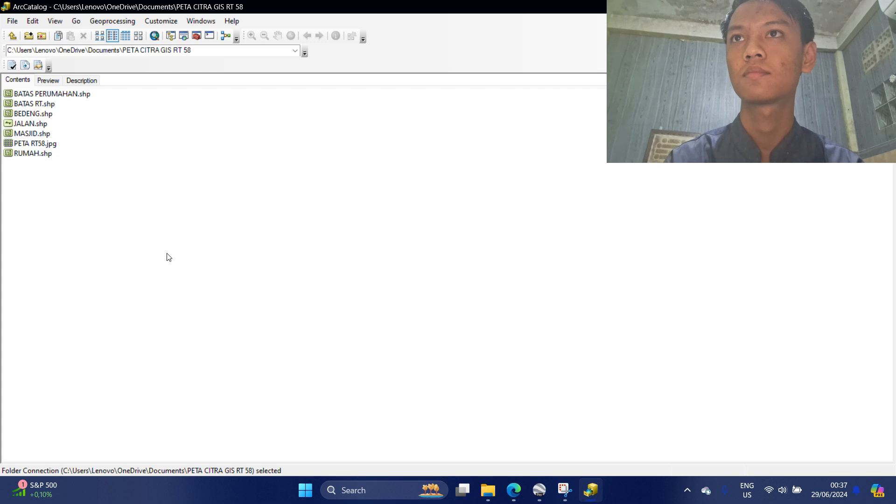
# Start a new shapefile named TAMAN.
pyautogui.rightClick(170, 241)
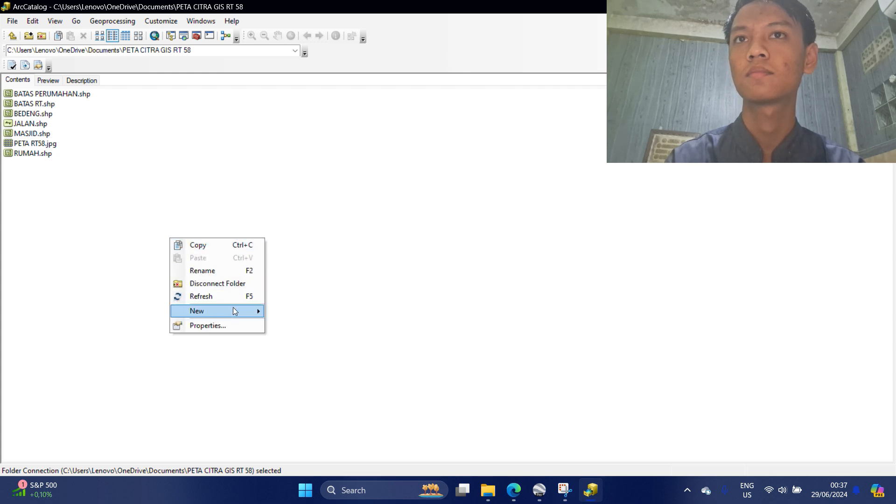
pyautogui.moveTo(232, 306)
pyautogui.click(302, 372)
pyautogui.write('TAMAN')
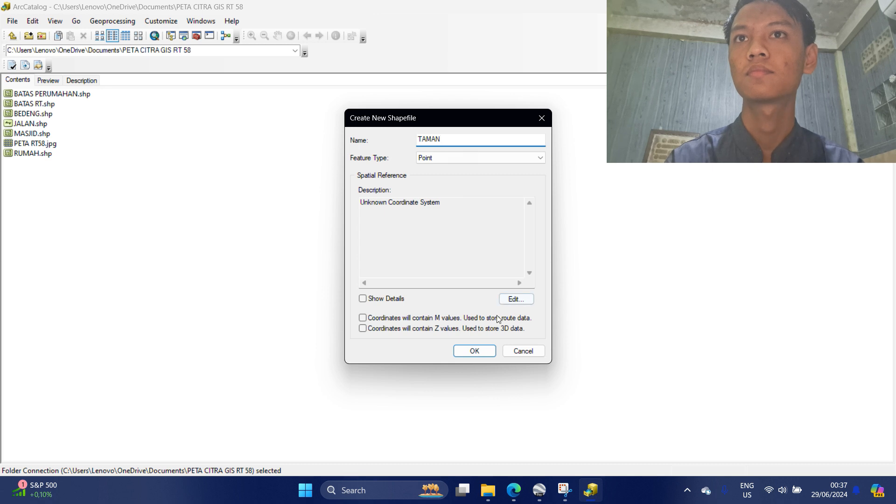
# Set the TAMAN spatial reference to WGS 1984 UTM Zone 48S (Southern Hemisphere).
pyautogui.click(516, 299)
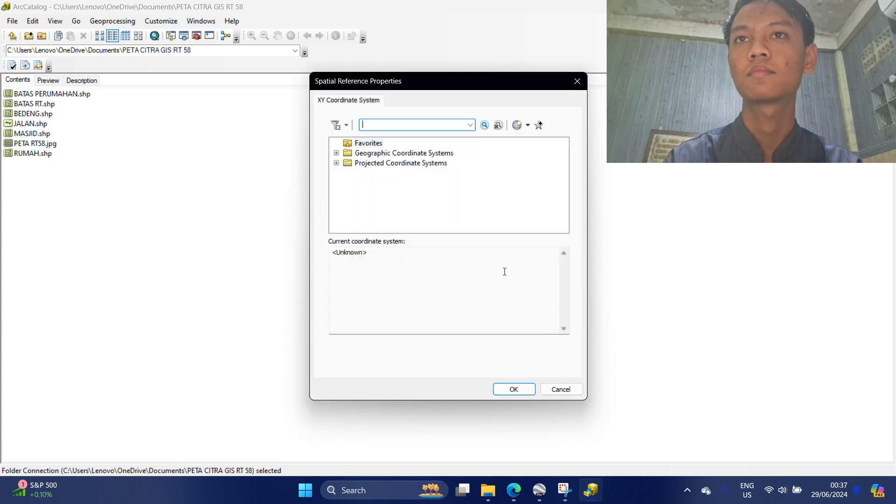
pyautogui.click(439, 160)
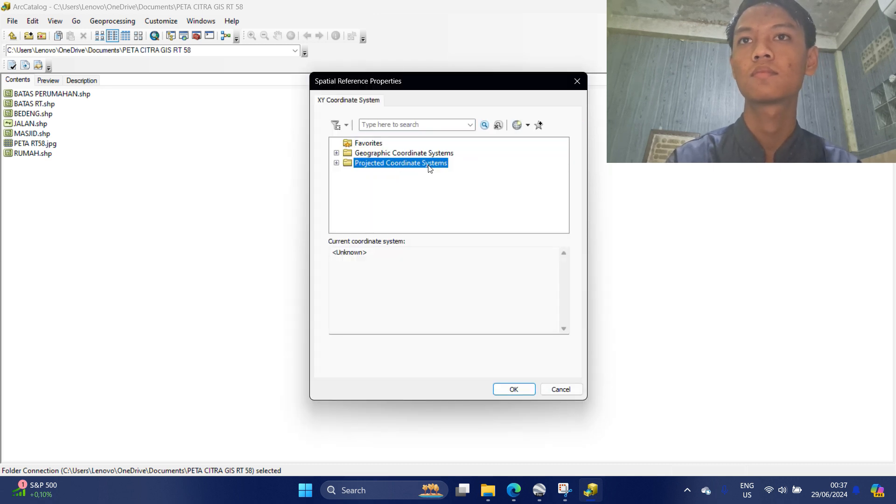
pyautogui.doubleClick(430, 164)
pyautogui.doubleClick(377, 204)
pyautogui.scroll(-4, 395, 212)
pyautogui.doubleClick(390, 204)
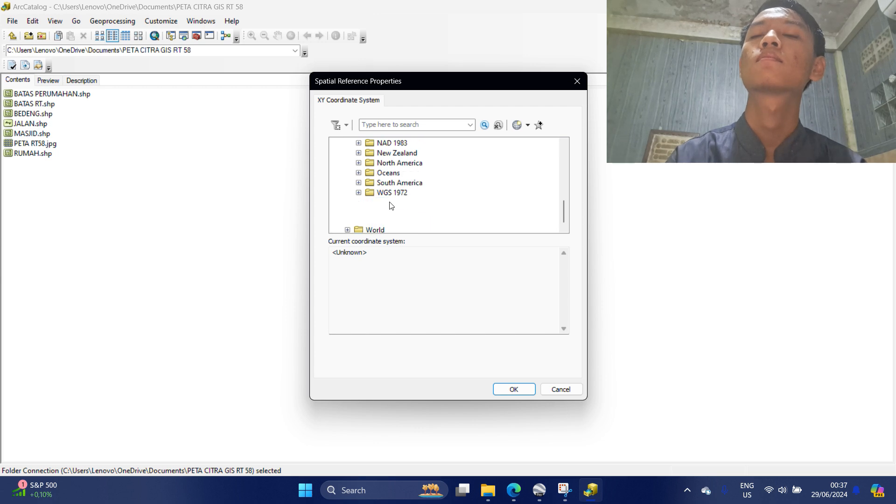
pyautogui.doubleClick(420, 204)
pyautogui.scroll(-10, 432, 192)
pyautogui.scroll(-3, 433, 193)
pyautogui.click(443, 172)
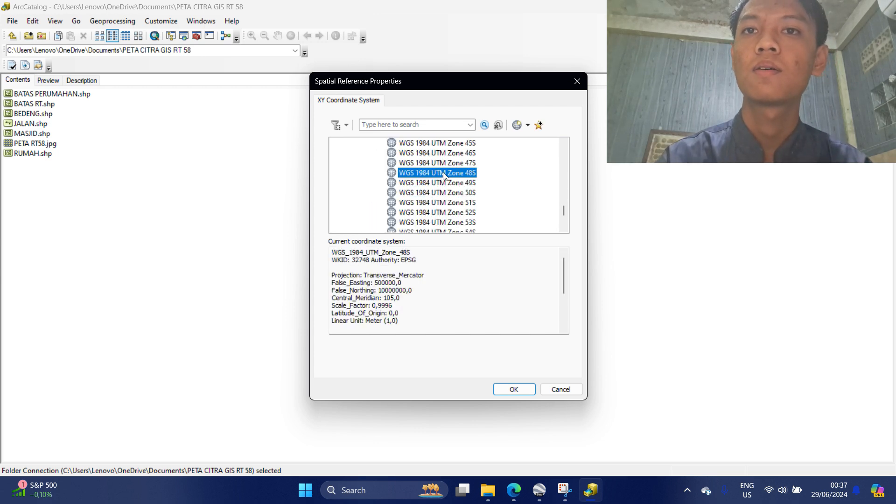
pyautogui.doubleClick(444, 172)
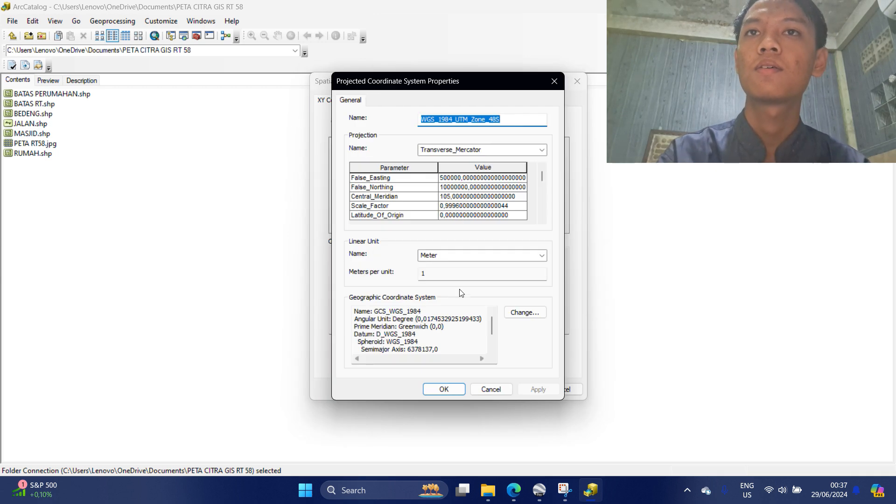
pyautogui.click(444, 389)
pyautogui.scroll(20, 461, 162)
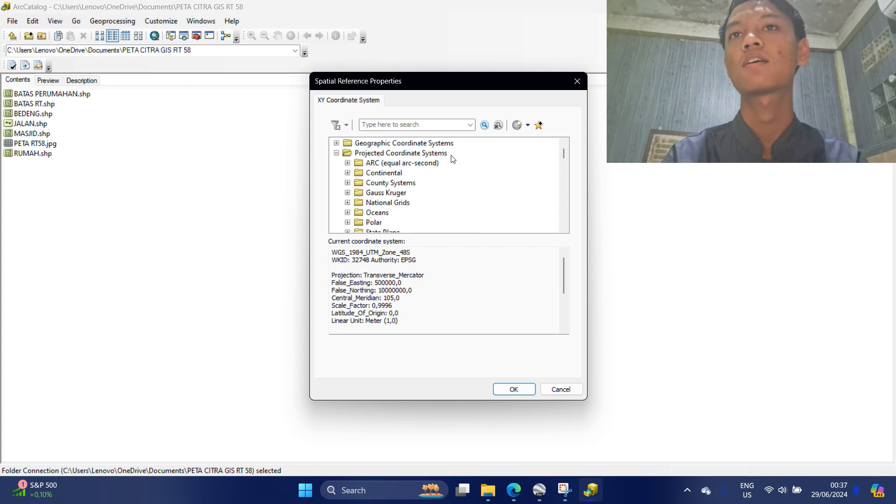
pyautogui.scroll(-5, 378, 177)
pyautogui.scroll(5, 401, 172)
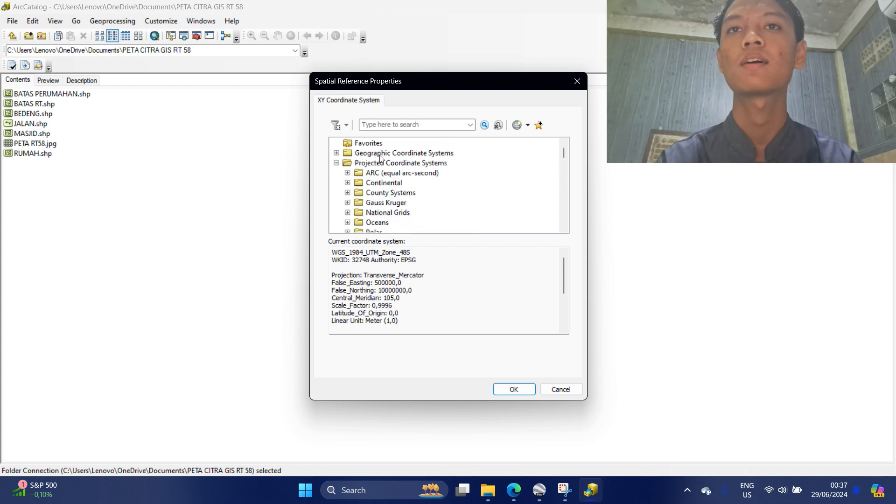
pyautogui.click(513, 389)
# Make TAMAN a Polygon shapefile and create it.
pyautogui.click(508, 158)
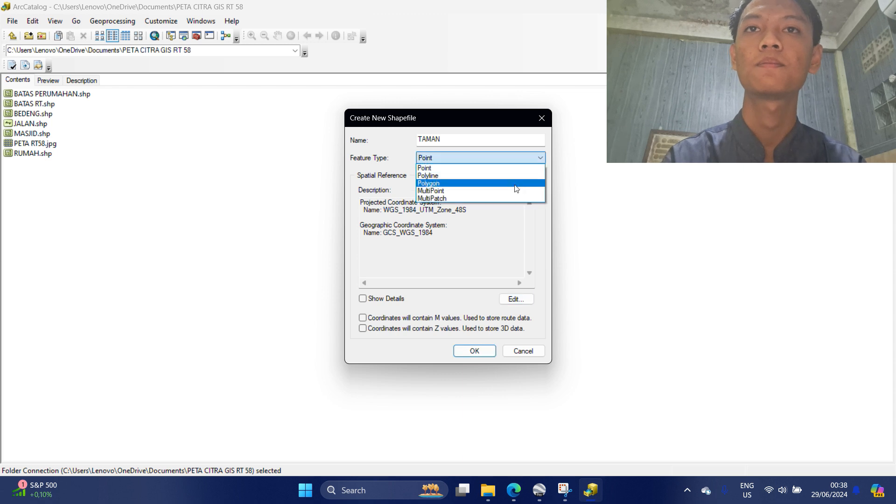
pyautogui.click(510, 183)
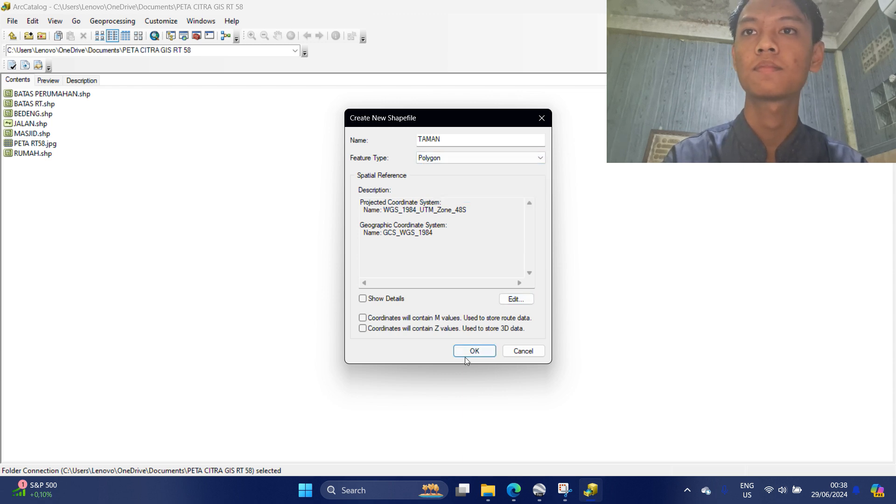
pyautogui.click(472, 350)
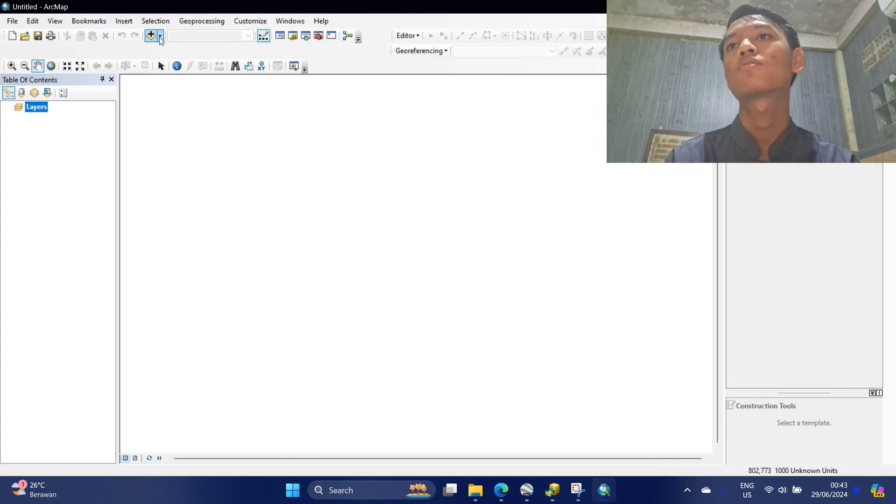
# In Add Data, connect to the PETA CITRA GIS RT 58 folder under Documents.
pyautogui.click(160, 37)
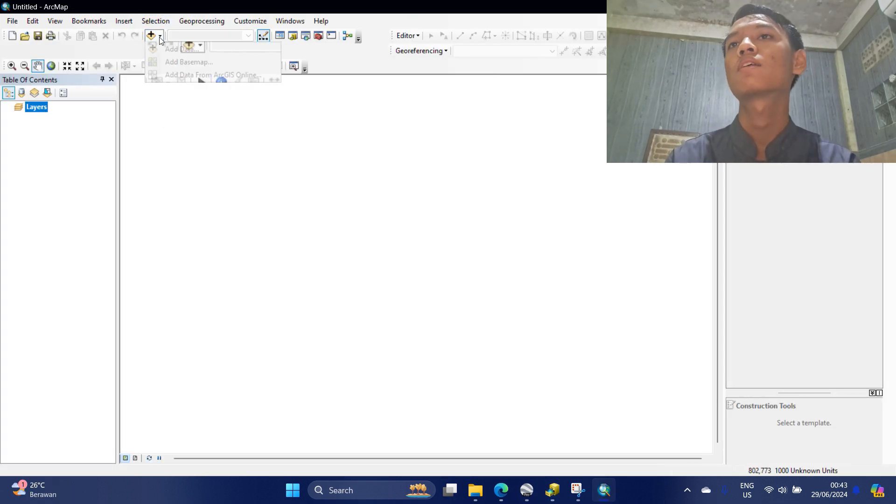
pyautogui.click(180, 49)
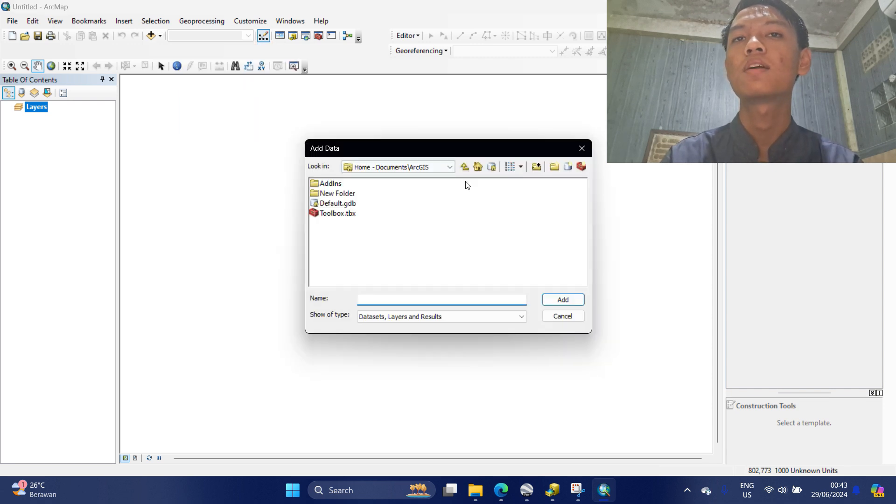
pyautogui.click(538, 168)
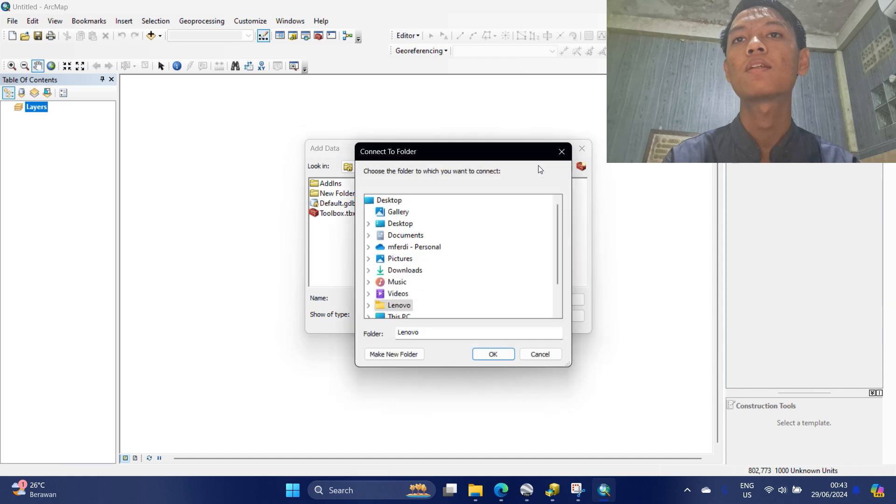
pyautogui.click(410, 236)
pyautogui.scroll(-1, 416, 245)
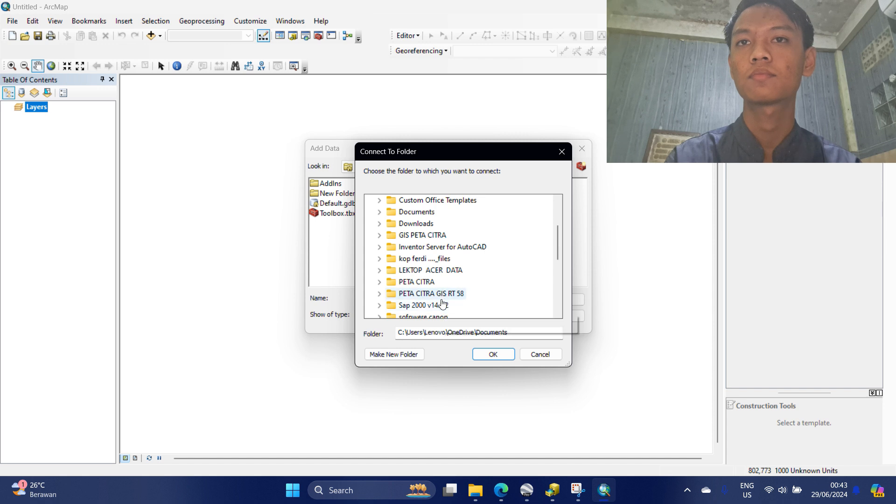
pyautogui.click(447, 294)
pyautogui.click(493, 355)
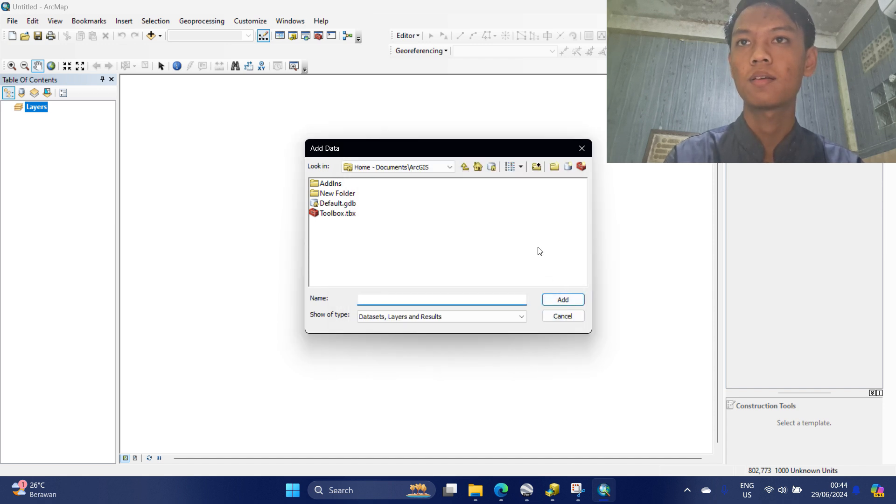
# Add PETA RT58.jpg to the map and dismiss the unknown spatial reference warning.
pyautogui.click(449, 167)
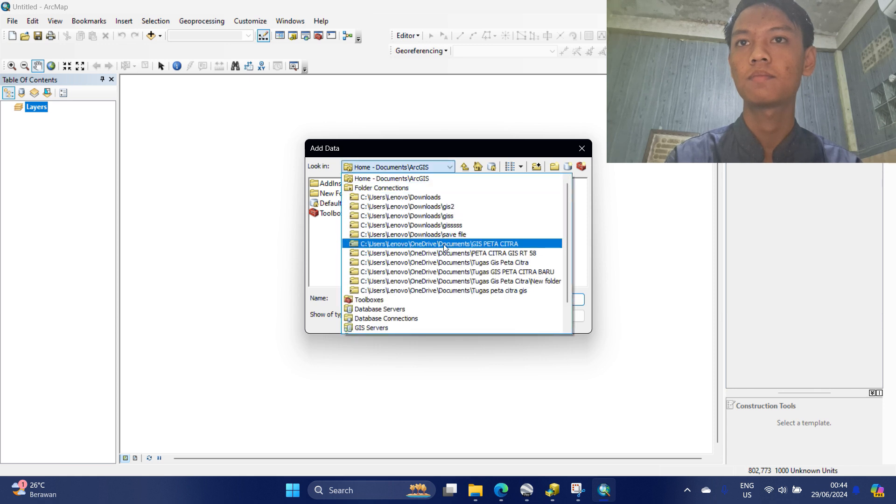
pyautogui.scroll(-1, 436, 280)
pyautogui.scroll(1, 436, 283)
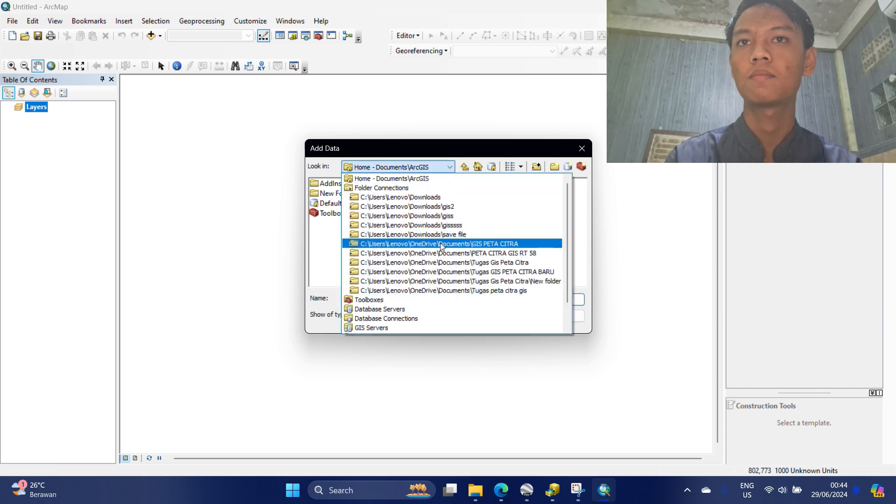
pyautogui.click(494, 257)
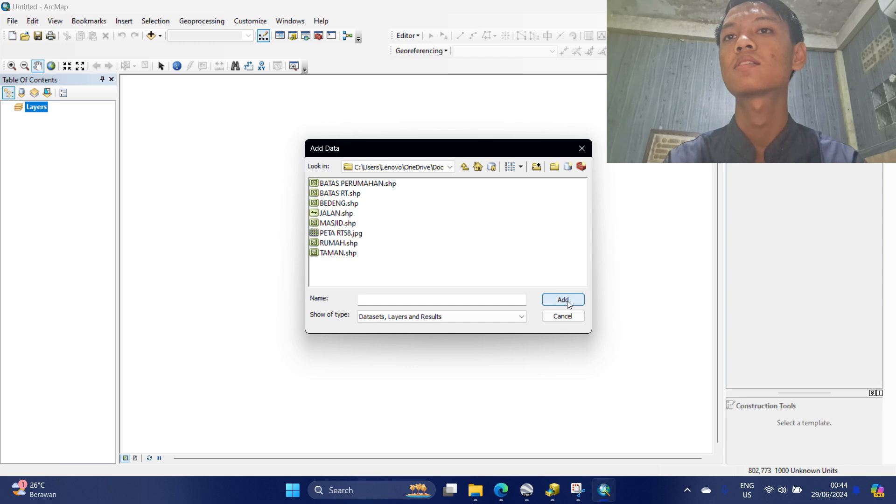
pyautogui.click(352, 233)
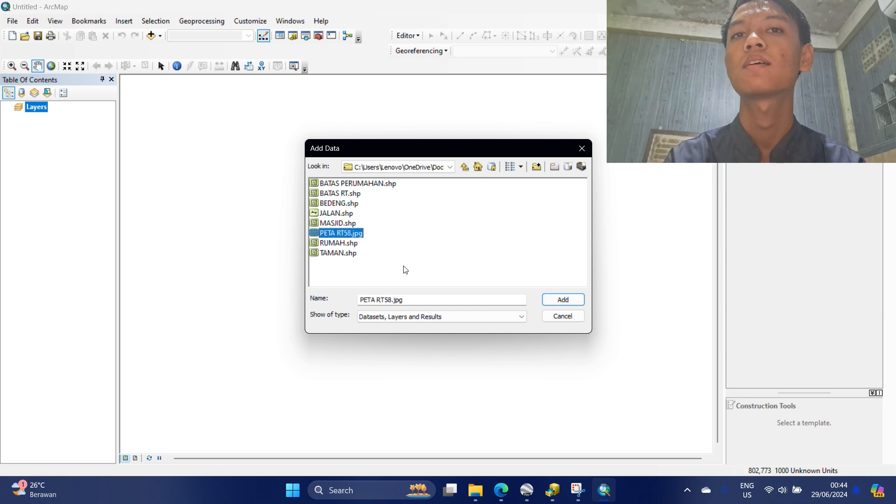
pyautogui.click(565, 300)
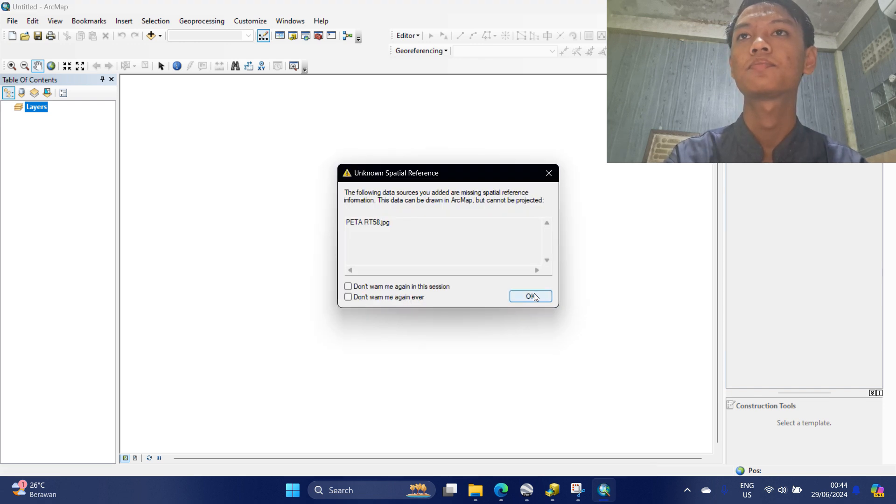
pyautogui.click(530, 296)
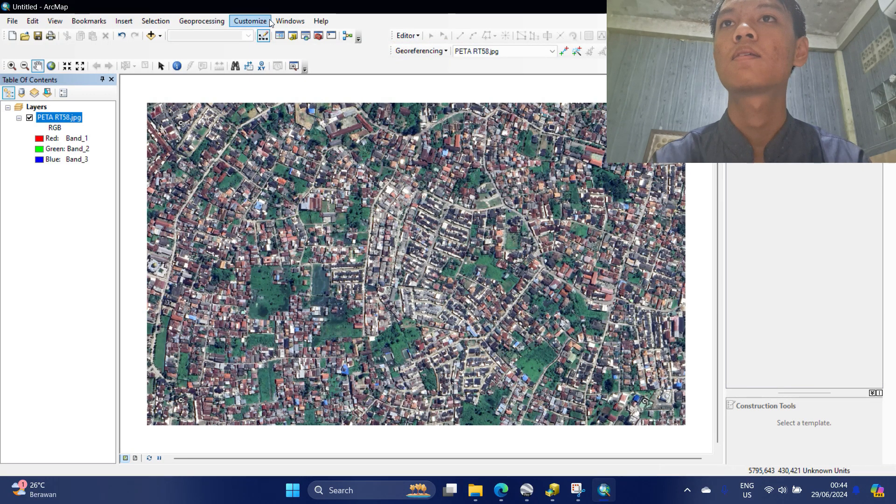
# Open a Magnifier window, zoom in to the C1 marker, and centre the magnifier on it.
pyautogui.click(296, 21)
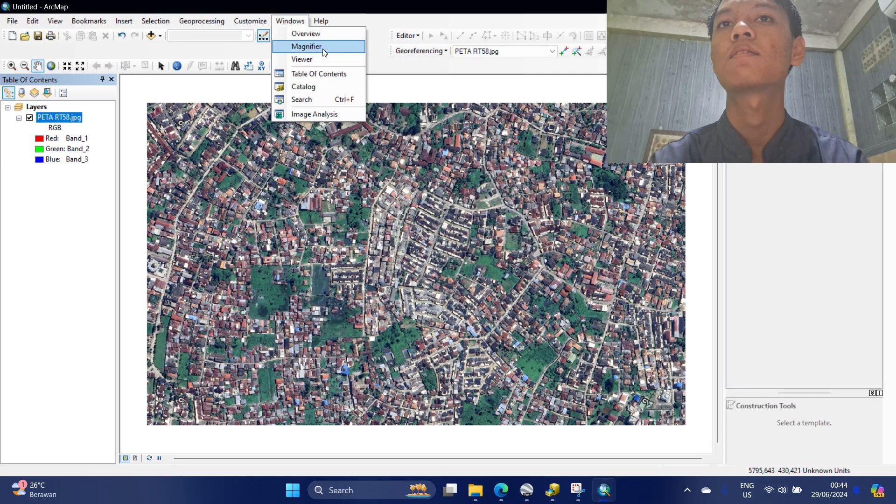
pyautogui.click(311, 43)
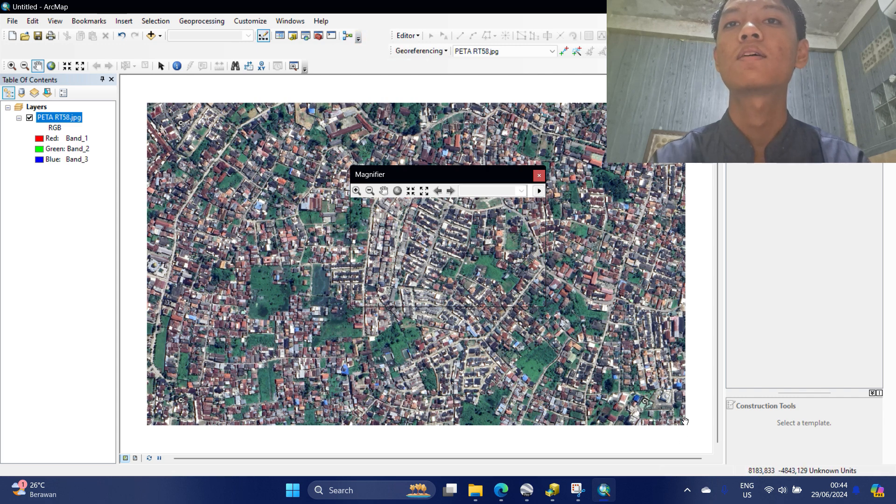
pyautogui.scroll(-2, 647, 418)
pyautogui.scroll(-3, 653, 403)
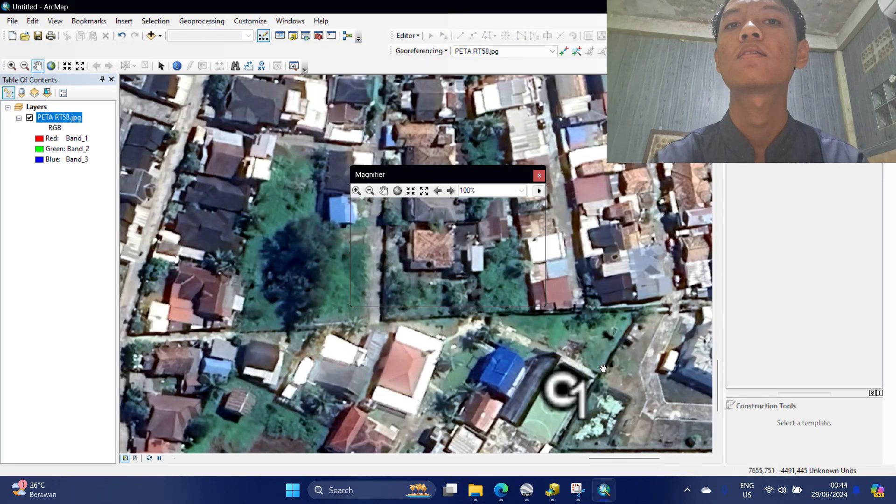
pyautogui.moveTo(602, 371); pyautogui.dragTo(542, 253)
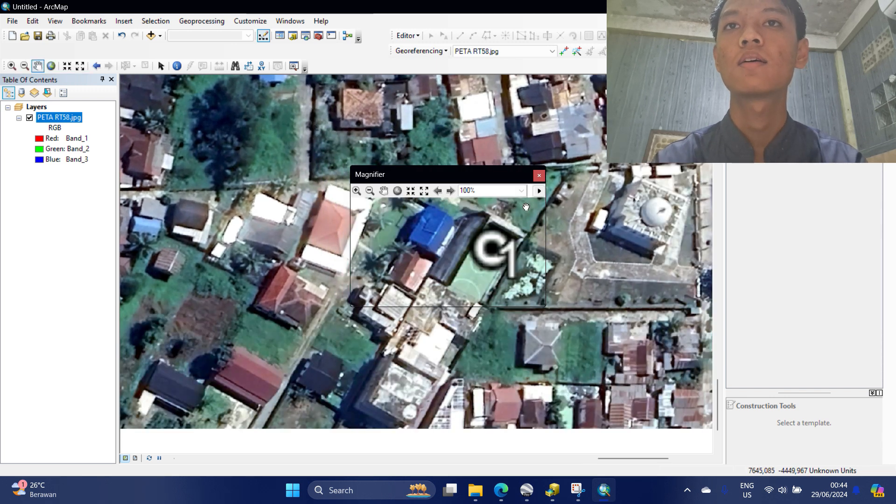
pyautogui.moveTo(484, 176); pyautogui.dragTo(530, 170)
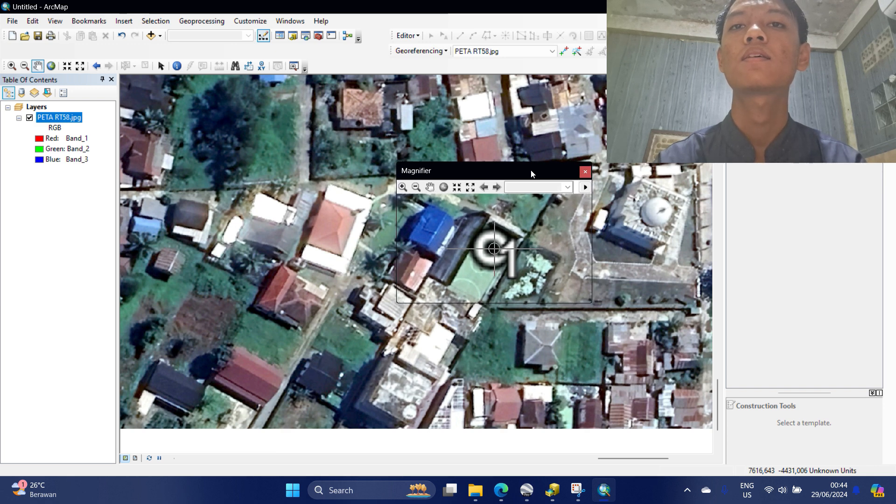
pyautogui.moveTo(530, 170); pyautogui.dragTo(527, 169)
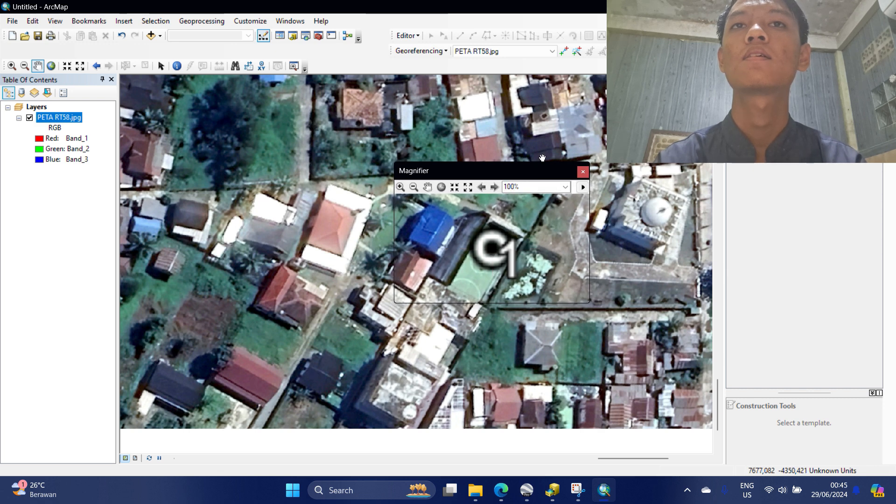
# Place a georeferencing control point at C1's centre and choose Input X and Y for it.
pyautogui.click(568, 54)
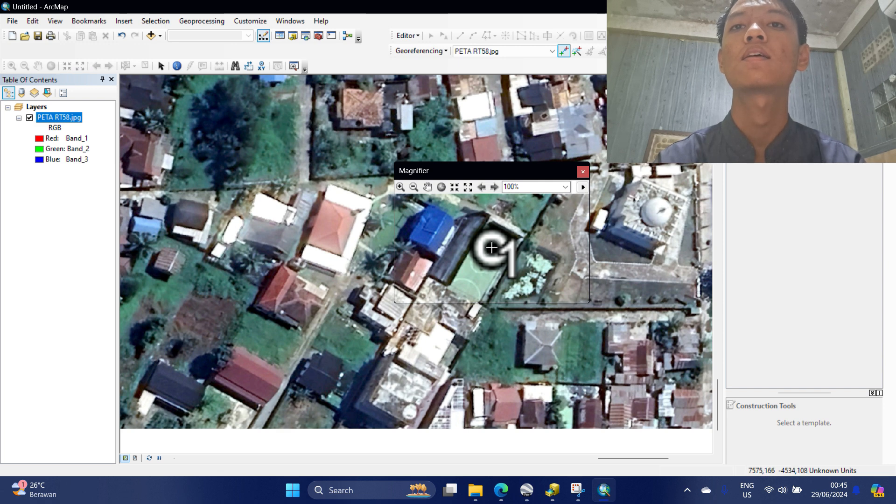
pyautogui.click(491, 248)
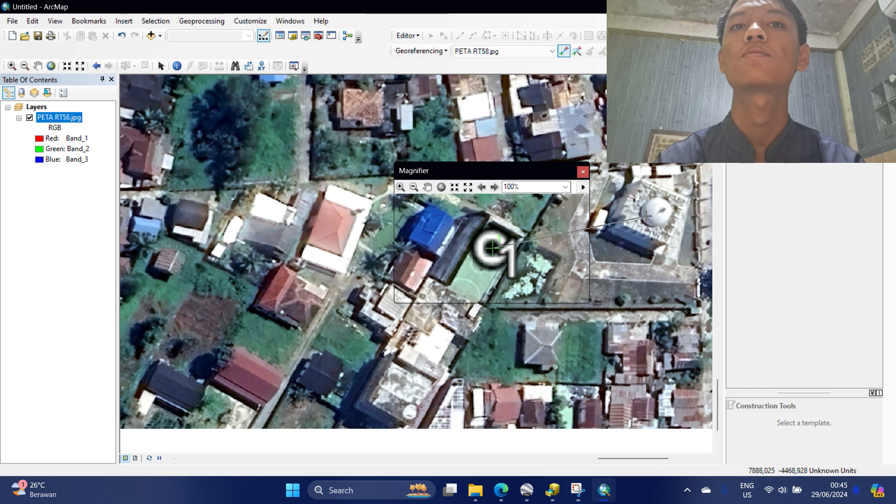
pyautogui.rightClick(660, 207)
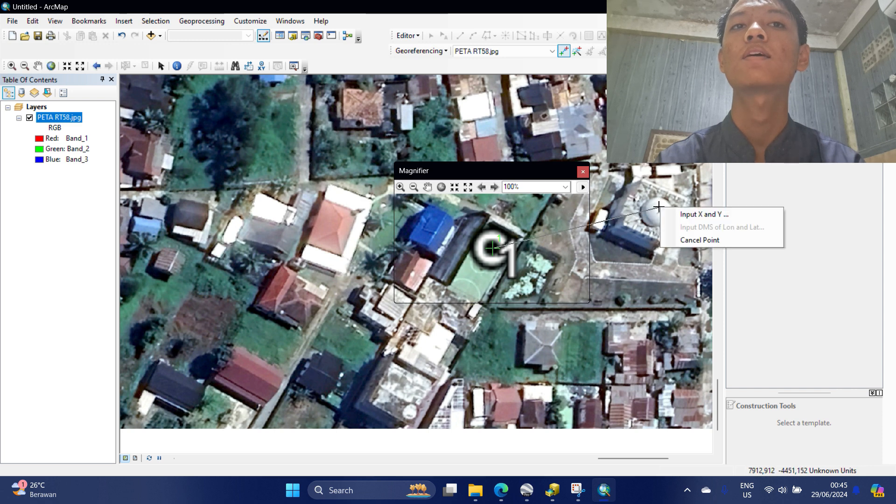
pyautogui.click(682, 215)
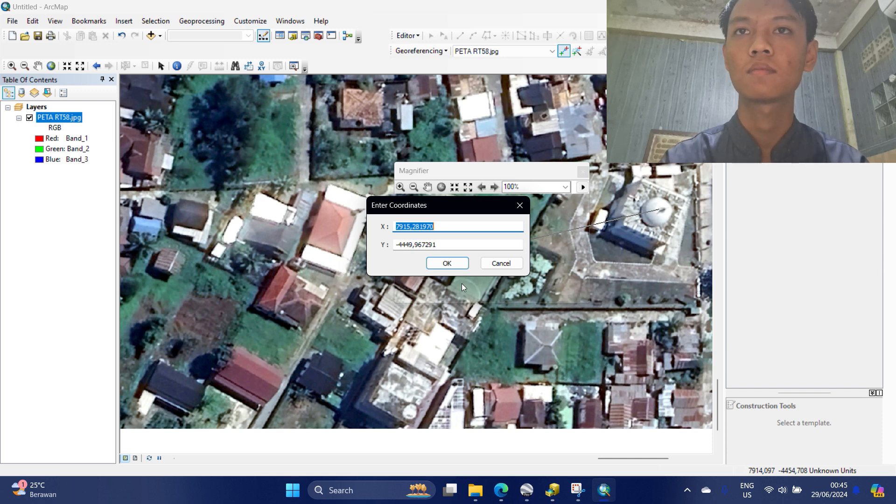
# Enter X 477137.06 and Y 9668331.42 as the C1 control point's coordinates.
pyautogui.press('BackSpace')
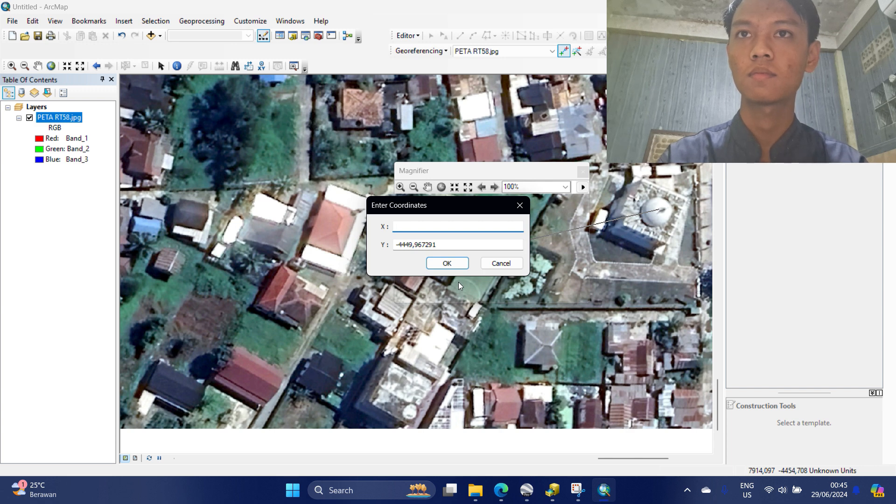
pyautogui.write('47')
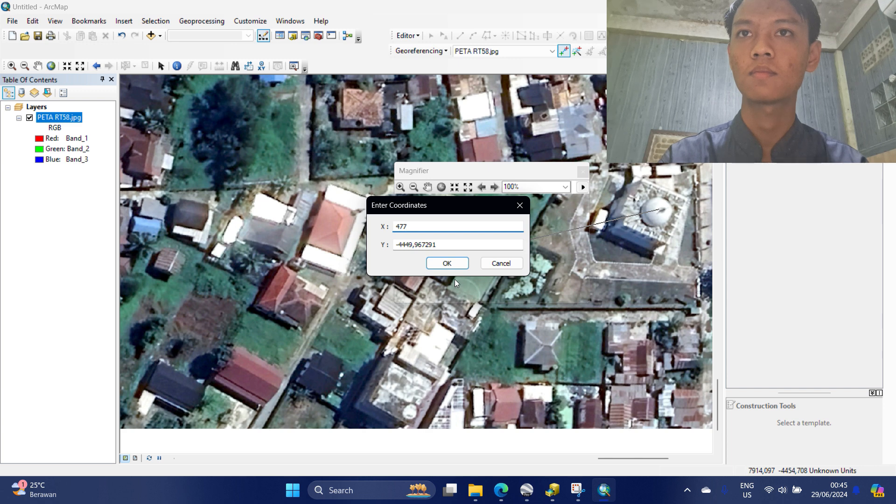
pyautogui.write('7137')
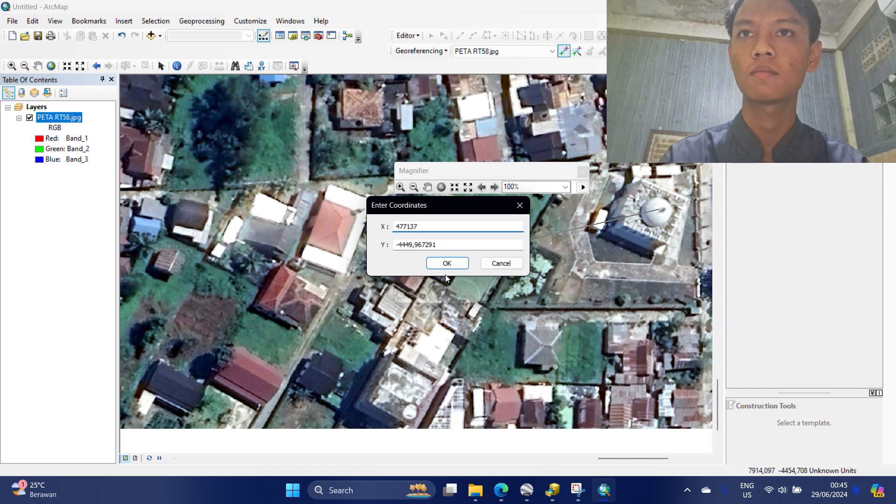
pyautogui.write('.06')
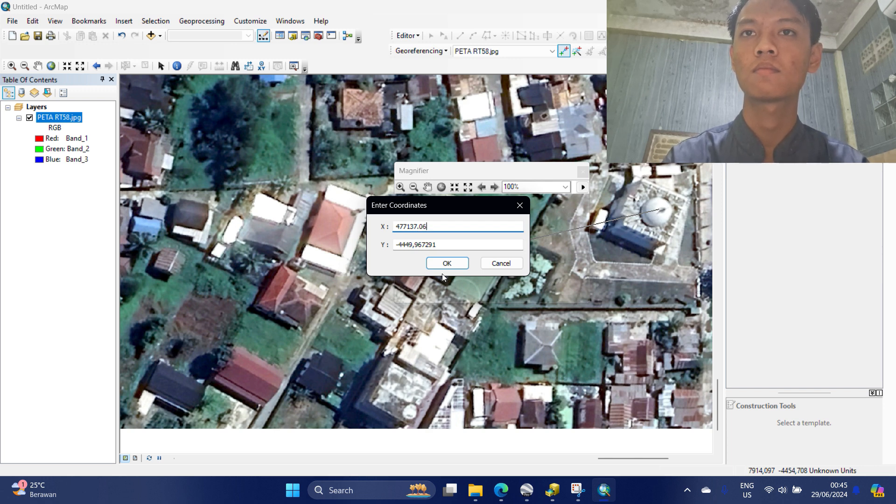
pyautogui.click(474, 244)
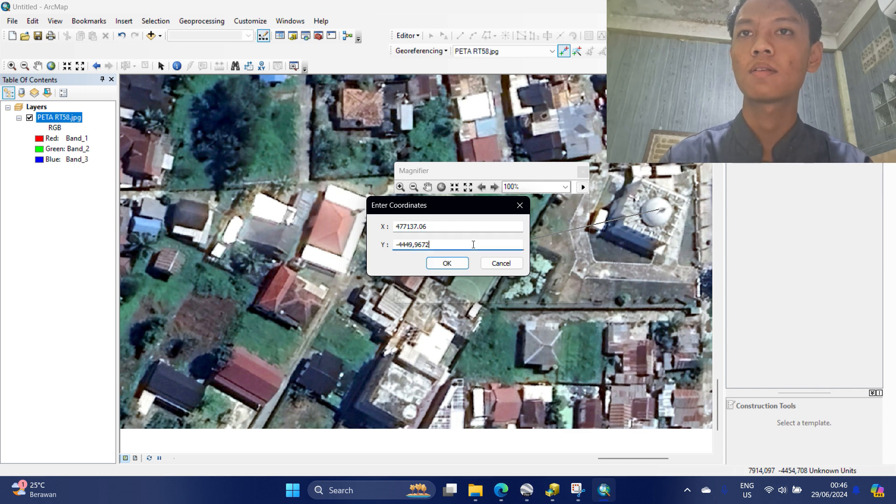
pyautogui.press('BackSpace')
pyautogui.press('BackSpace')
pyautogui.press('BackSpace')
pyautogui.press('BackSpace')
pyautogui.press('BackSpace')
pyautogui.press('BackSpace')
pyautogui.press('BackSpace')
pyautogui.press('BackSpace')
pyautogui.press('BackSpace')
pyautogui.press('BackSpace')
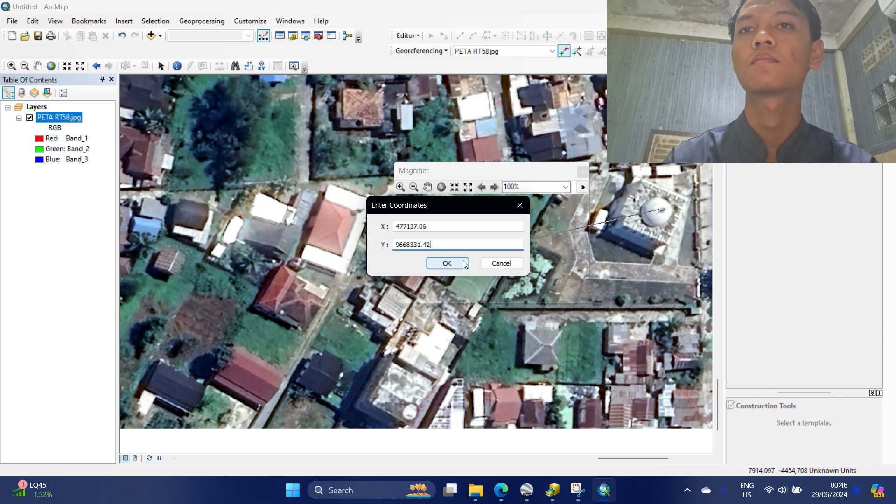
pyautogui.click(465, 264)
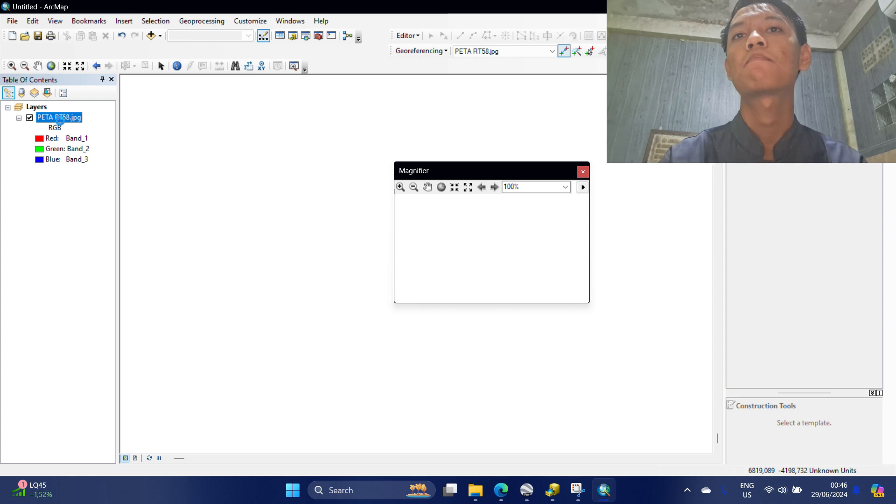
# Re-place control point C2 and set its target to X 476003.34, Y 9668331.42.
pyautogui.rightClick(66, 122)
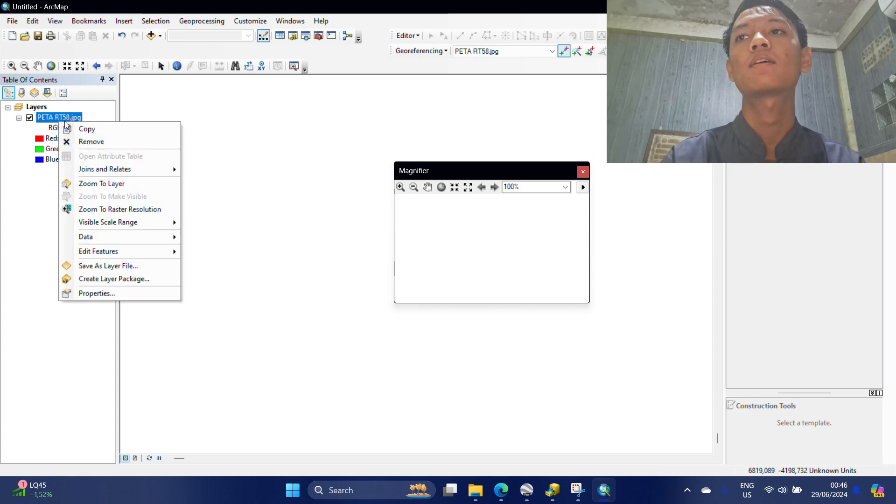
pyautogui.click(100, 185)
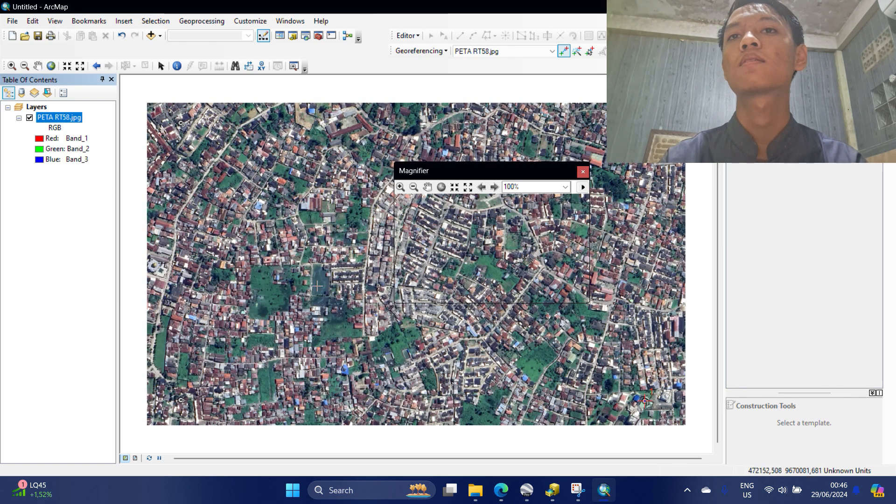
pyautogui.scroll(2, 183, 405)
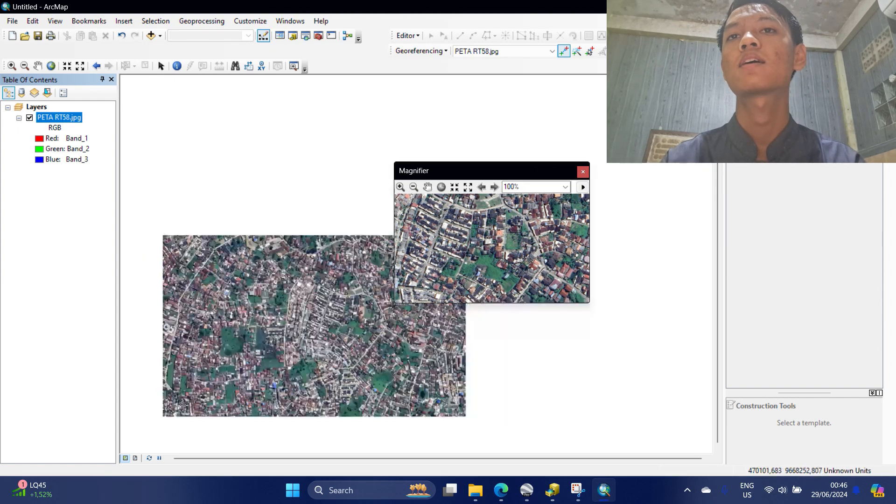
pyautogui.scroll(-8, 413, 306)
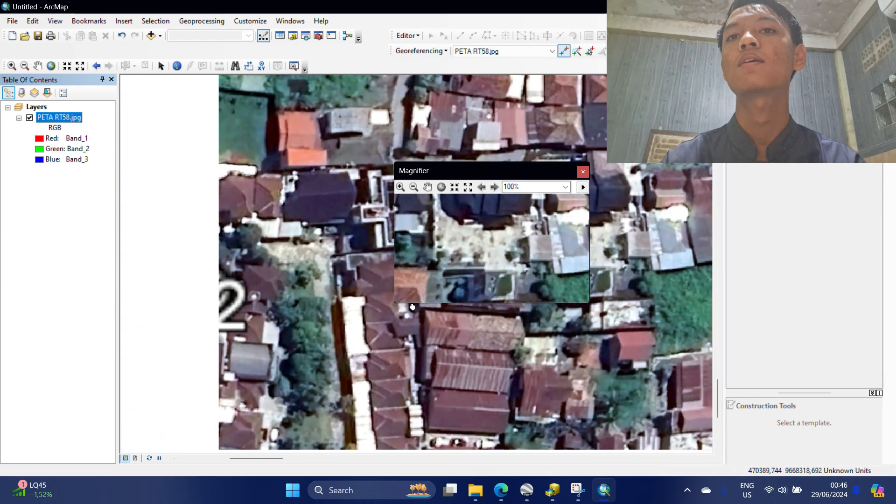
pyautogui.moveTo(503, 170); pyautogui.dragTo(284, 200)
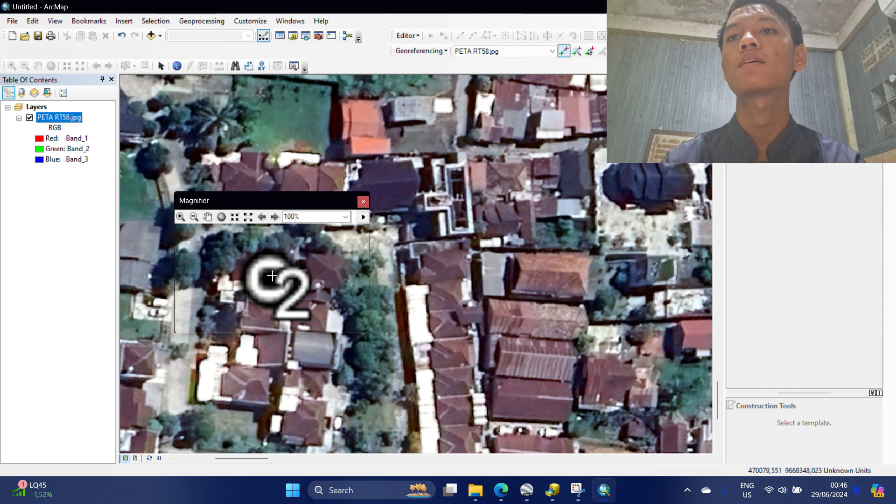
pyautogui.click(271, 276)
pyautogui.rightClick(422, 256)
pyautogui.click(428, 209)
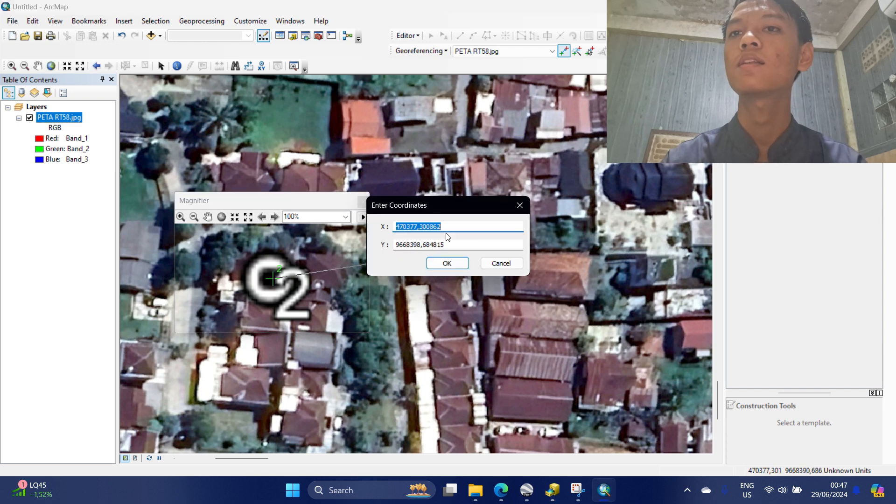
pyautogui.press('BackSpace')
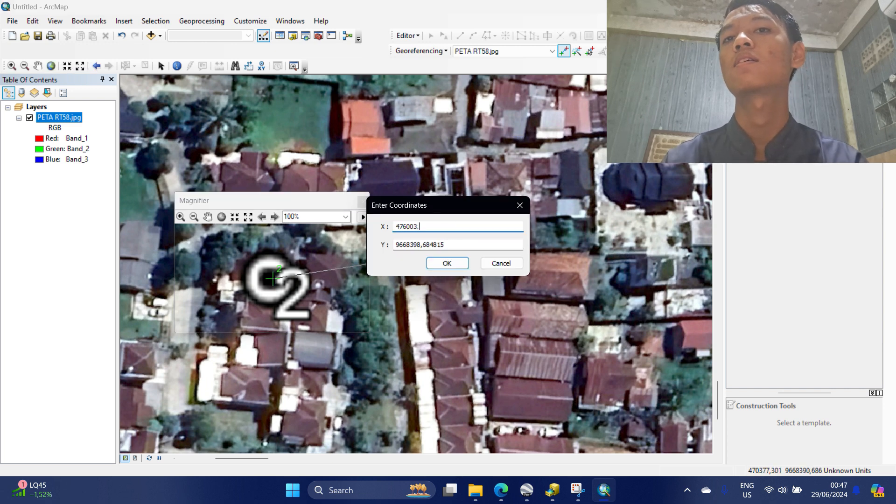
pyautogui.click(472, 249)
pyautogui.press('BackSpace')
pyautogui.press('BackSpace')
pyautogui.press('BackSpace')
pyautogui.press('BackSpace')
pyautogui.press('BackSpace')
pyautogui.press('BackSpace')
pyautogui.press('BackSpace')
pyautogui.press('BackSpace')
pyautogui.press('BackSpace')
pyautogui.press('BackSpace')
pyautogui.press('BackSpace')
pyautogui.press('BackSpace')
pyautogui.press('BackSpace')
pyautogui.press('BackSpace')
pyautogui.write('9668')
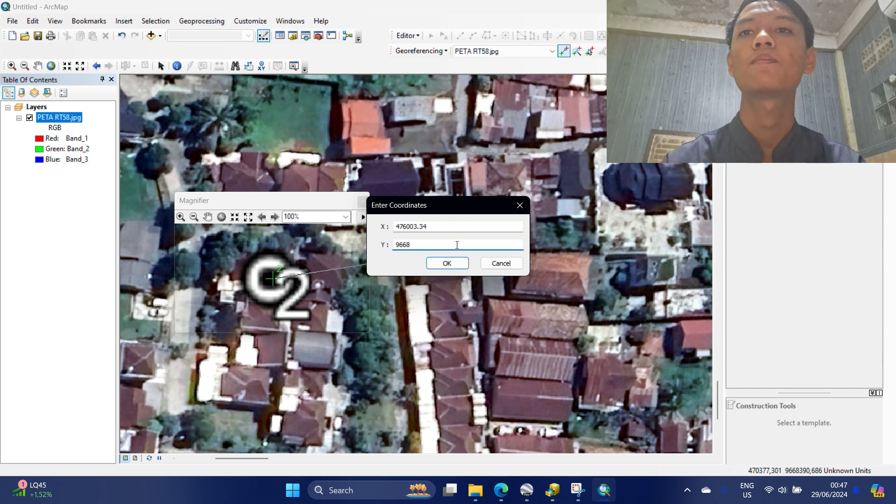
pyautogui.write('331.42')
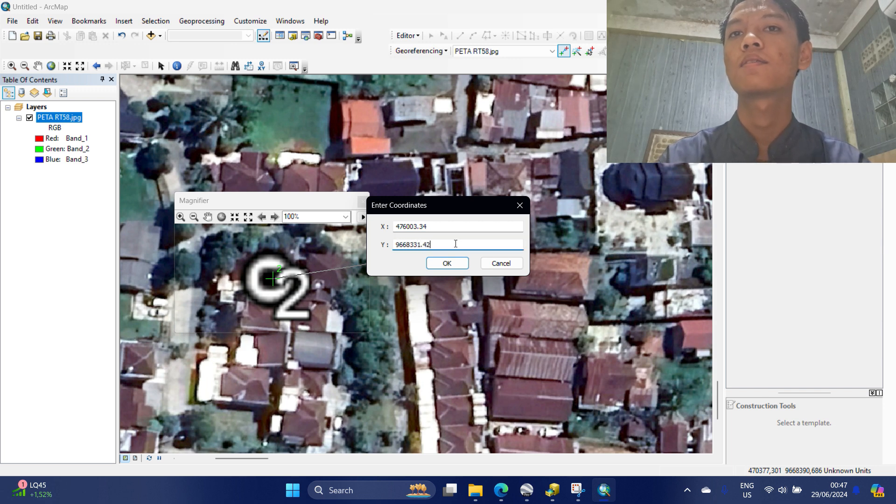
pyautogui.click(446, 263)
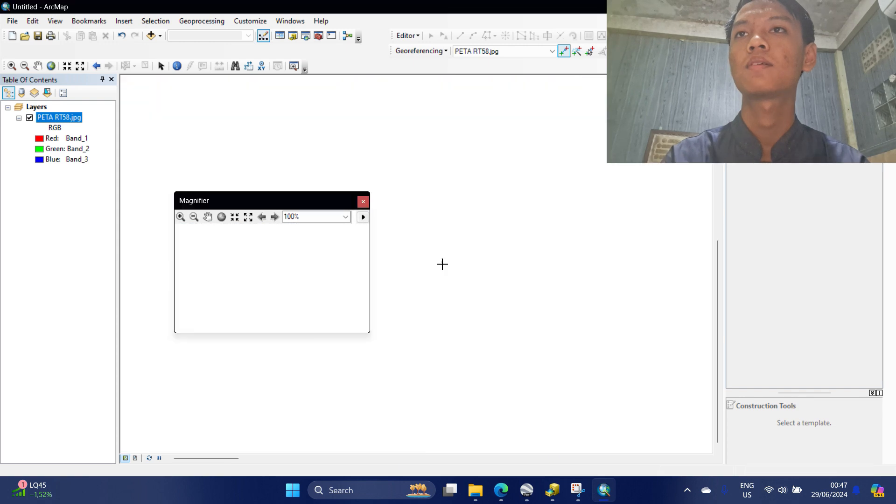
# Pin control point C3 on the building corner and enter X 476003.34, Y 9669003.27.
pyautogui.rightClick(61, 117)
pyautogui.click(110, 178)
pyautogui.scroll(5, 169, 107)
pyautogui.moveTo(224, 200); pyautogui.dragTo(138, 49)
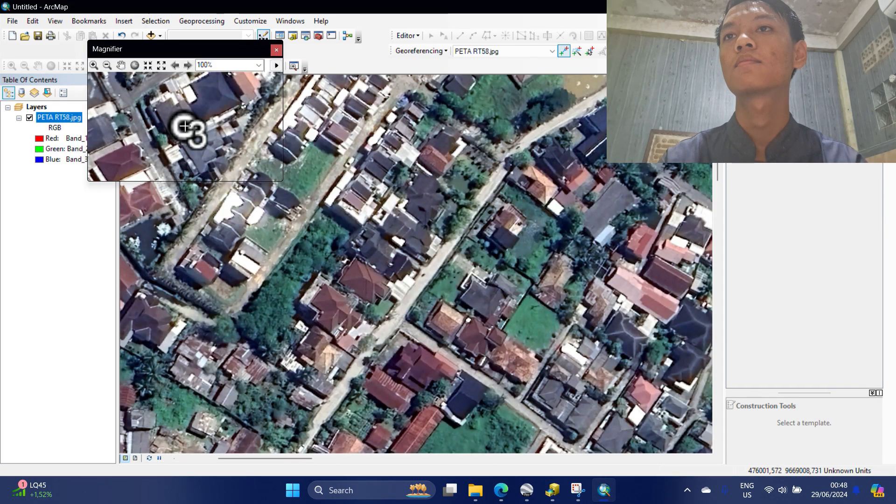
pyautogui.click(183, 126)
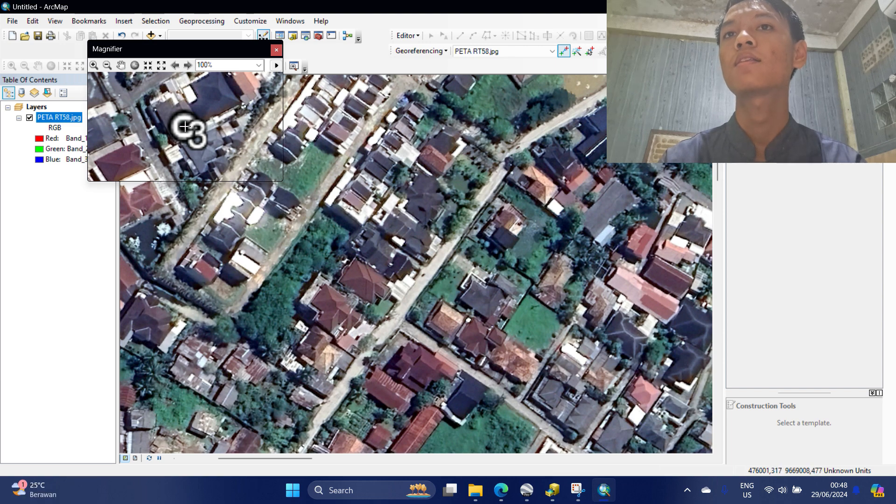
pyautogui.rightClick(346, 139)
pyautogui.click(366, 144)
pyautogui.write('476003.34')
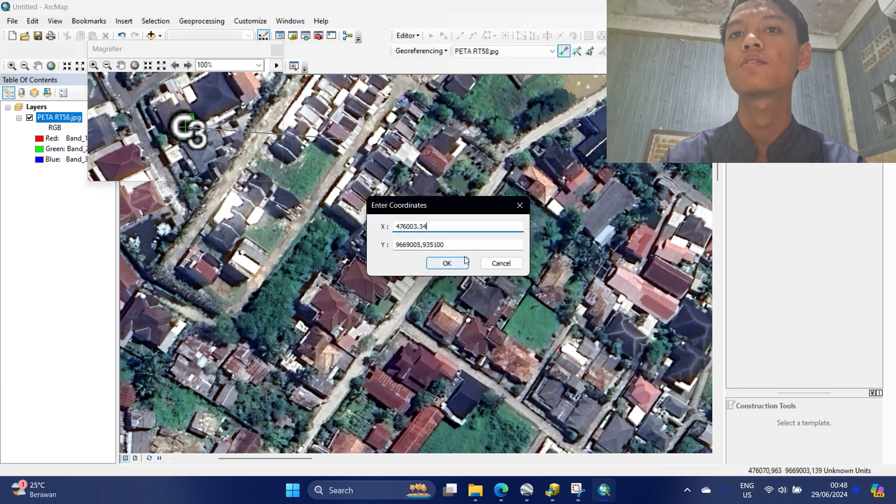
pyautogui.press('Tab')
pyautogui.press('BackSpace')
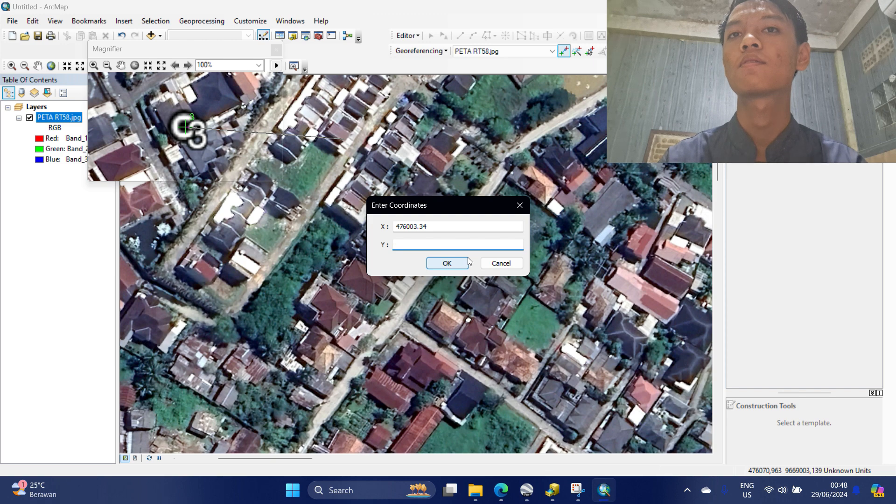
pyautogui.write('9669003.27')
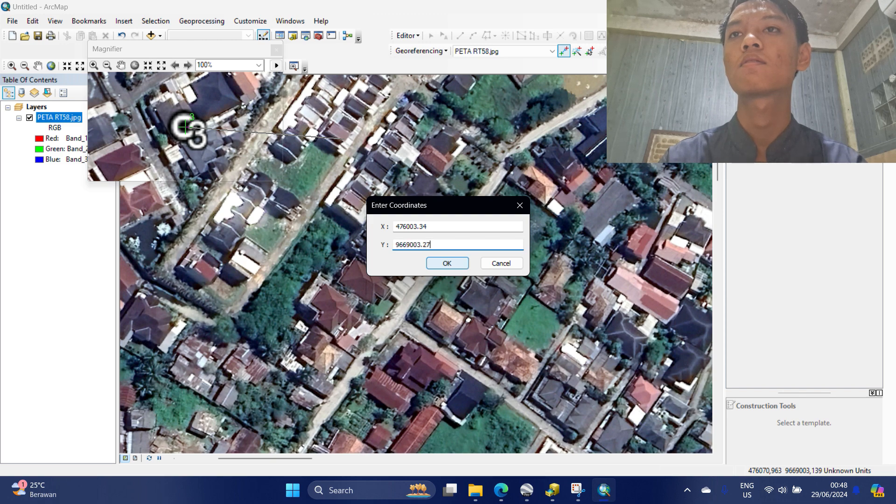
# Confirm C3's coordinates and zoom in on the next corner building.
pyautogui.click(459, 264)
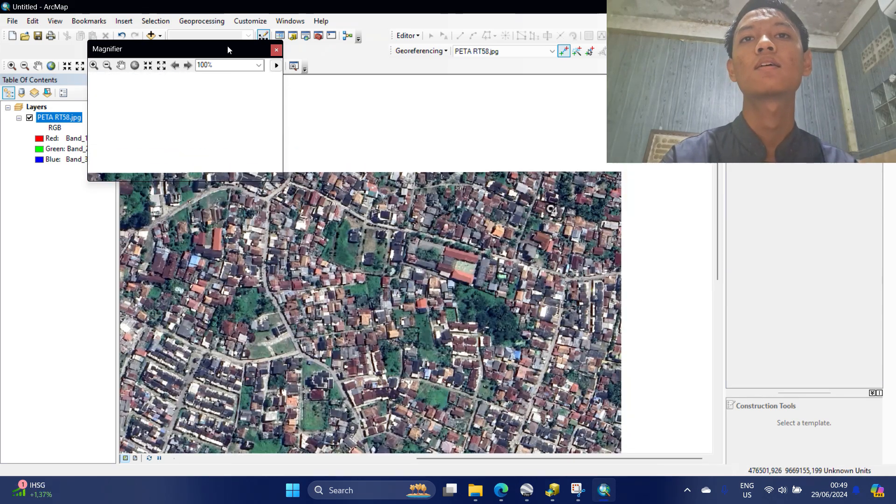
pyautogui.moveTo(228, 46); pyautogui.dragTo(598, 143)
pyautogui.scroll(4, 577, 273)
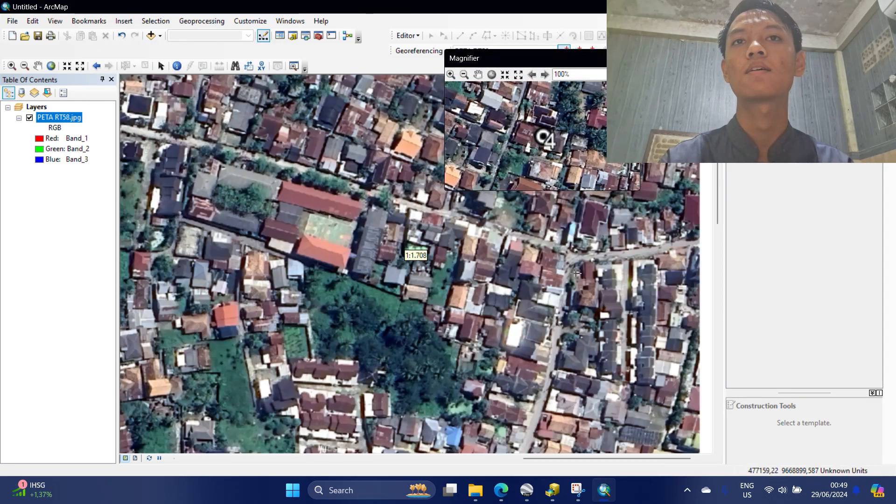
pyautogui.moveTo(577, 273); pyautogui.dragTo(591, 357)
pyautogui.moveTo(589, 62); pyautogui.dragTo(571, 70)
pyautogui.scroll(1, 574, 259)
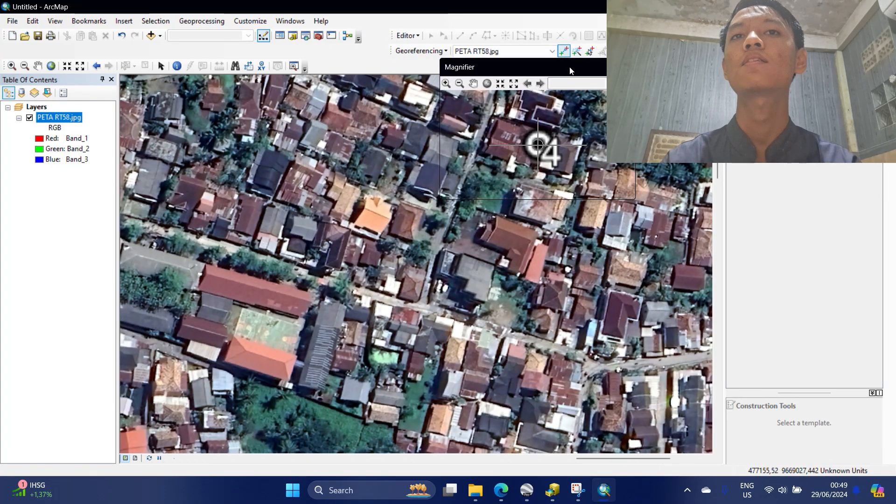
# Pin control point C4 and link it to X 477137.06, Y 9669003.27.
pyautogui.click(539, 145)
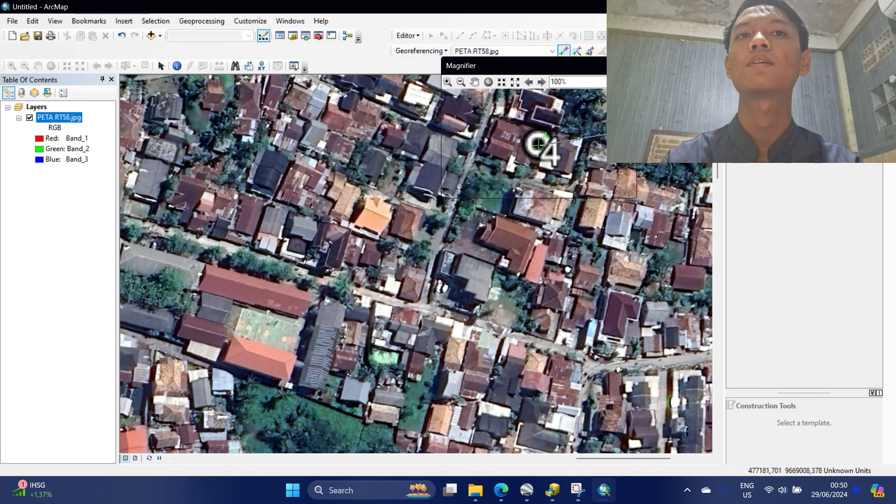
pyautogui.rightClick(653, 135)
pyautogui.click(653, 144)
pyautogui.press('BackSpace')
pyautogui.write('477')
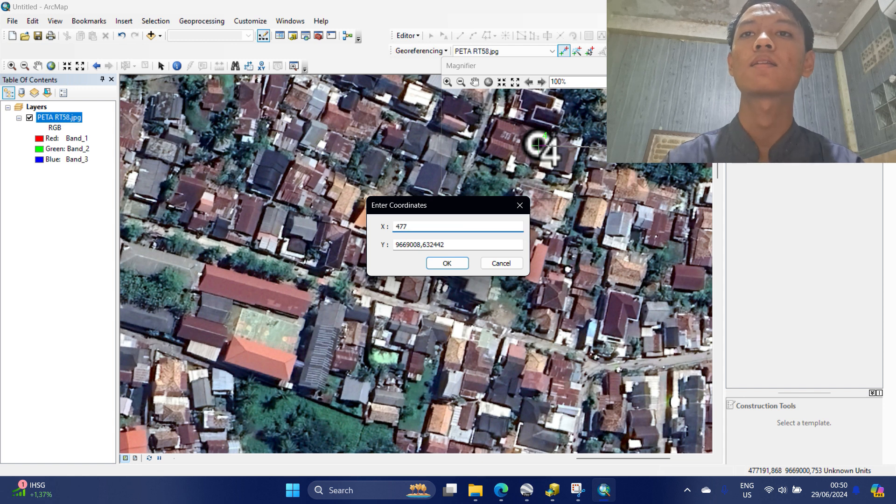
pyautogui.write('137.06')
pyautogui.doubleClick(489, 244)
pyautogui.press('BackSpace')
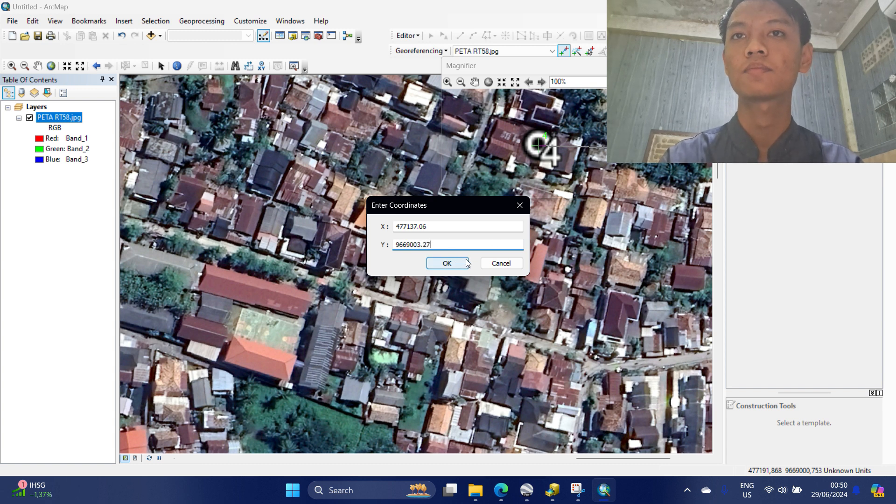
pyautogui.click(447, 263)
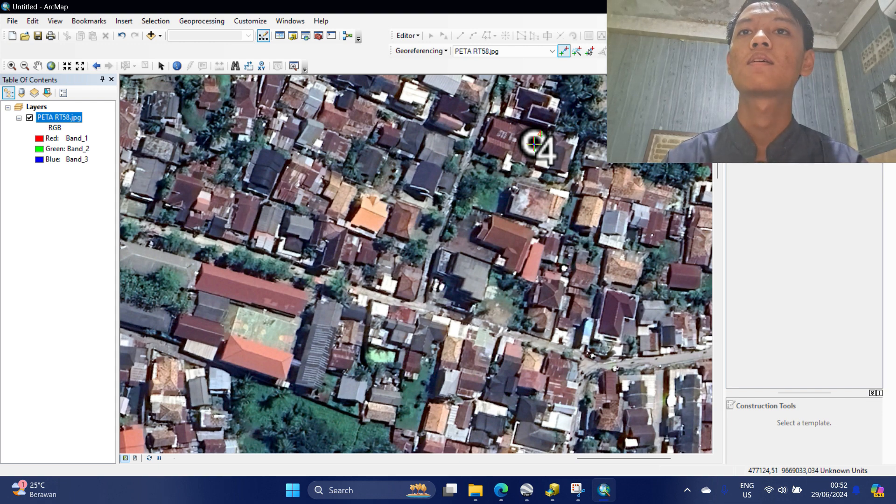
# In the Link table, switch the transformation to Adjust, cutting total RMS error to 0.295069.
pyautogui.click(615, 51)
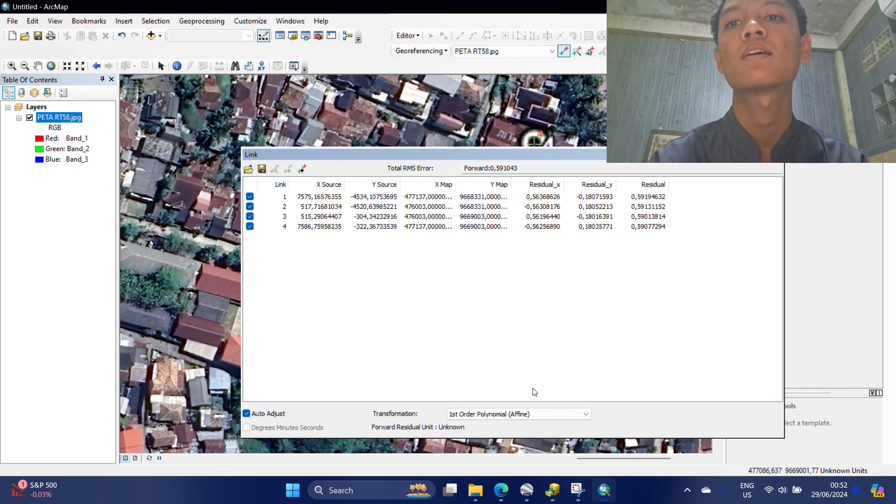
pyautogui.click(548, 413)
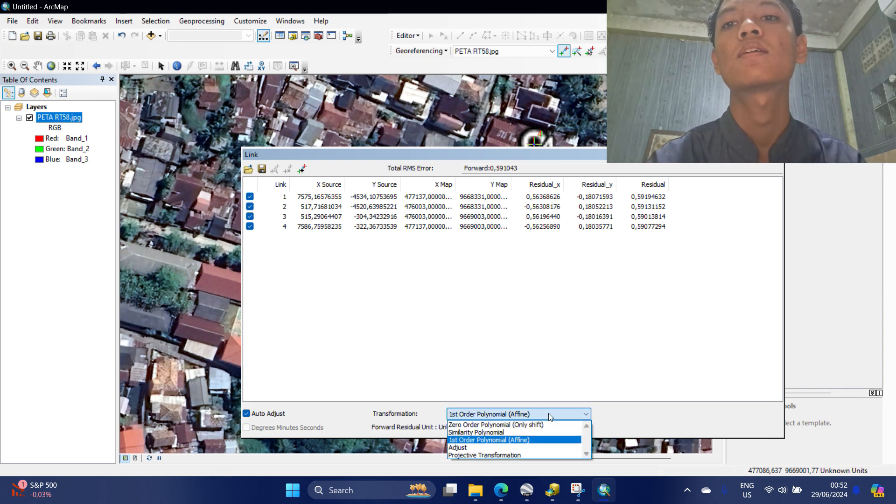
pyautogui.click(537, 450)
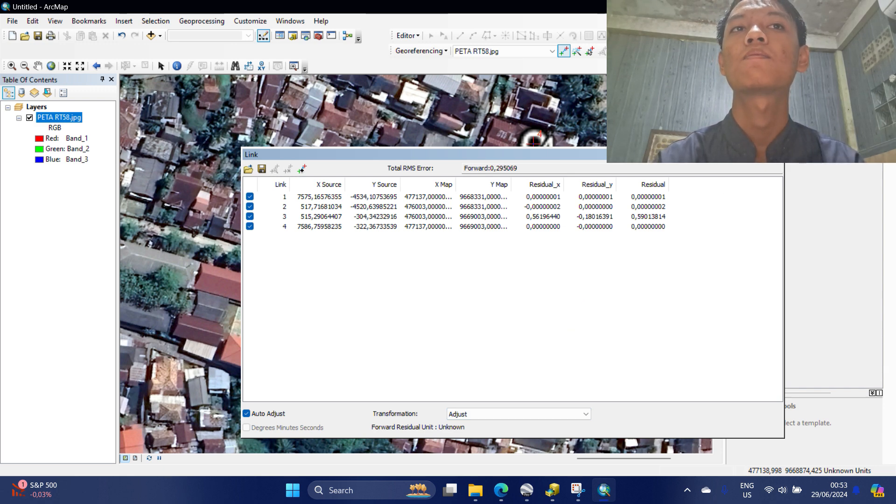
pyautogui.click(778, 154)
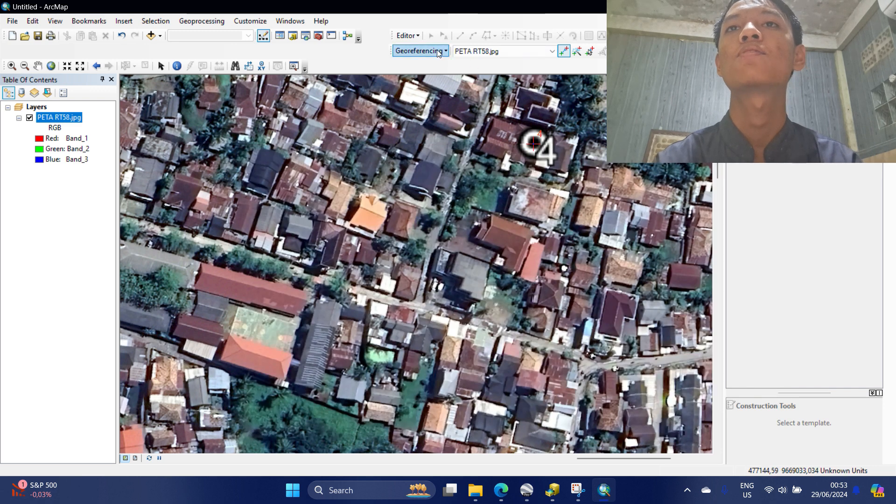
# Run Update Georeferencing to write the warp into PETA RT58.jpg, then check the full image.
pyautogui.click(438, 52)
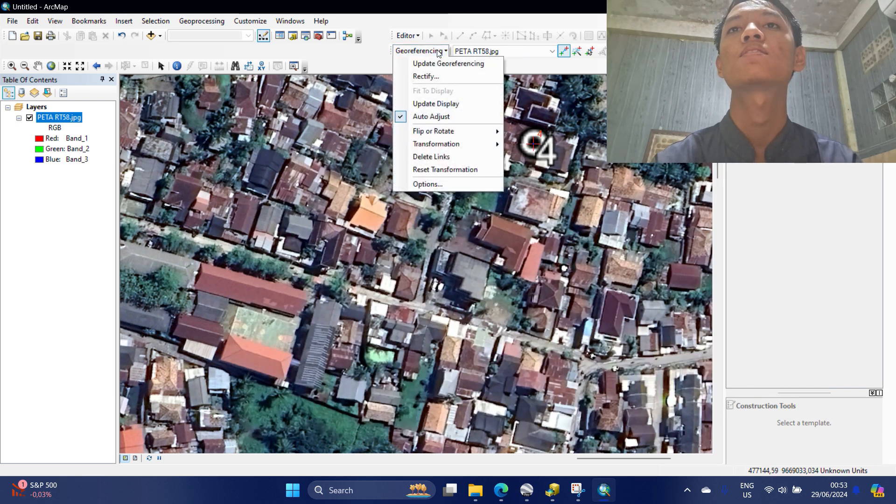
pyautogui.click(459, 64)
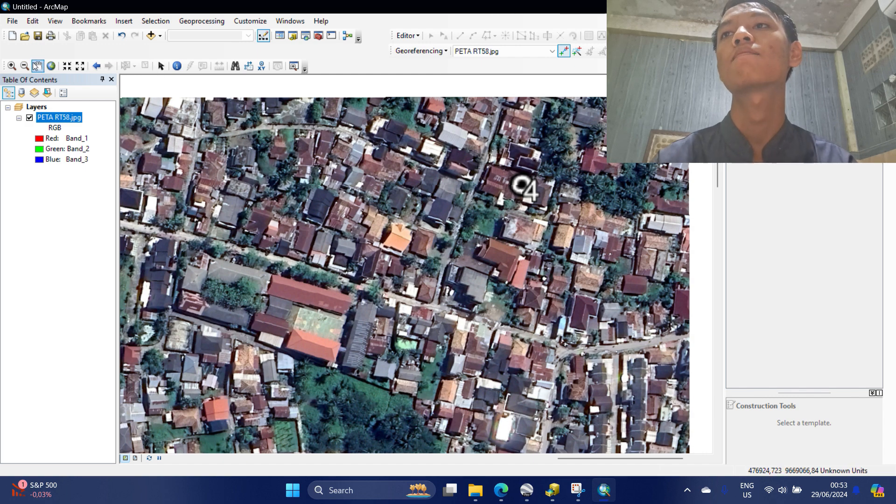
pyautogui.click(40, 66)
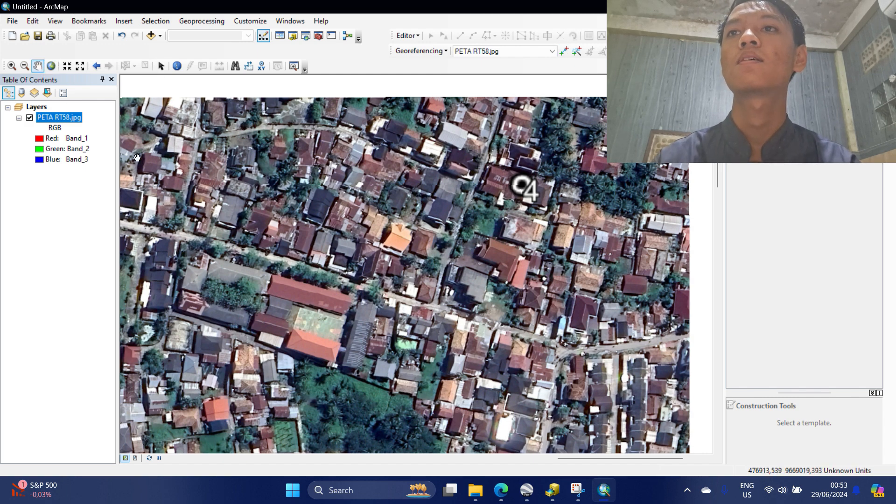
pyautogui.scroll(-3, 373, 233)
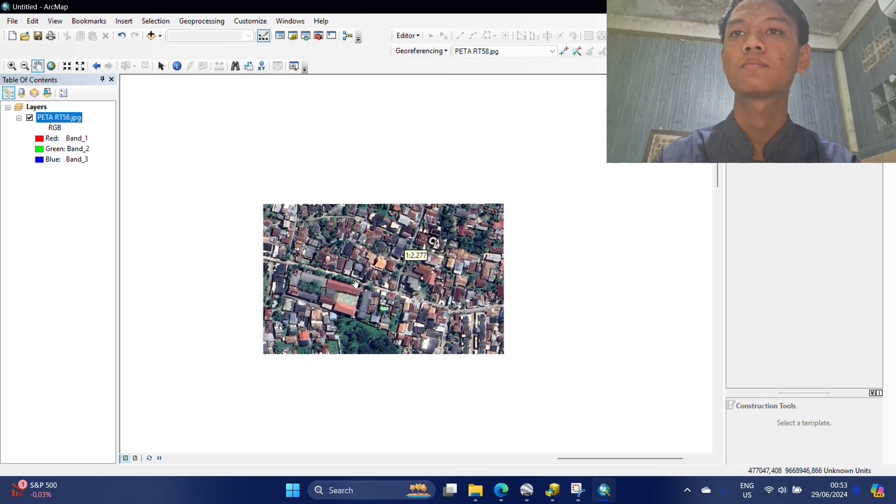
pyautogui.scroll(2, 443, 149)
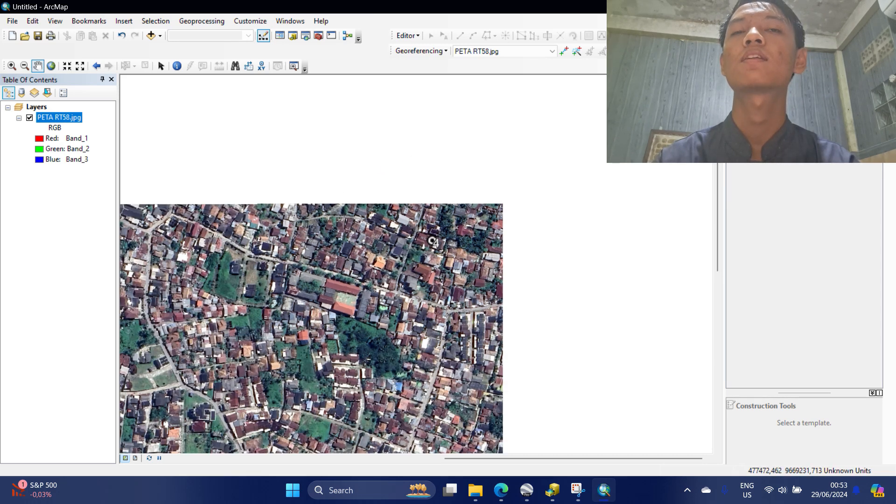
pyautogui.click(627, 51)
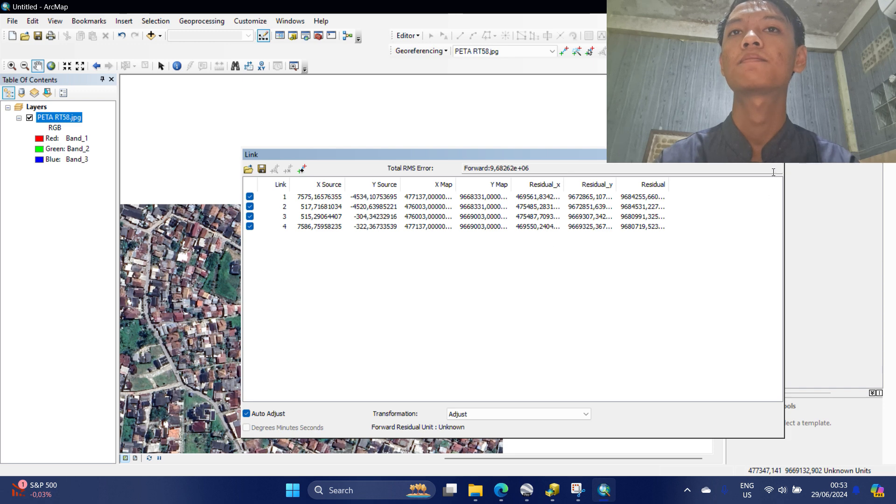
pyautogui.click(776, 155)
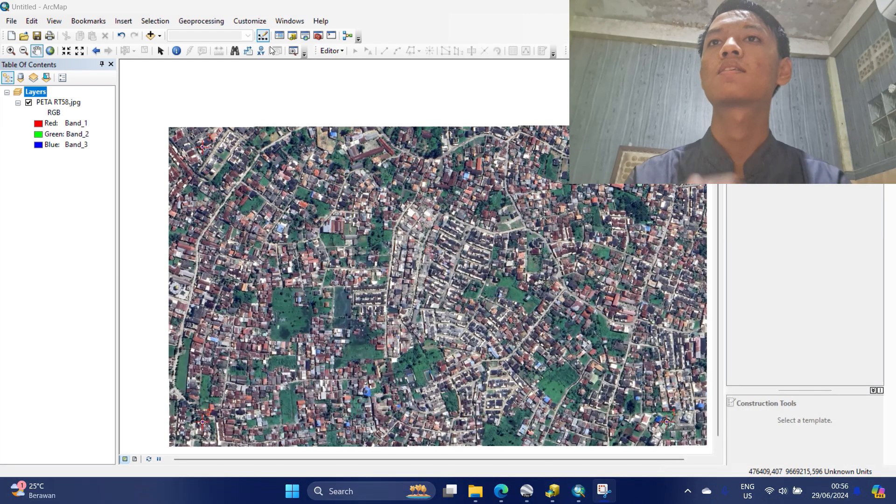
# Add the BATAS PERUMAHAN.shp shapefile to the map.
pyautogui.click(159, 36)
pyautogui.click(187, 49)
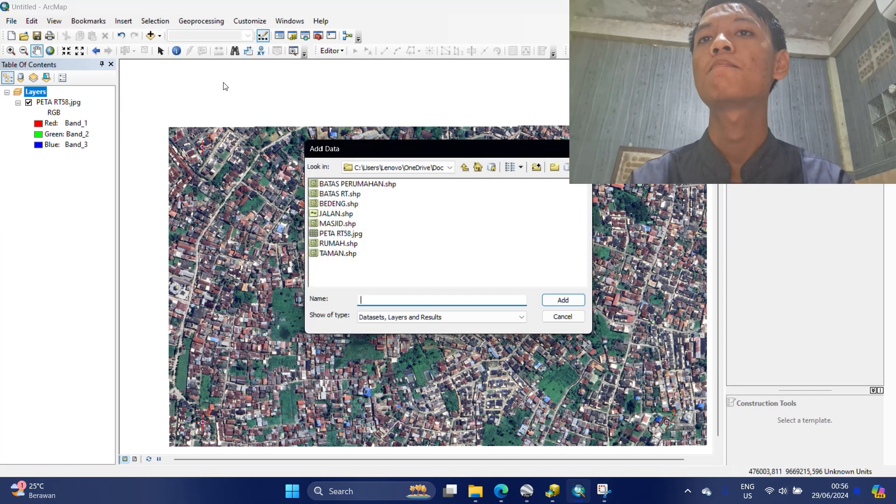
pyautogui.click(333, 184)
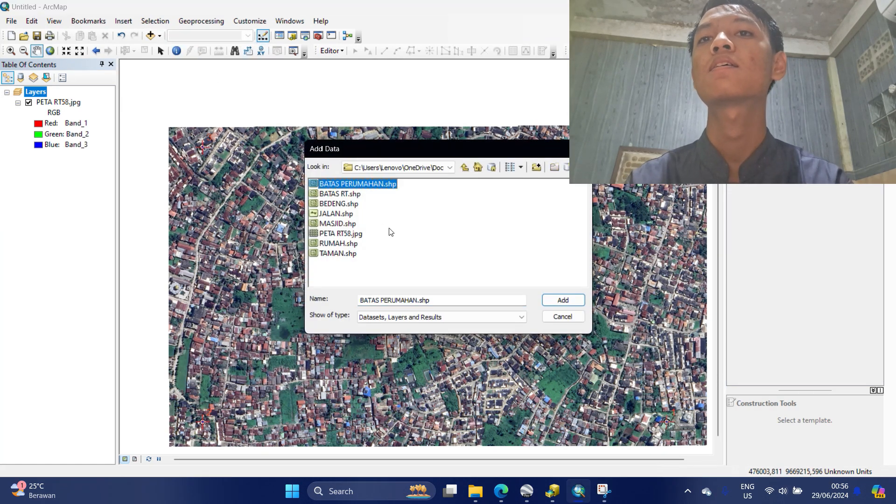
pyautogui.click(563, 301)
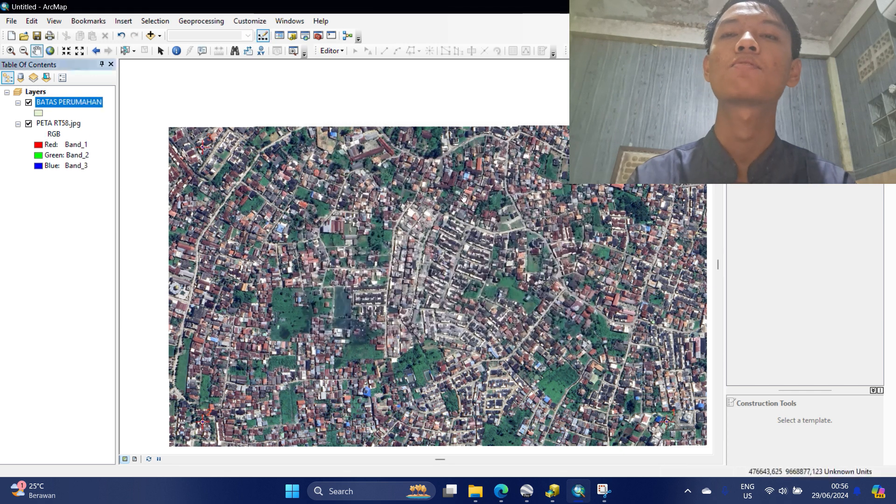
# Start editing despite the spatial-reference warning and pick the BATAS PERUMAHAN polygon template.
pyautogui.click(328, 51)
pyautogui.click(347, 62)
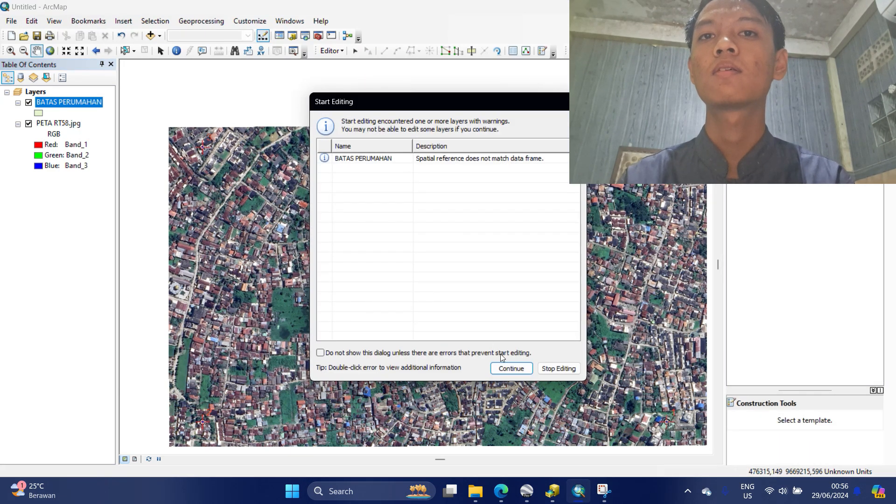
pyautogui.click(511, 369)
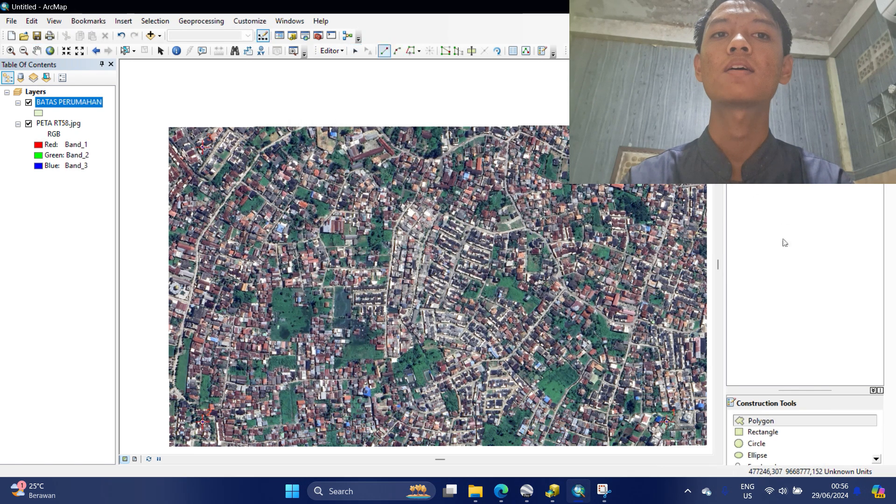
pyautogui.click(756, 423)
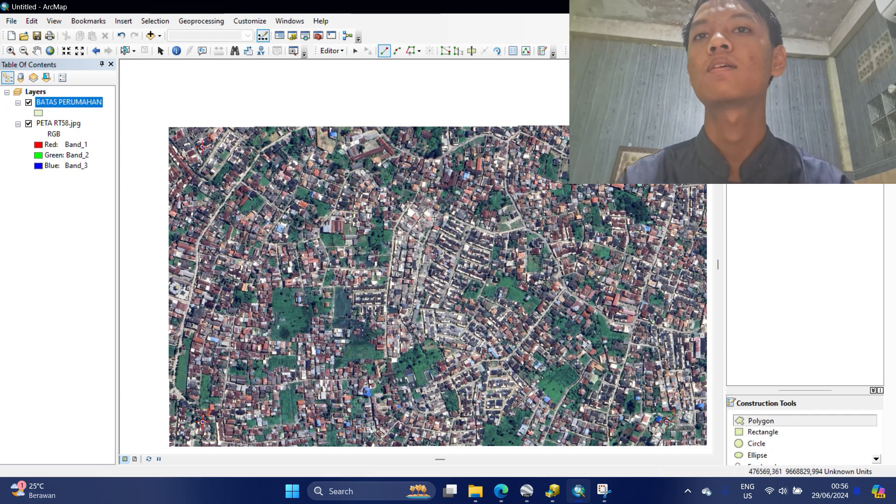
pyautogui.scroll(2, 433, 218)
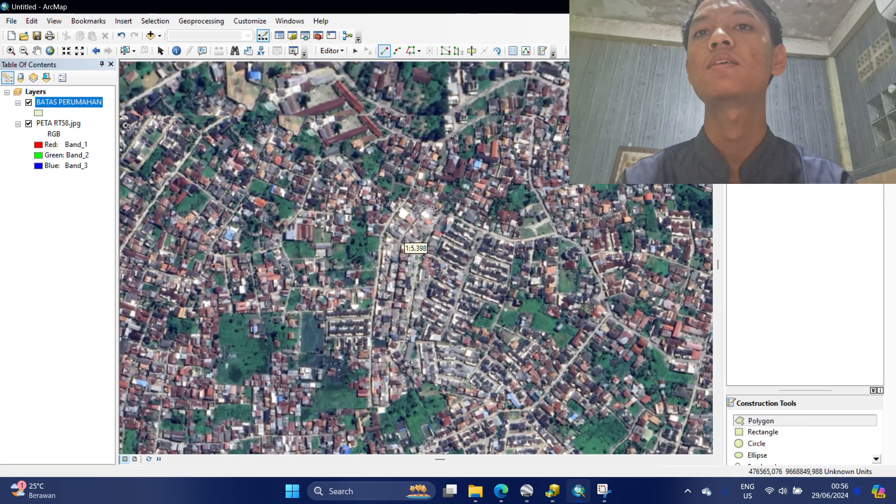
pyautogui.scroll(2, 433, 210)
pyautogui.scroll(2, 443, 213)
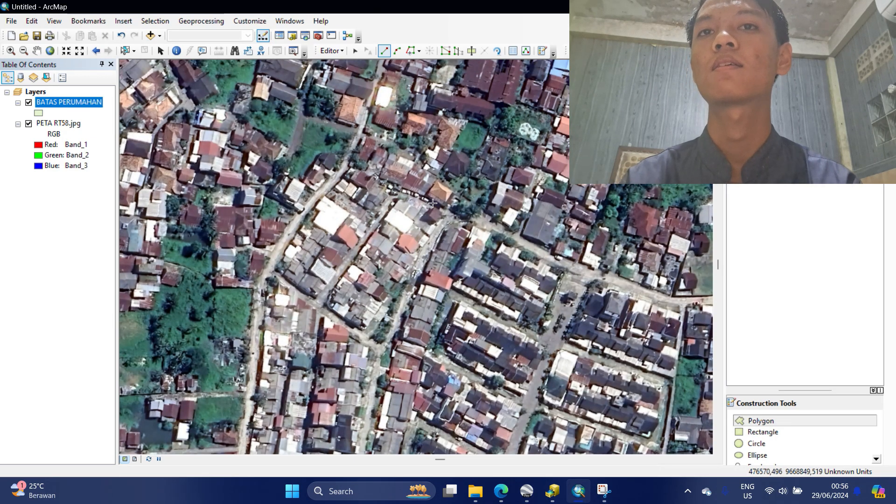
# Zoom in and start a boundary sketch, then cancel the first attempt.
pyautogui.scroll(1, 452, 216)
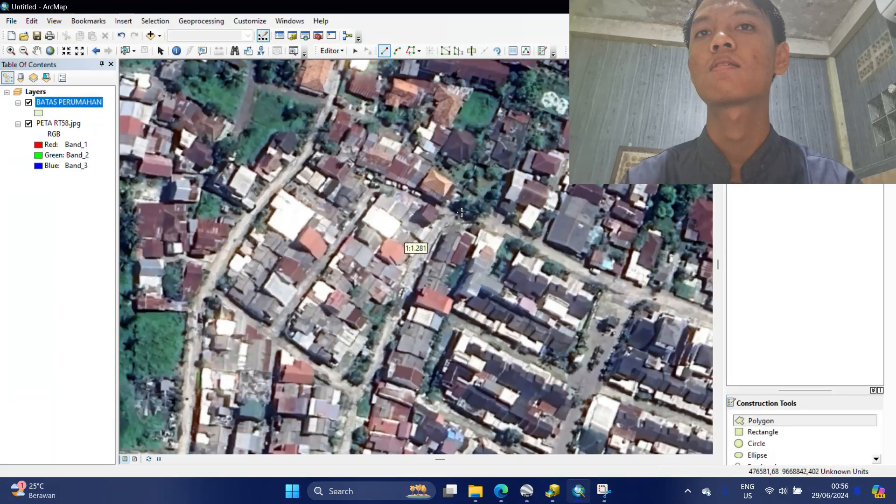
pyautogui.scroll(1, 459, 213)
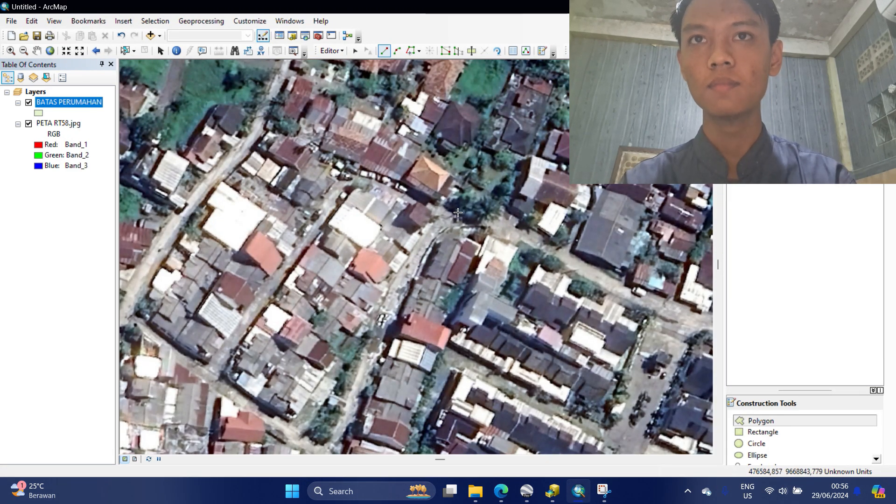
pyautogui.click(498, 221)
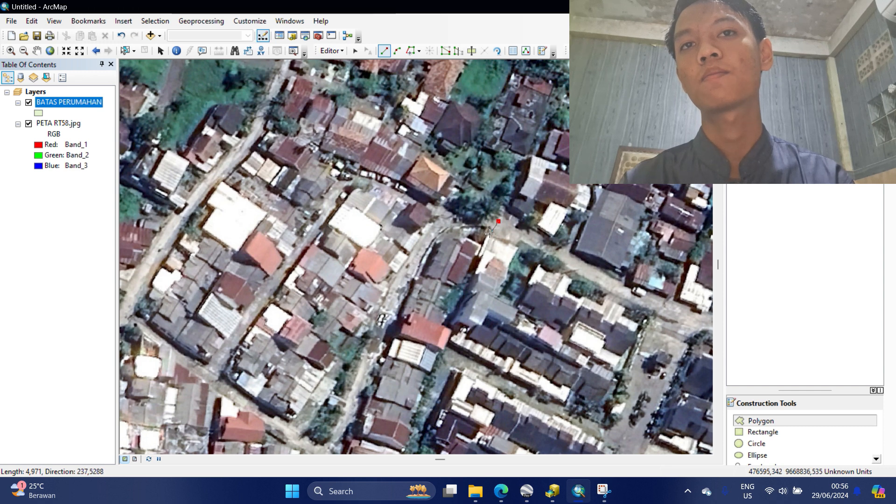
pyautogui.press('Escape')
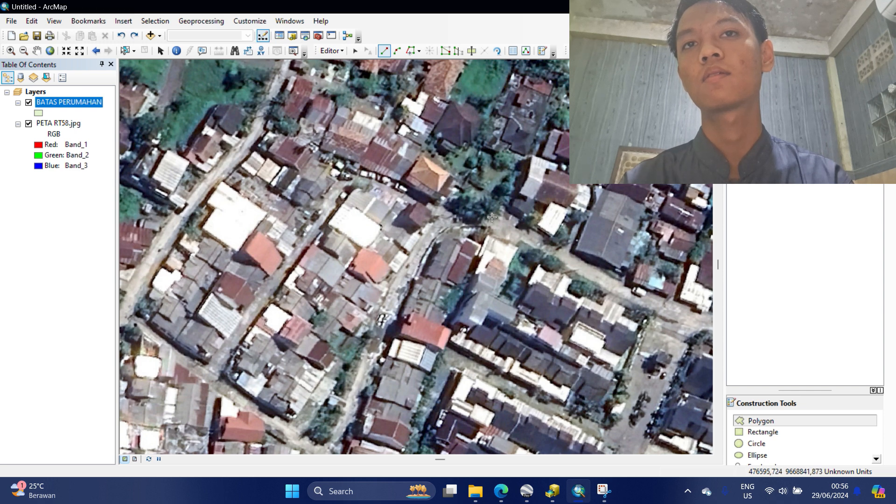
# Place the first boundary corner and add vertices south along the road edge.
pyautogui.click(491, 218)
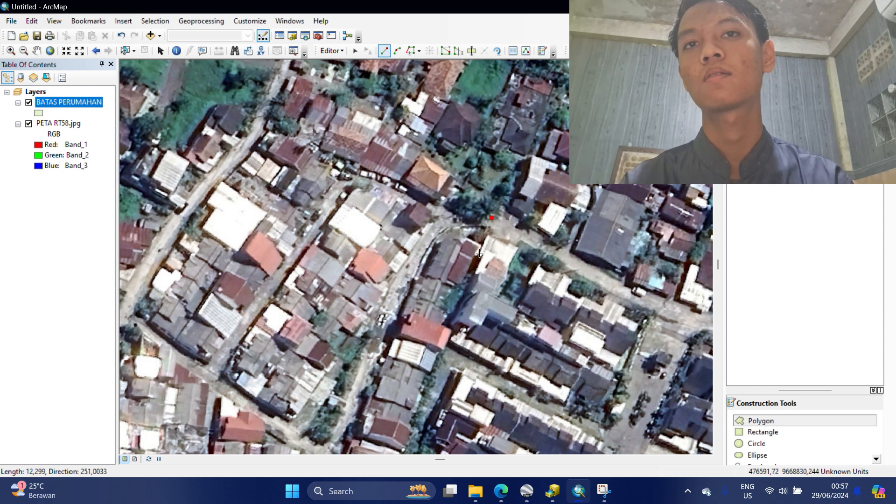
pyautogui.click(480, 253)
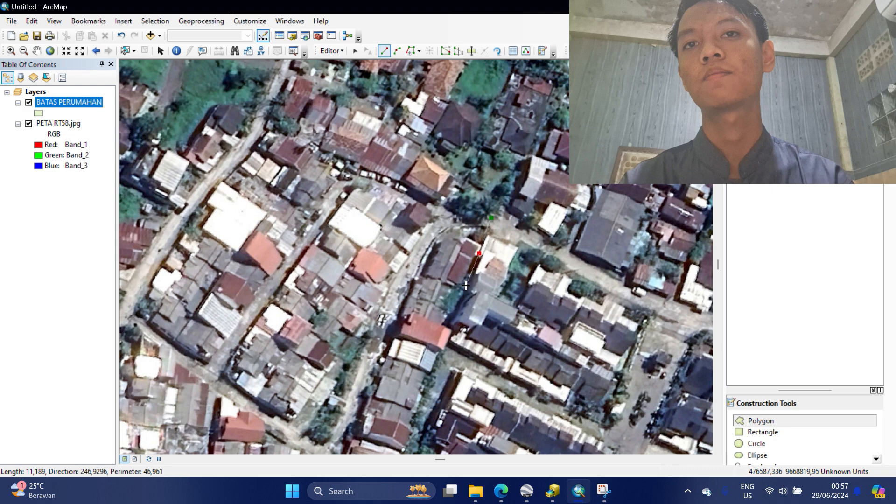
pyautogui.click(453, 315)
pyautogui.press('Down')
pyautogui.press('Down')
pyautogui.press('Down')
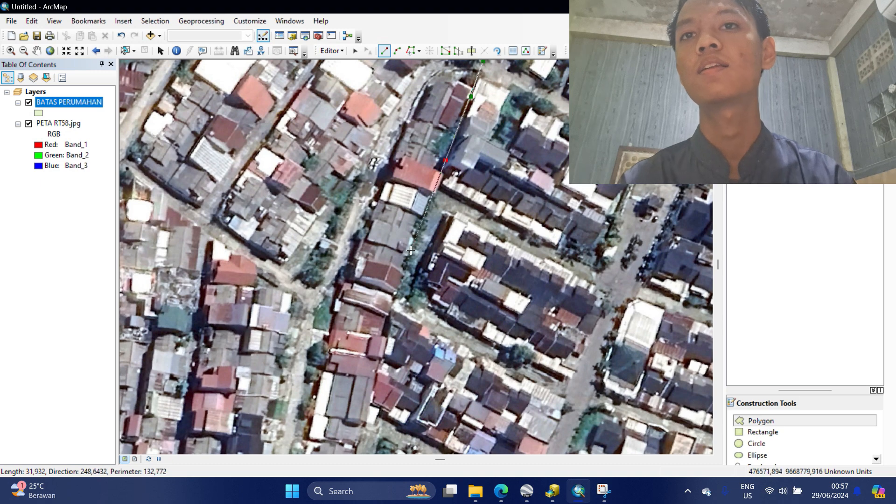
pyautogui.moveTo(423, 258); pyautogui.dragTo(432, 144)
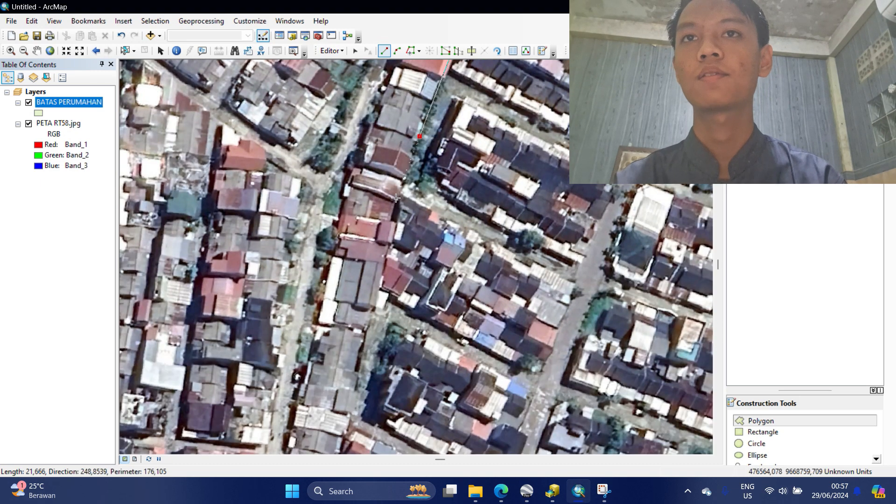
pyautogui.click(397, 200)
pyautogui.click(357, 371)
pyautogui.moveTo(382, 382); pyautogui.dragTo(403, 254)
pyautogui.click(350, 371)
pyautogui.moveTo(377, 405); pyautogui.dragTo(403, 270)
# Continue the boundary vertices down the strip's edge.
pyautogui.click(353, 360)
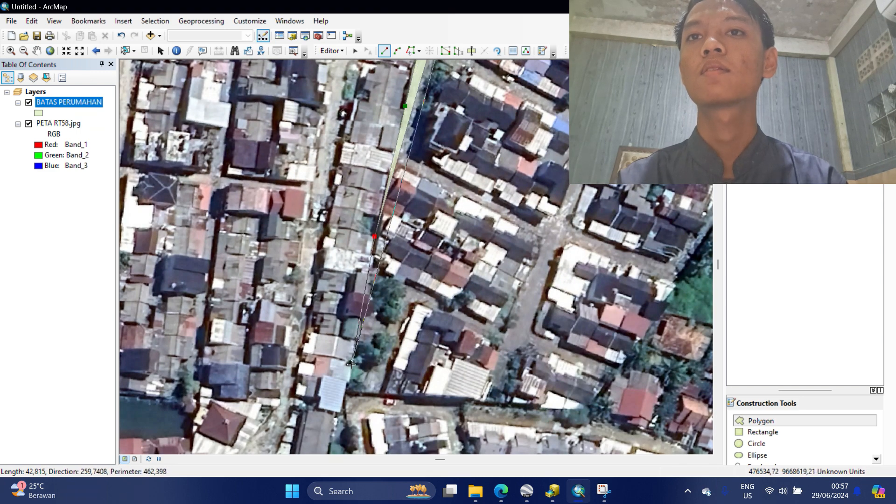
pyautogui.moveTo(335, 414); pyautogui.dragTo(400, 180)
pyautogui.click(399, 182)
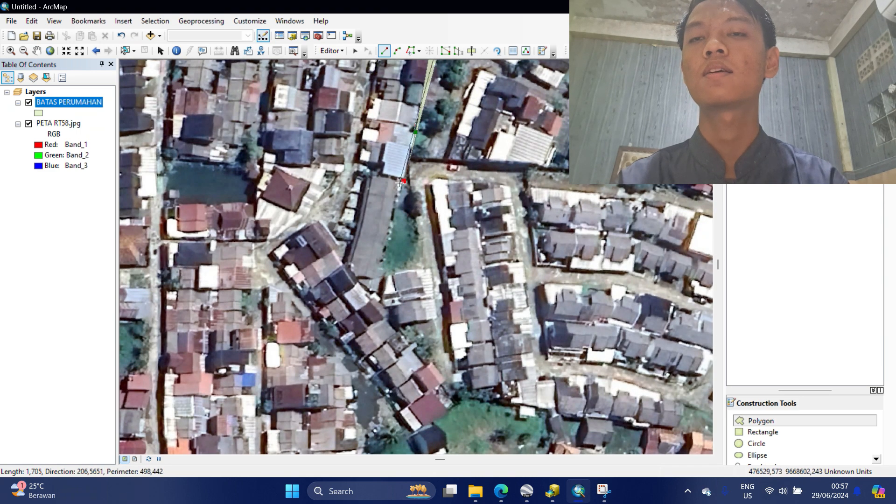
pyautogui.click(378, 272)
pyautogui.click(384, 278)
pyautogui.click(380, 292)
pyautogui.click(382, 298)
pyautogui.click(381, 304)
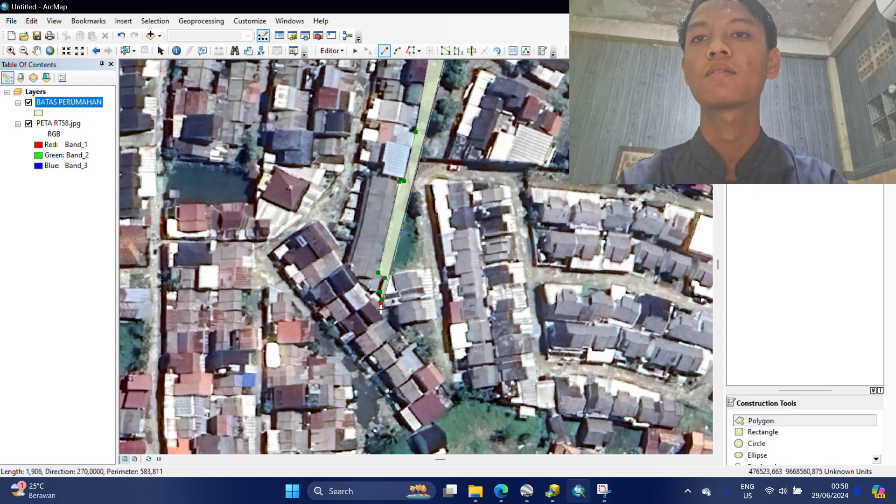
# Trace the boundary around the southern corner and along the southern edge.
pyautogui.click(381, 309)
pyautogui.click(456, 402)
pyautogui.moveTo(456, 402); pyautogui.dragTo(569, 212)
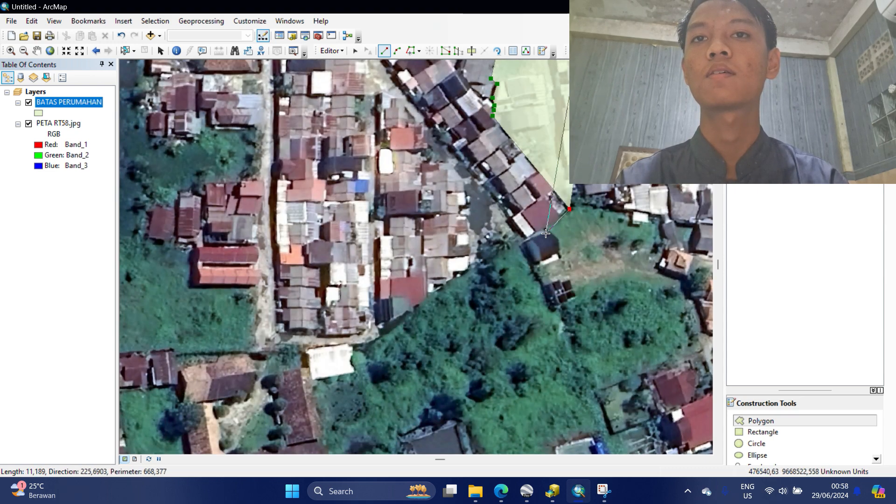
pyautogui.click(438, 289)
pyautogui.click(381, 337)
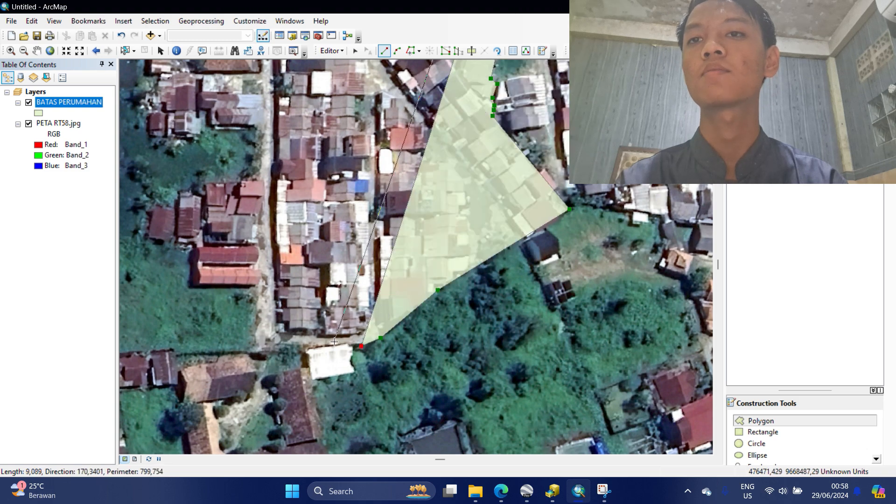
pyautogui.click(363, 342)
pyautogui.click(256, 349)
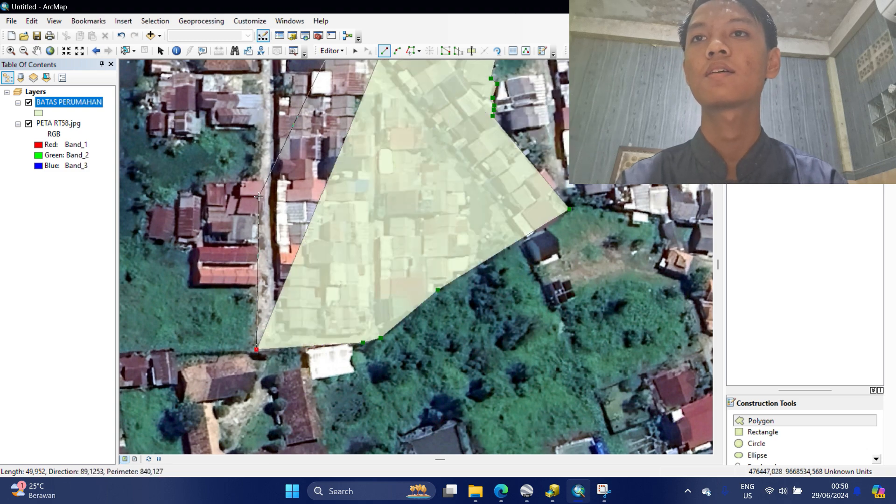
# Trace the boundary north along the western road to the northern corner.
pyautogui.click(259, 172)
pyautogui.moveTo(259, 172); pyautogui.dragTo(294, 376)
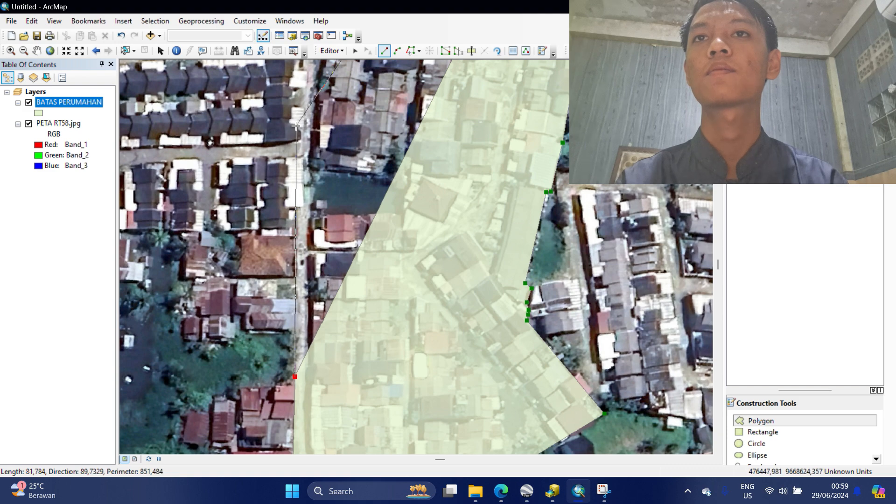
pyautogui.click(300, 127)
pyautogui.moveTo(299, 127); pyautogui.dragTo(291, 442)
pyautogui.click(306, 297)
pyautogui.click(329, 112)
pyautogui.moveTo(330, 112); pyautogui.dragTo(284, 399)
pyautogui.click(304, 186)
pyautogui.moveTo(304, 186); pyautogui.dragTo(188, 446)
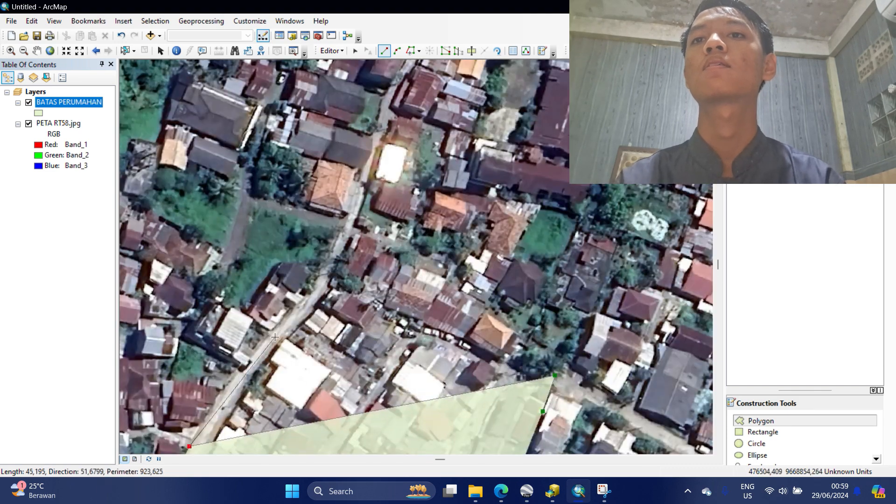
pyautogui.click(252, 354)
pyautogui.click(307, 290)
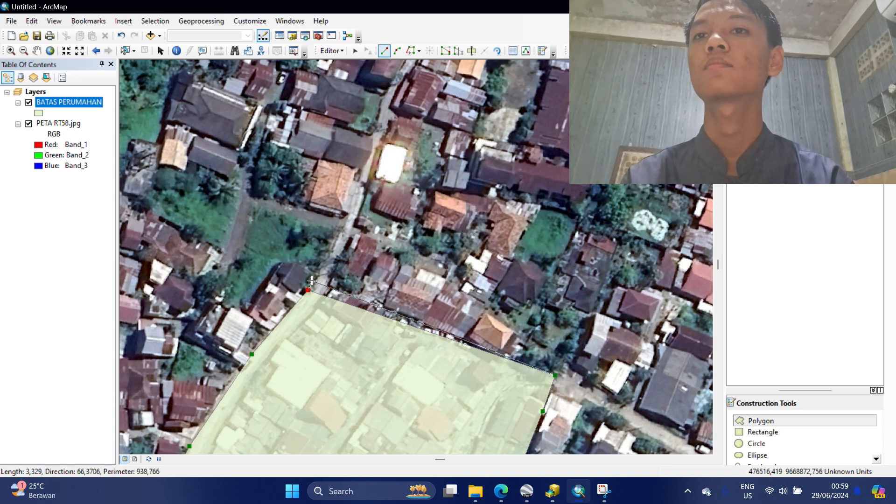
pyautogui.click(312, 280)
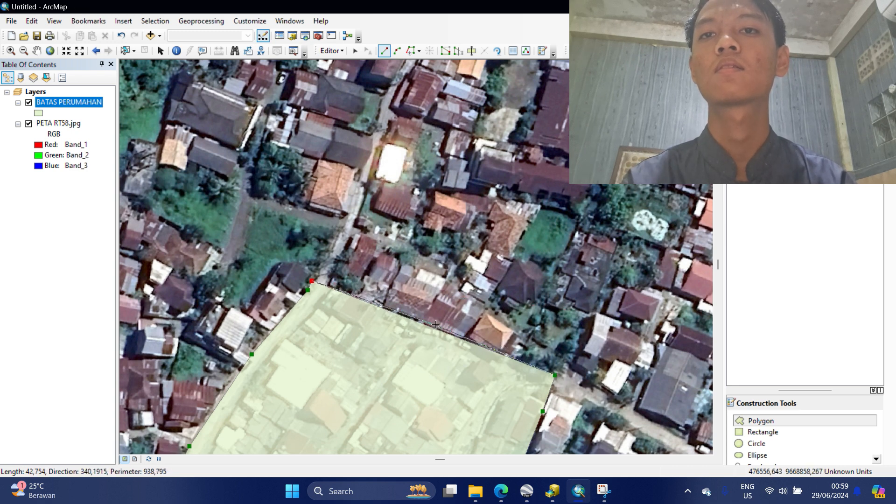
# Add the northeast-edge vertices, finish the polygon and zoom to check it.
pyautogui.click(461, 340)
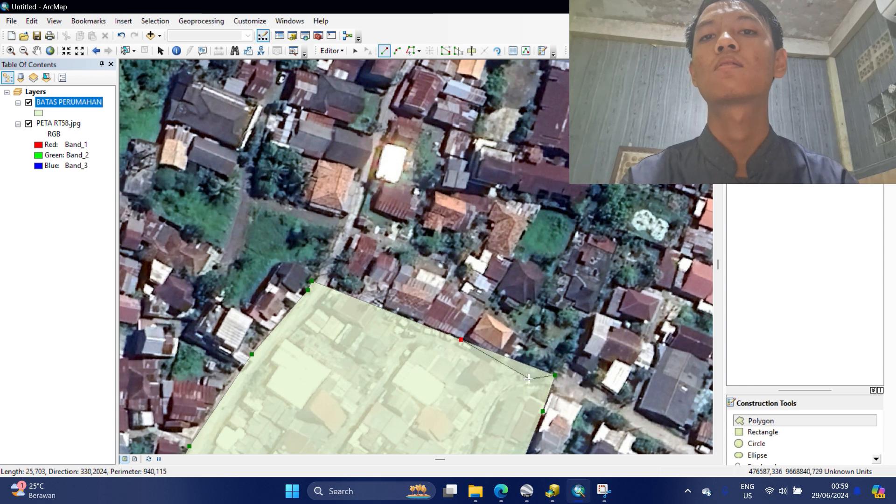
pyautogui.click(509, 362)
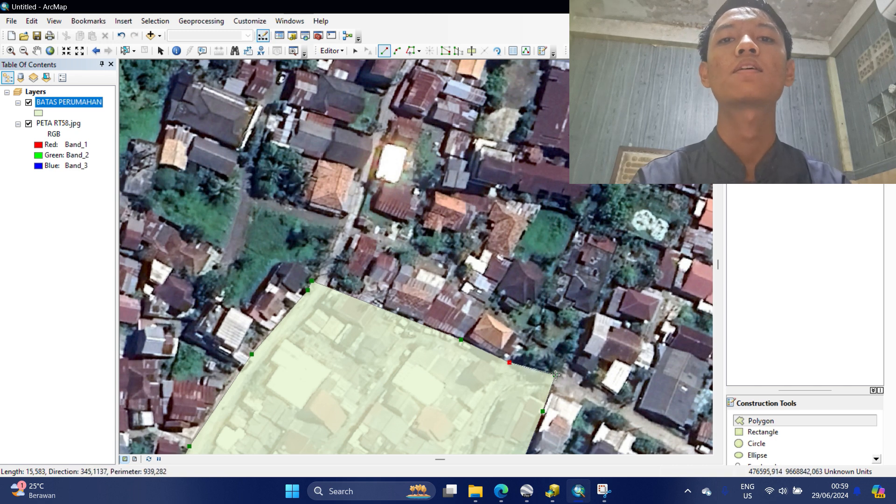
pyautogui.doubleClick(554, 374)
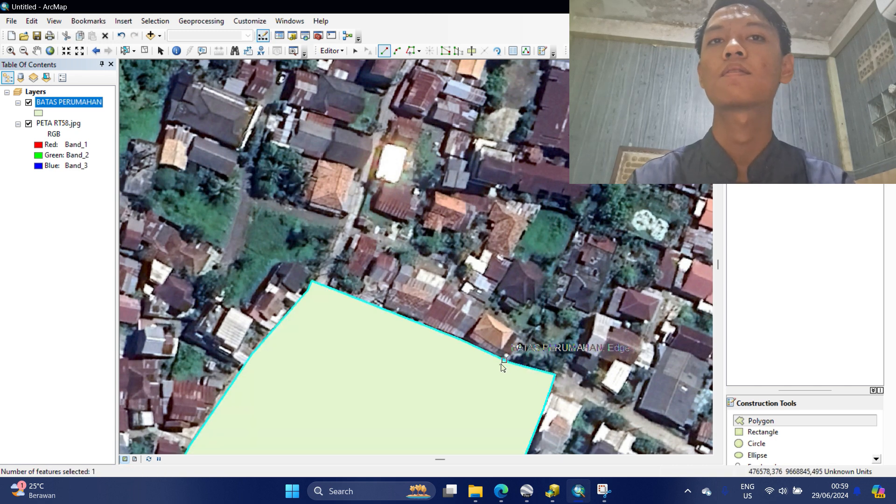
pyautogui.scroll(1, 520, 294)
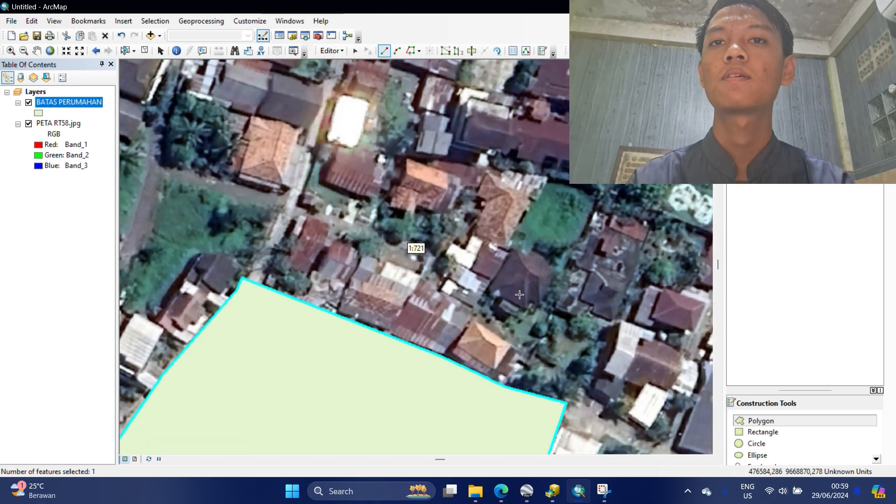
pyautogui.scroll(1, 518, 299)
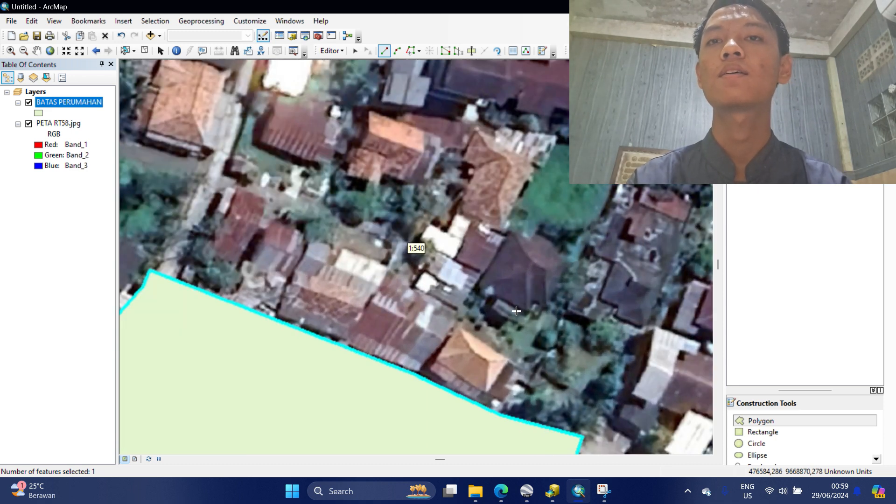
pyautogui.scroll(-1, 516, 310)
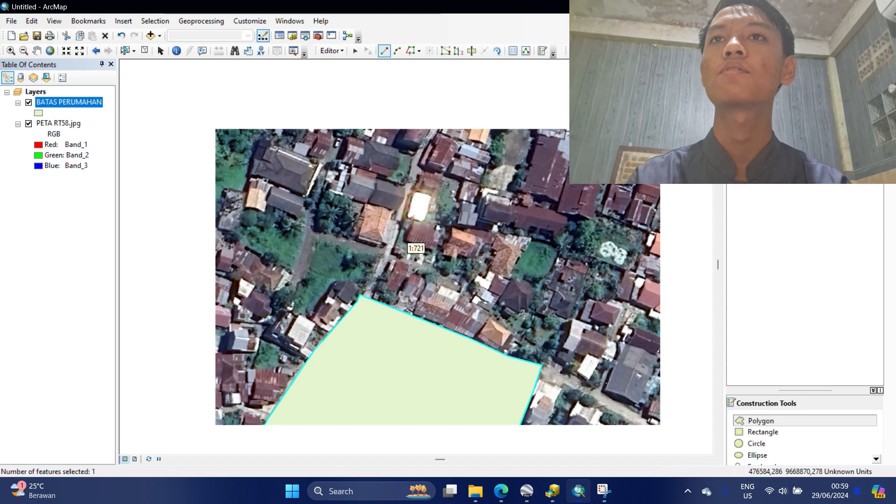
pyautogui.scroll(-3, 518, 318)
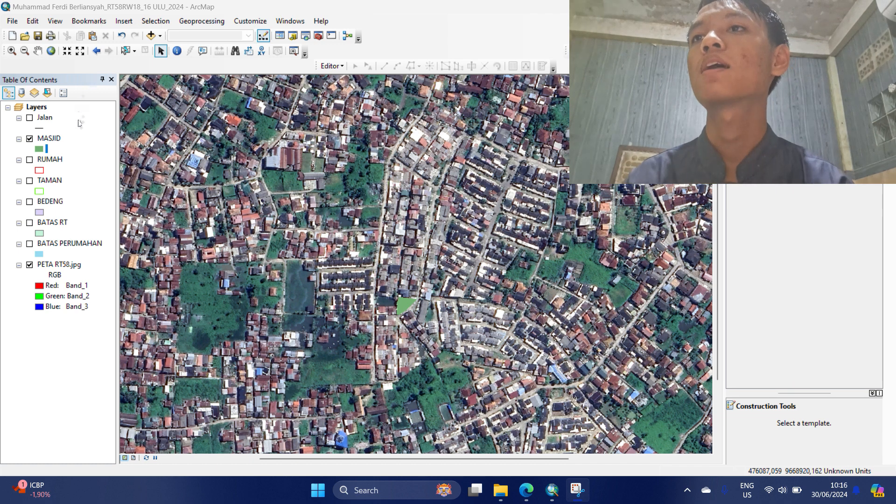
# Open the MASJID attribute table and its Table Options menu.
pyautogui.rightClick(47, 141)
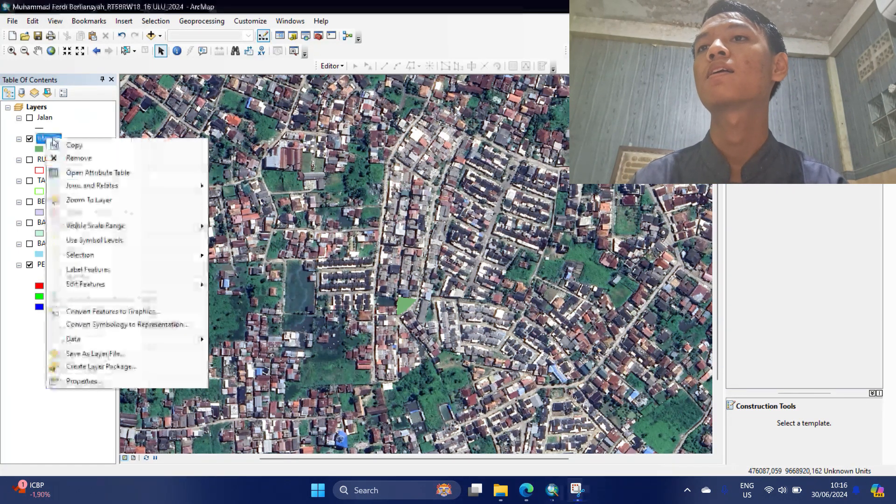
pyautogui.click(81, 175)
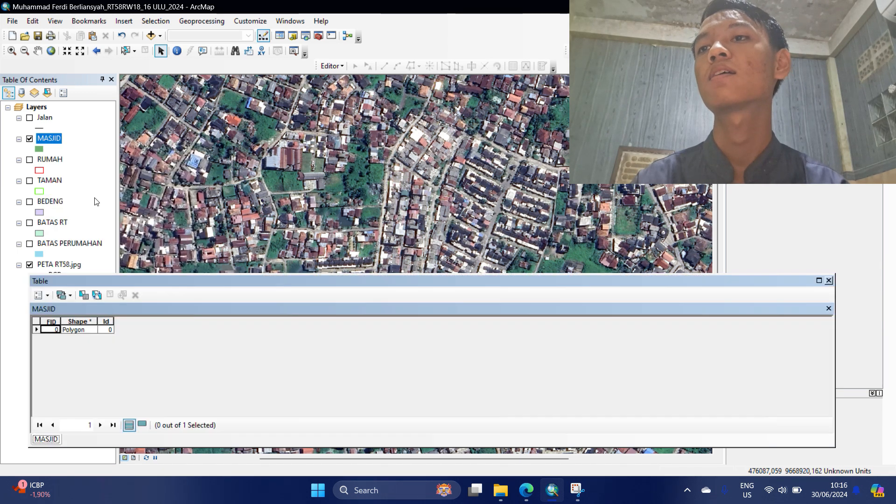
pyautogui.click(45, 296)
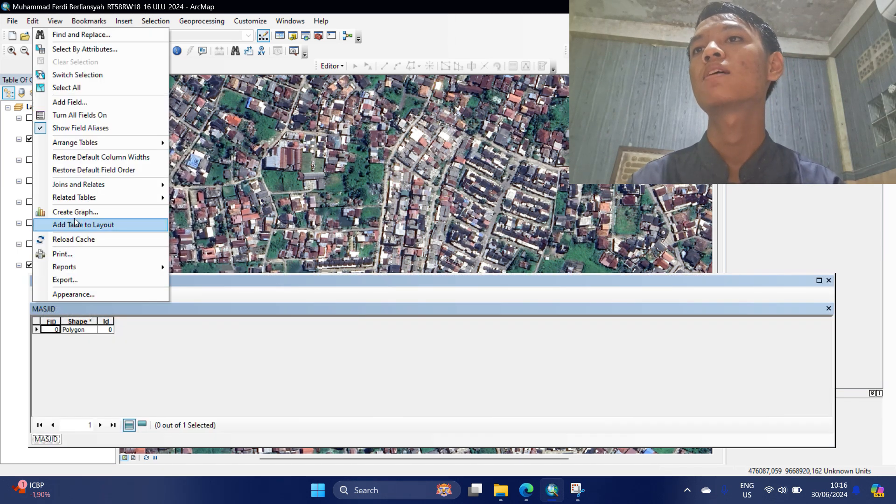
# Add a text field 'Nama Tempat' to MASJID, accepting the rename to Nama_Tempa.
pyautogui.click(76, 104)
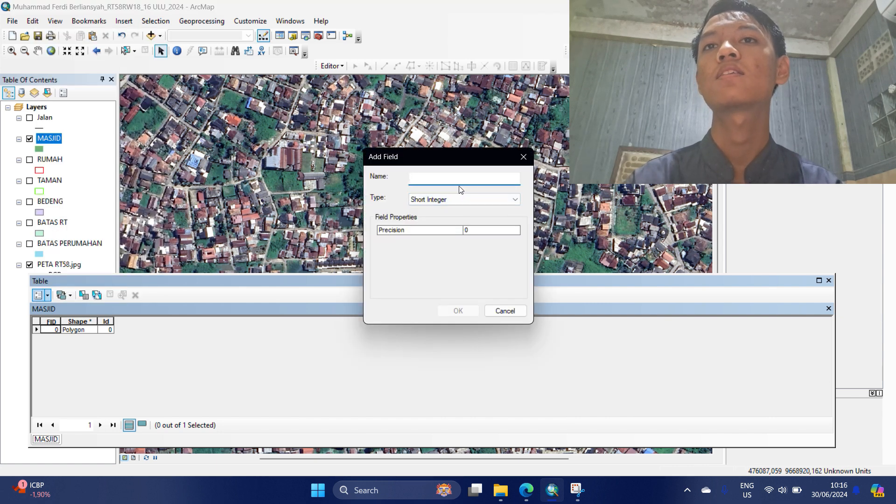
pyautogui.write('a')
pyautogui.press('BackSpace')
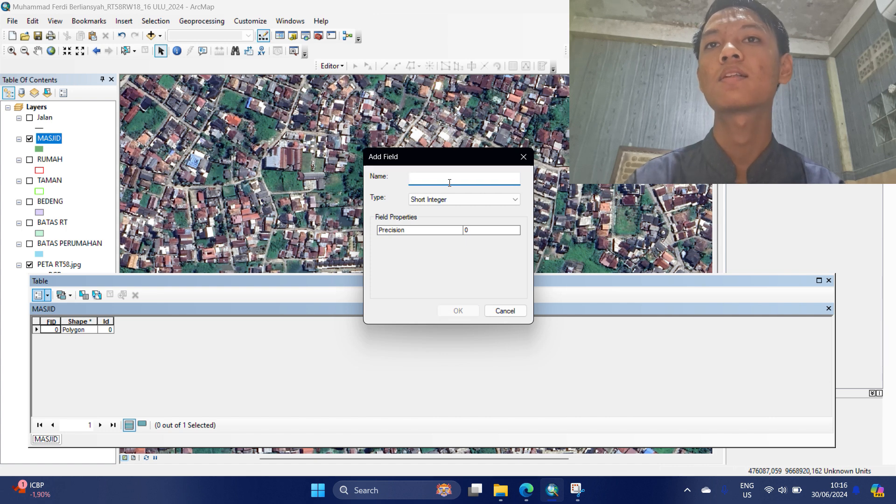
pyautogui.write('Nama Tempat')
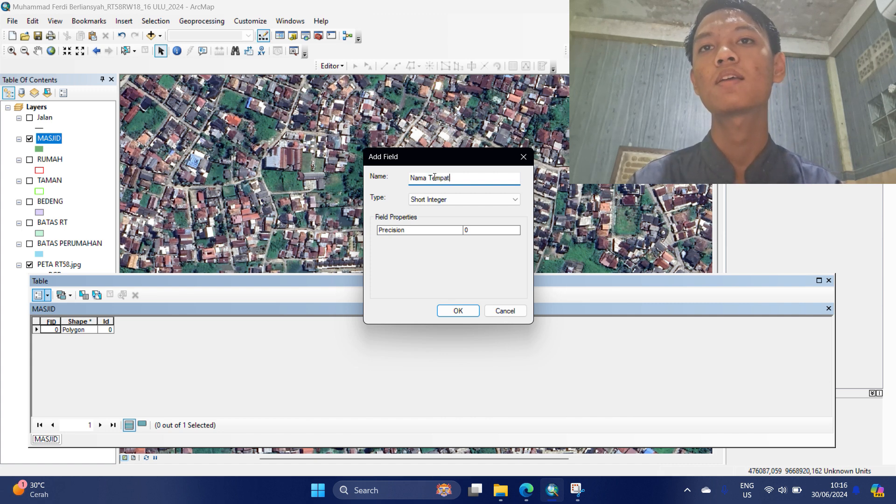
pyautogui.click(471, 201)
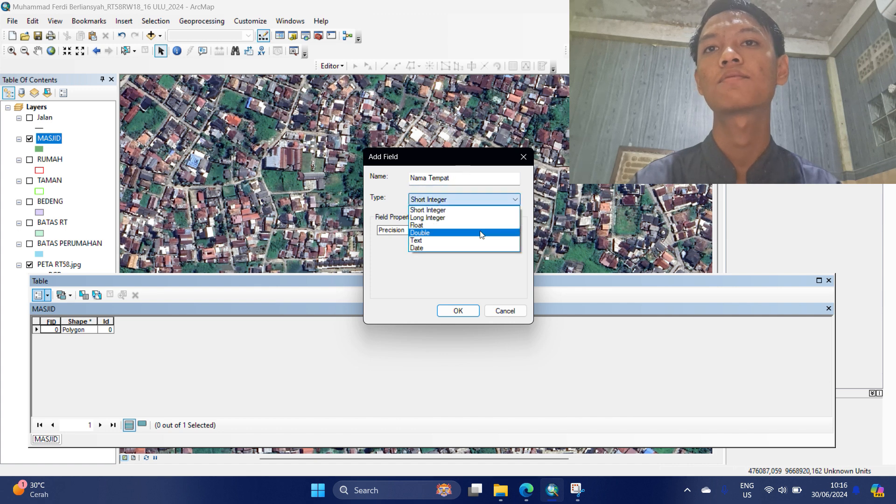
pyautogui.click(482, 246)
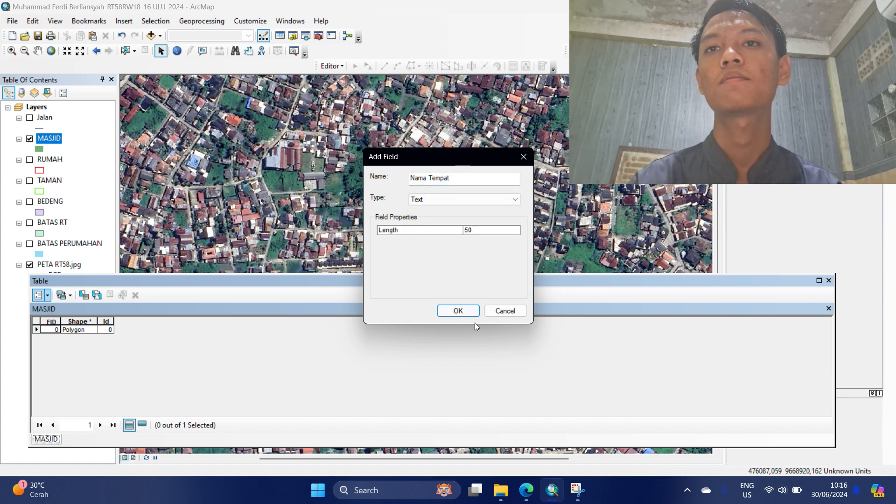
pyautogui.click(460, 312)
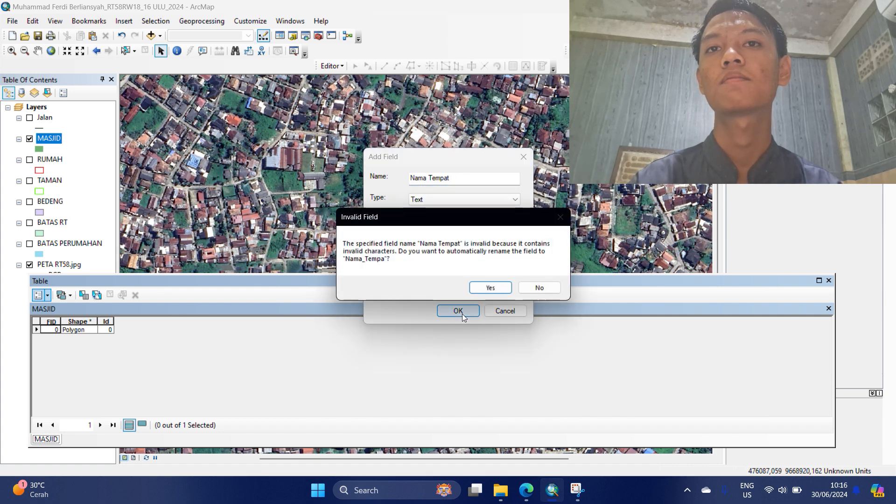
pyautogui.click(493, 286)
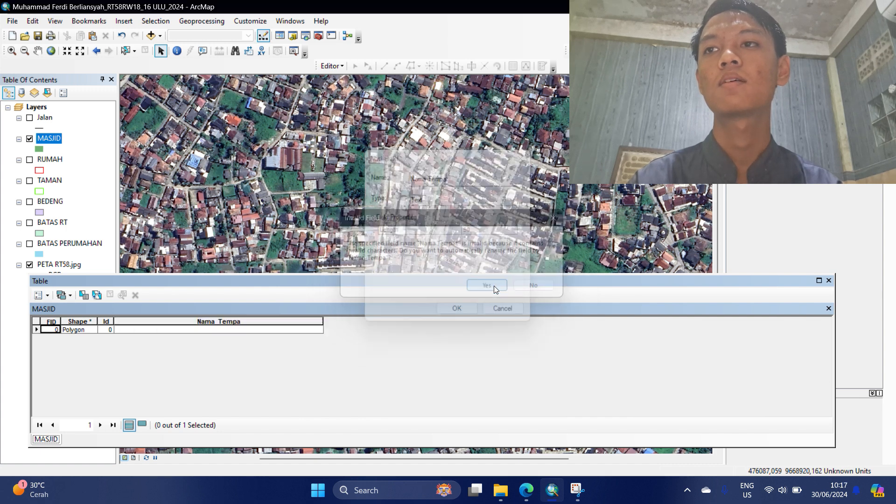
pyautogui.click(47, 295)
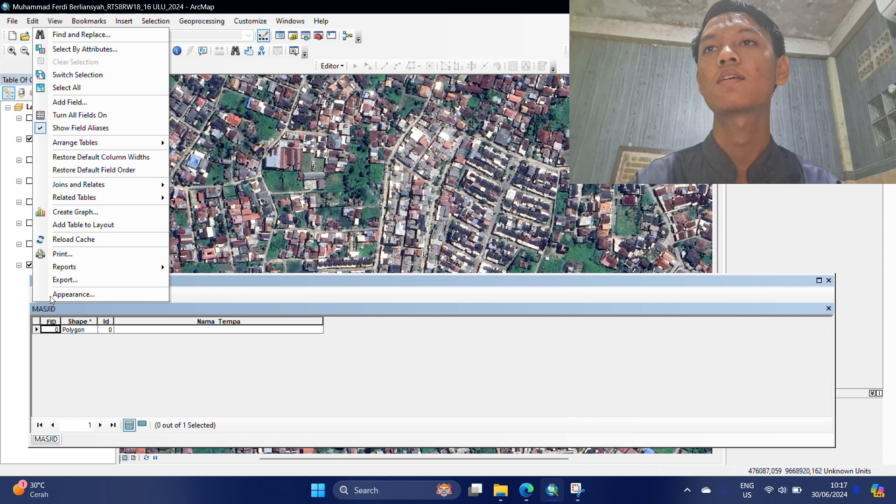
# Add a second text field 'Nama Ketua', accepting its rename to Nama_Ketua.
pyautogui.click(108, 101)
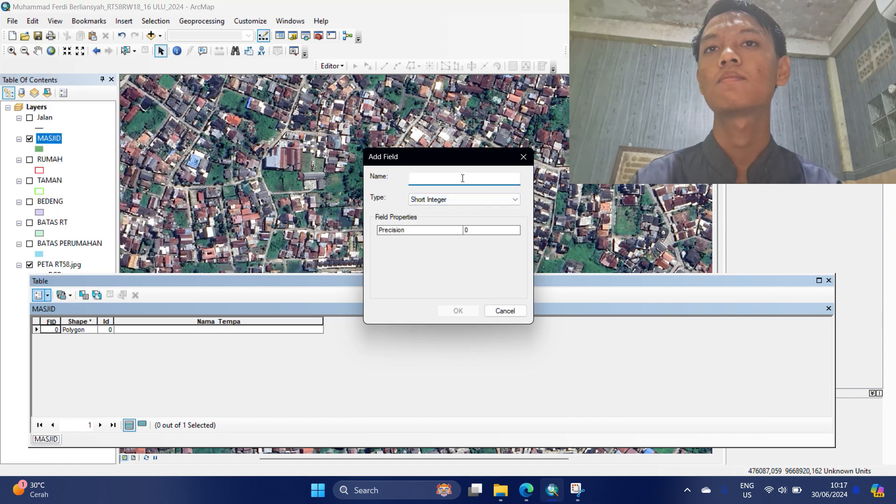
pyautogui.write('Namna')
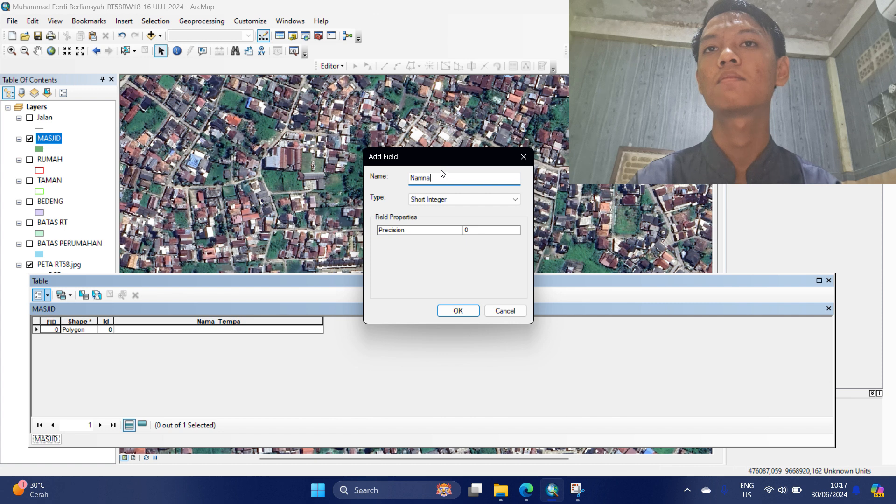
pyautogui.press('BackSpace')
pyautogui.press('BackSpace')
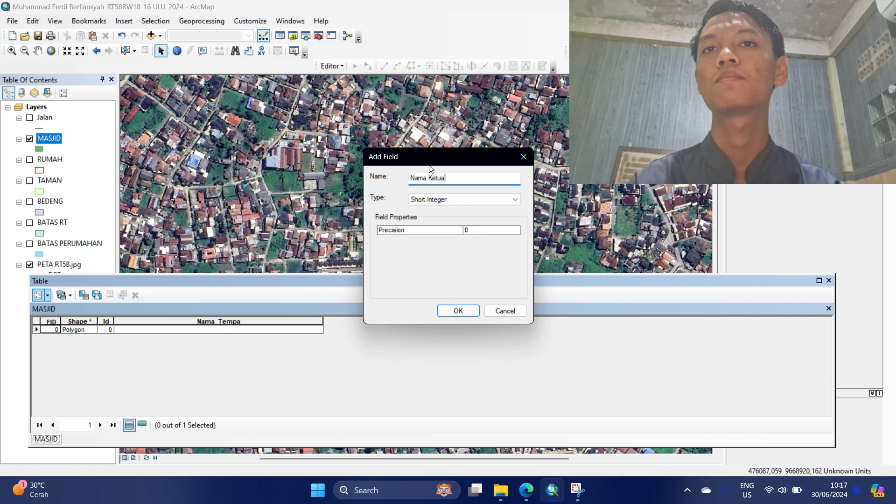
pyautogui.click(469, 204)
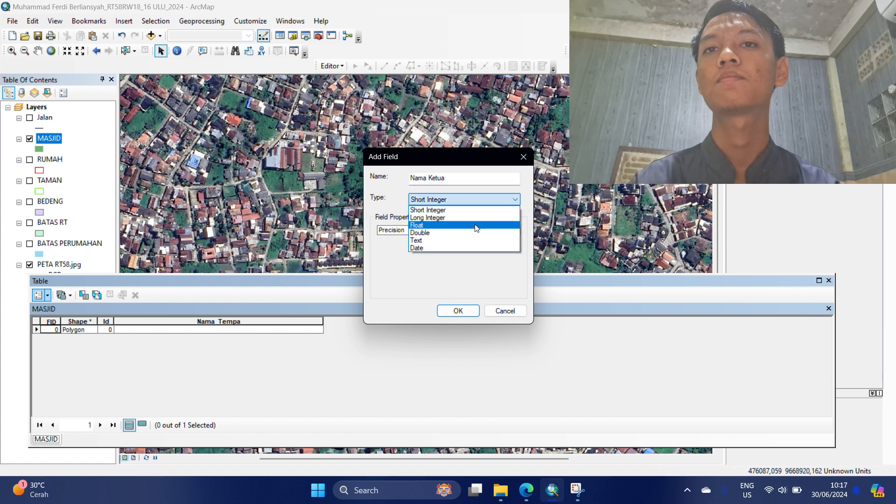
pyautogui.click(460, 240)
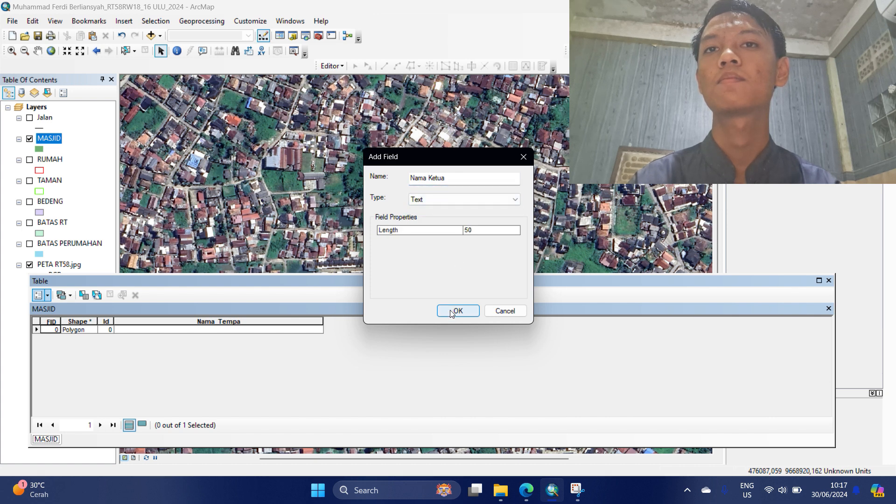
pyautogui.click(451, 311)
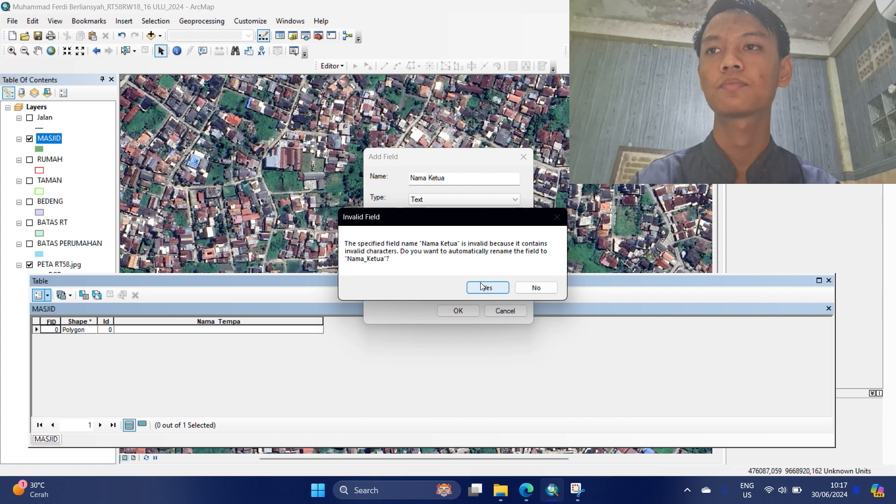
pyautogui.click(484, 287)
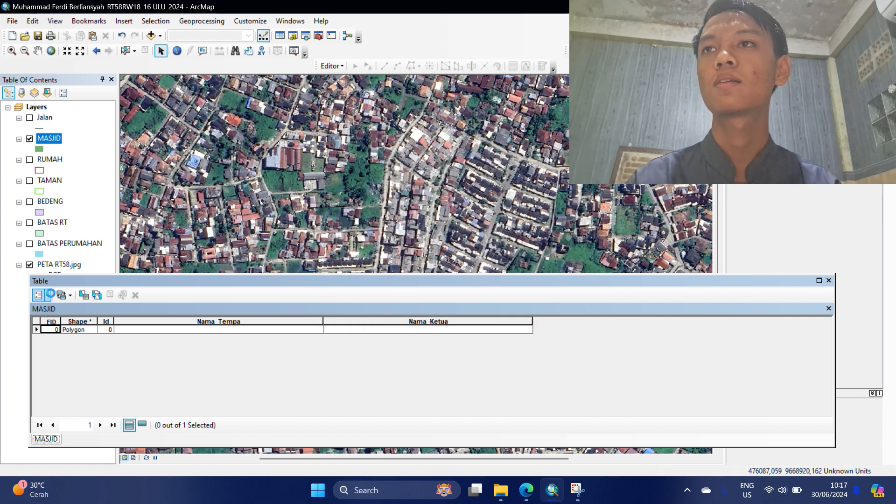
# Add a Text-type field named 'Alamat' to the MASJID attribute table.
pyautogui.click(38, 295)
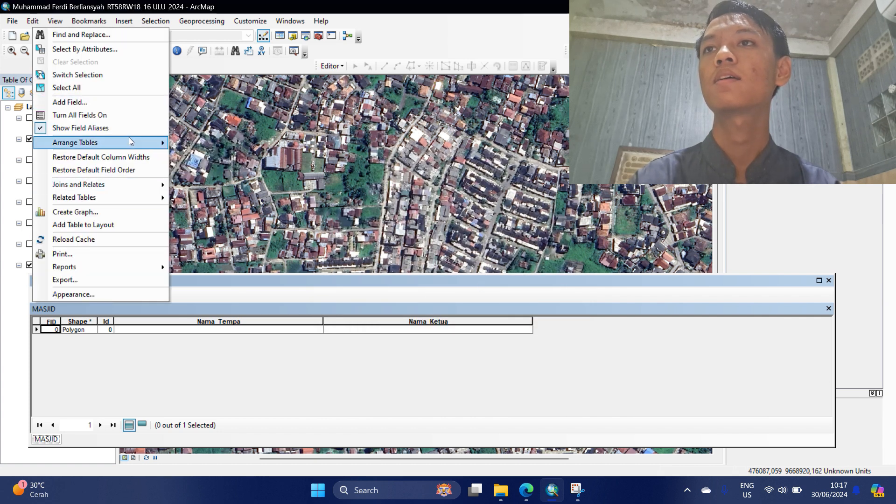
pyautogui.click(128, 103)
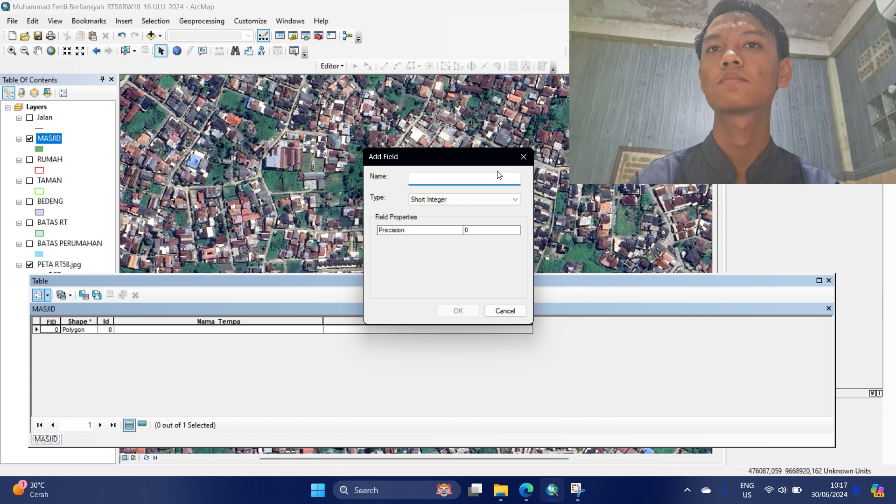
pyautogui.write('Al')
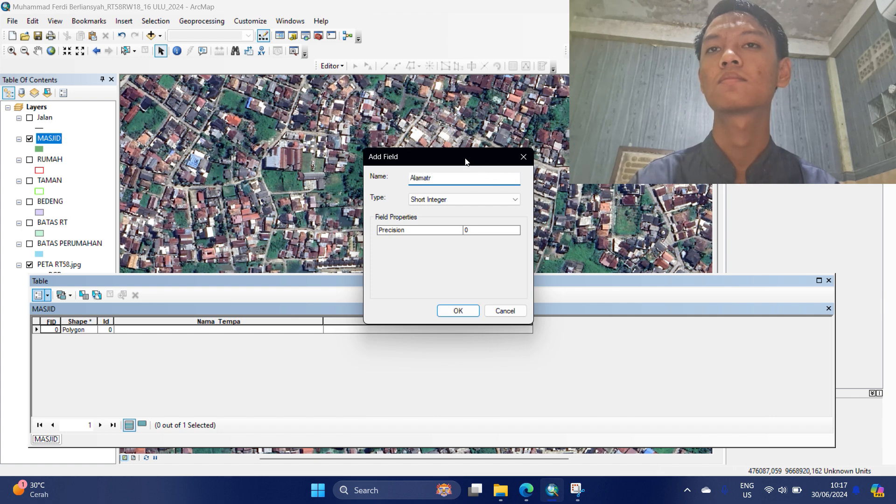
pyautogui.write('amatr')
pyautogui.press('BackSpace')
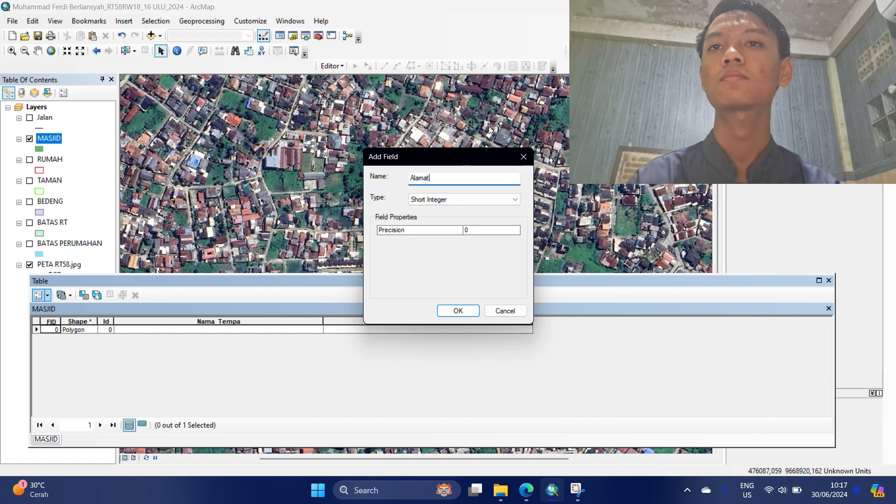
pyautogui.click(499, 199)
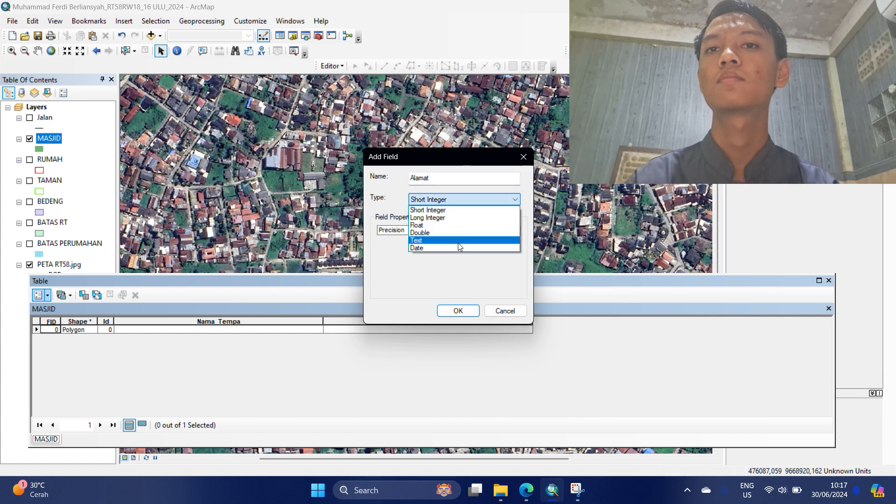
pyautogui.click(458, 241)
pyautogui.click(469, 310)
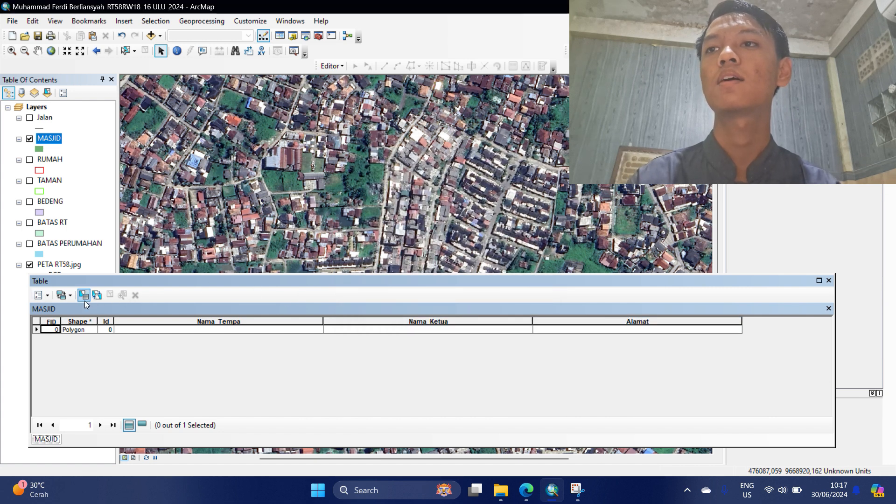
pyautogui.click(47, 296)
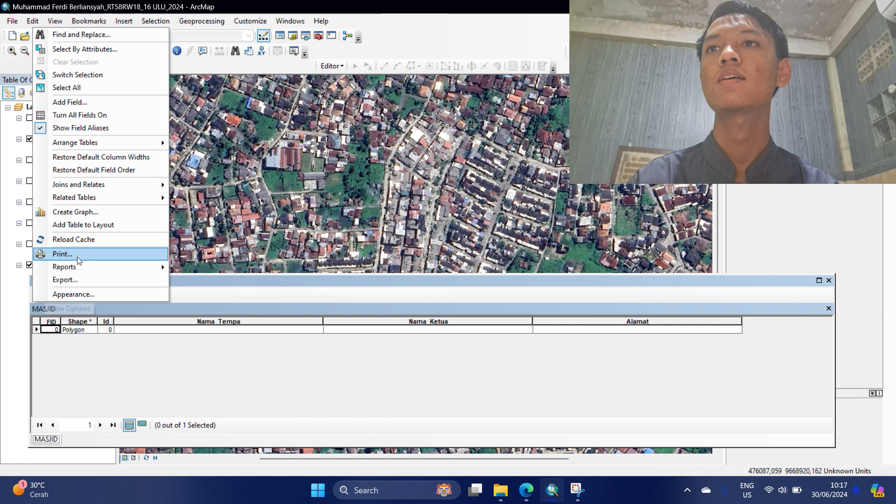
# Add a Float-type field named 'Luas' to the MASJID attribute table.
pyautogui.click(134, 108)
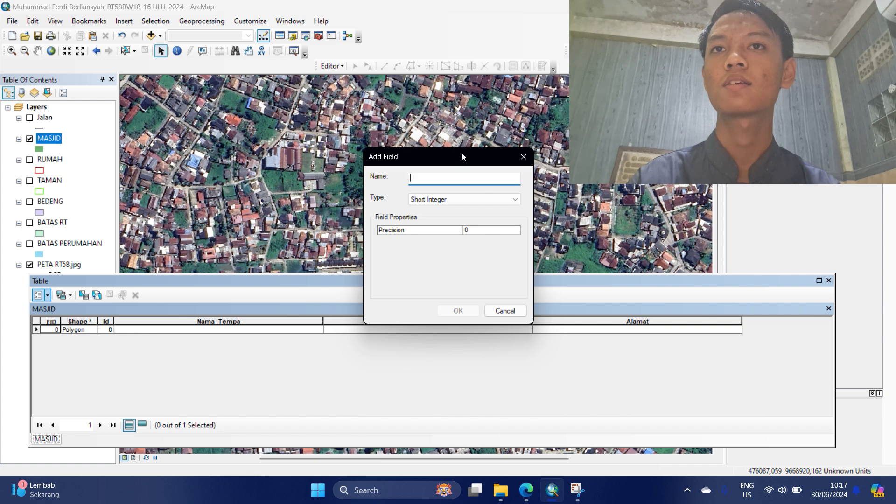
pyautogui.write('Luas')
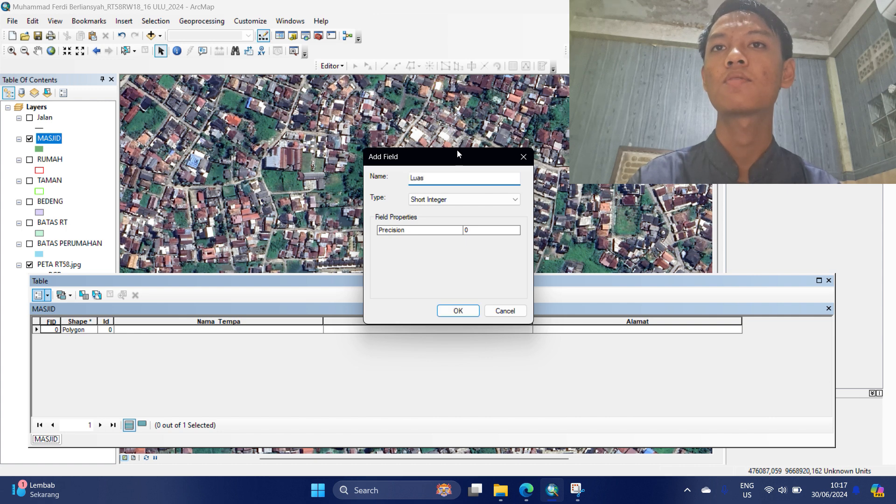
pyautogui.click(495, 200)
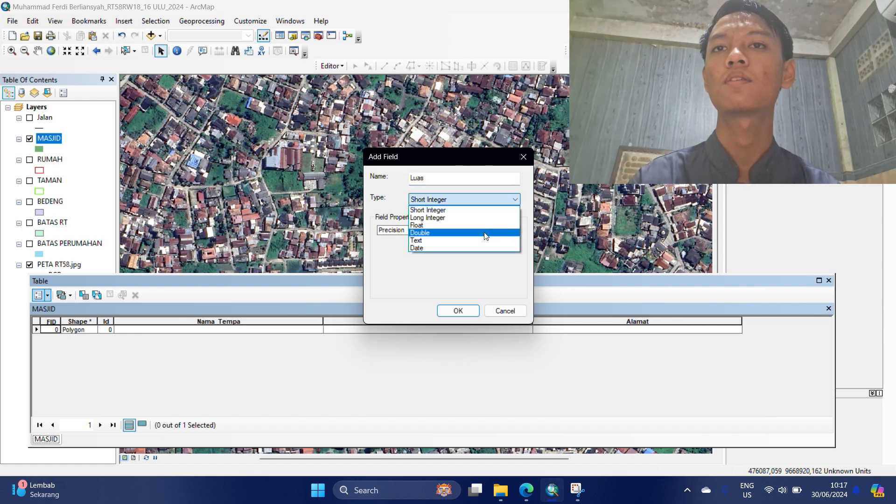
pyautogui.click(462, 225)
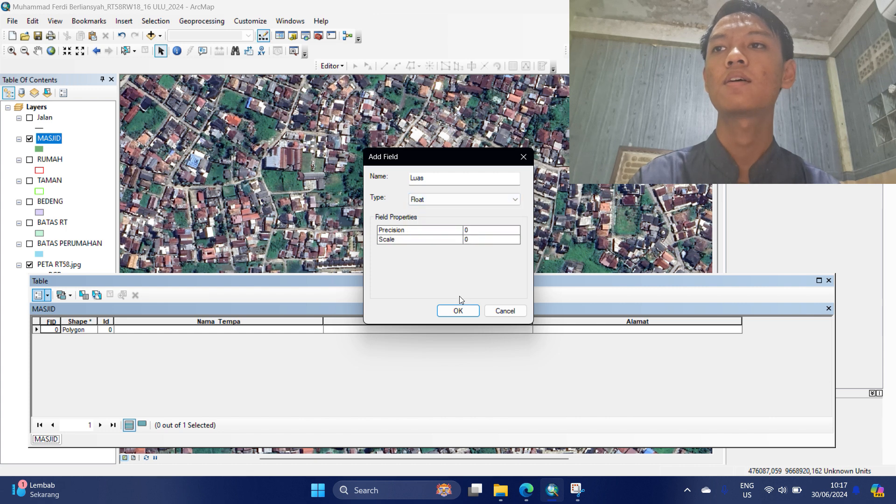
pyautogui.click(456, 311)
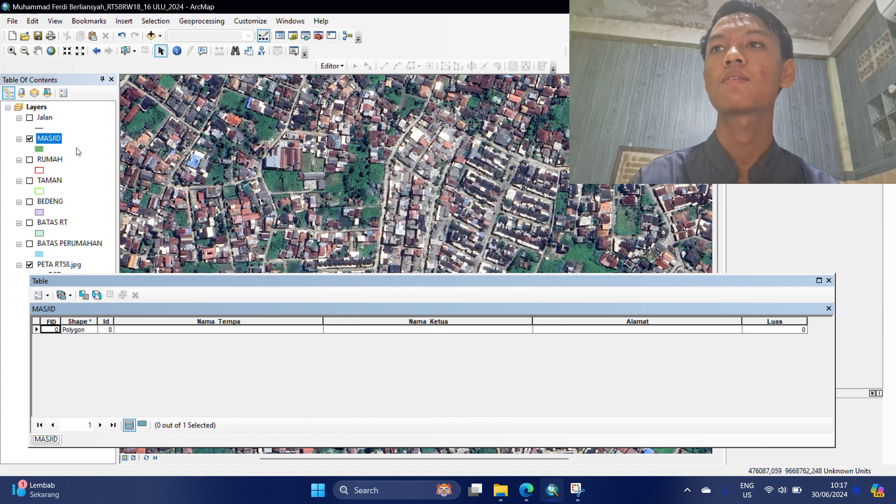
pyautogui.click(48, 296)
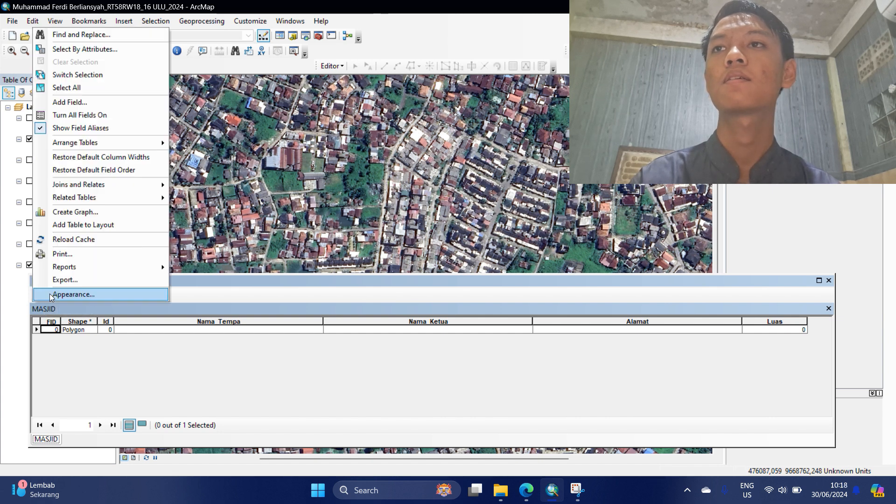
# Add a Text field 'Foto' with length 300, then pan the imagery to the MASJID polygon.
pyautogui.click(128, 103)
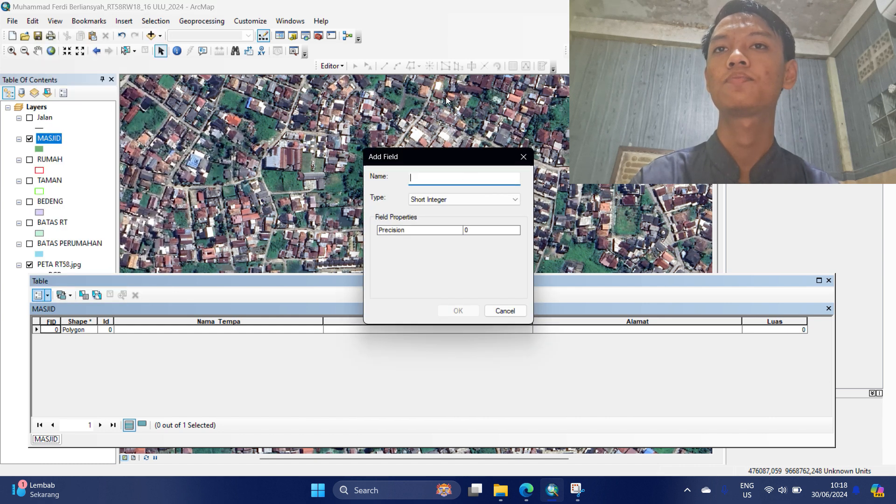
pyautogui.write('Foto')
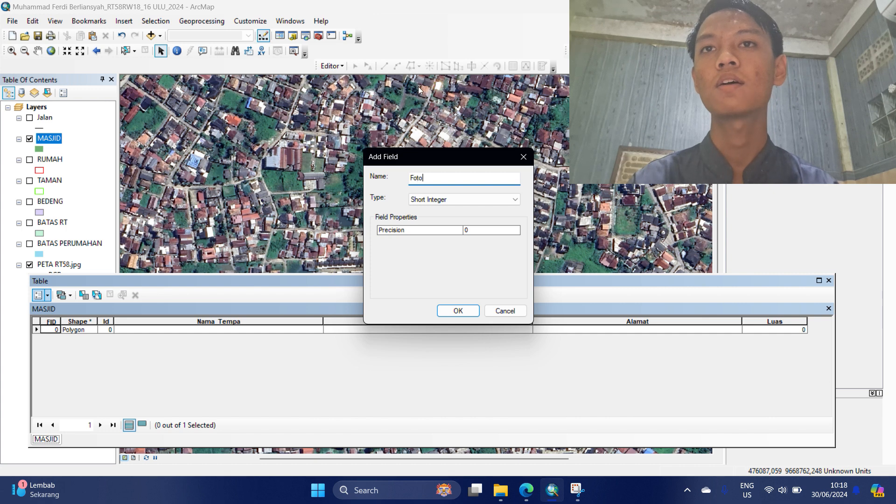
pyautogui.click(469, 200)
pyautogui.click(459, 240)
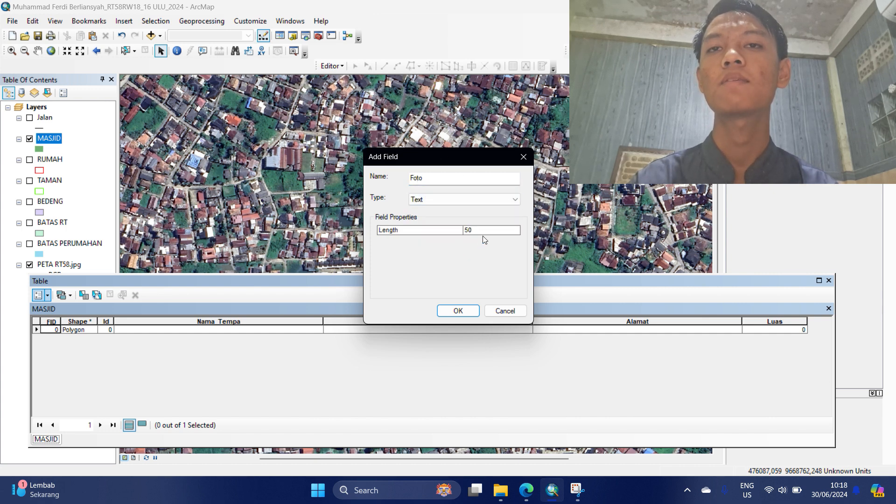
pyautogui.click(483, 236)
pyautogui.doubleClick(484, 232)
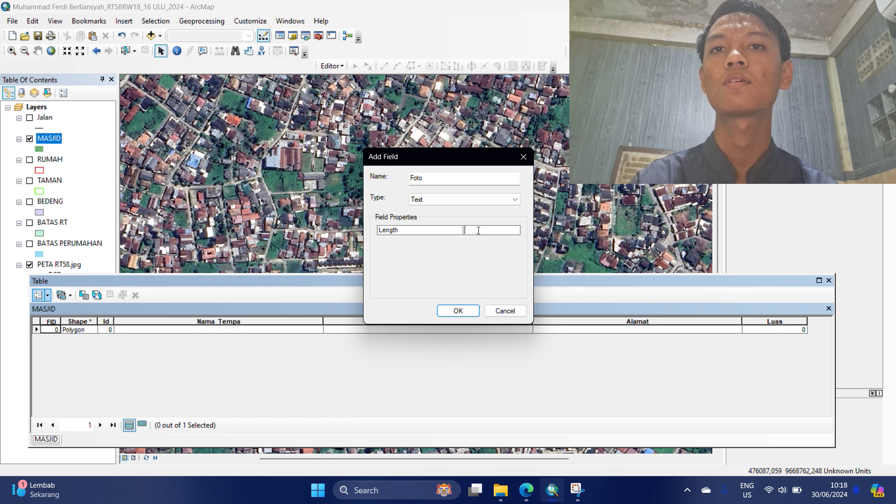
pyautogui.click(457, 311)
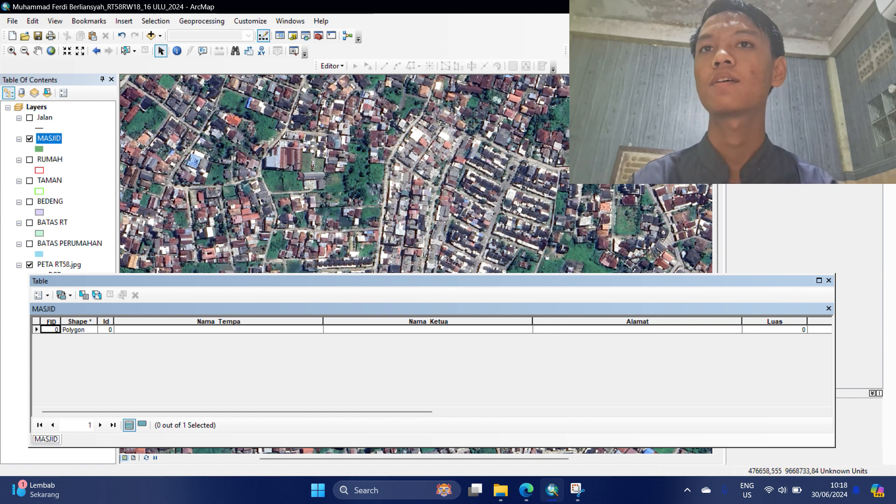
pyautogui.moveTo(518, 209); pyautogui.dragTo(515, 154)
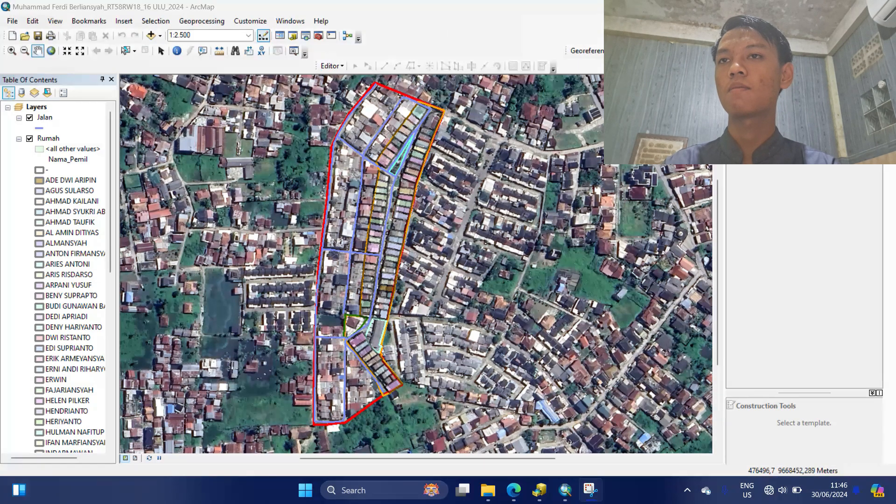
# Bring ArcMap to the front and switch to Layout View.
pyautogui.click(136, 459)
pyautogui.click(135, 457)
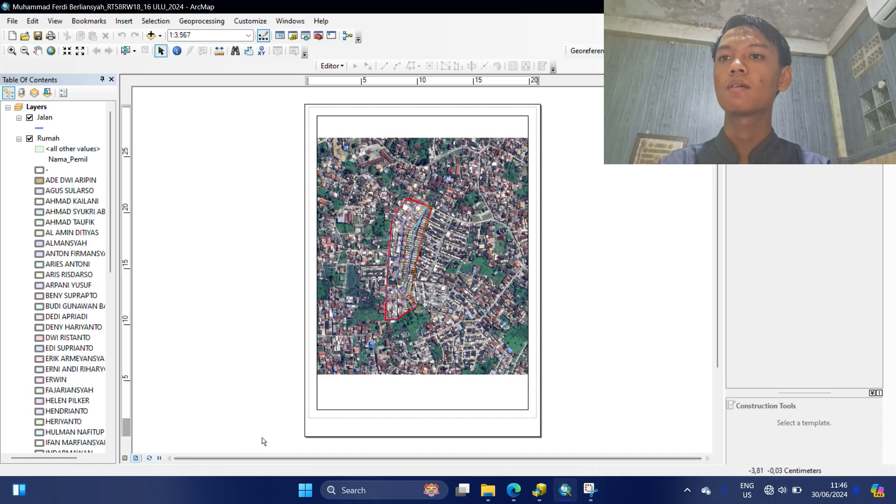
# Set the A4 layout page orientation to Landscape in Page and Print Setup.
pyautogui.click(12, 21)
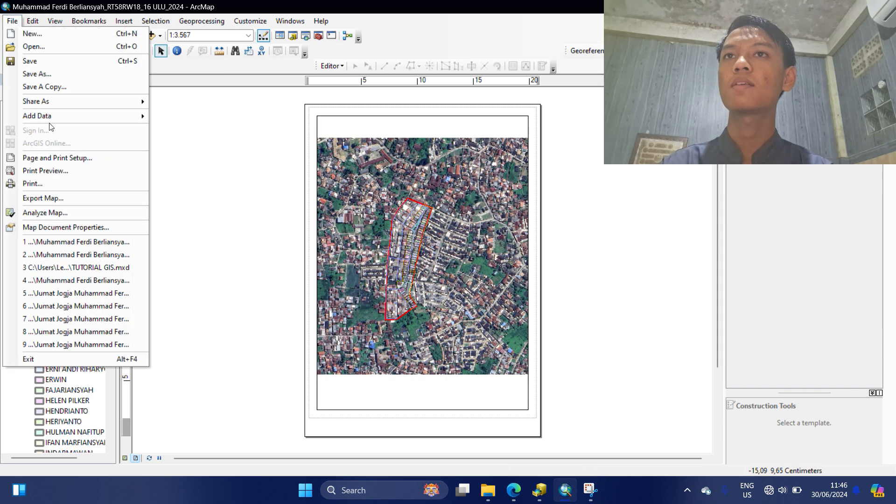
pyautogui.click(77, 157)
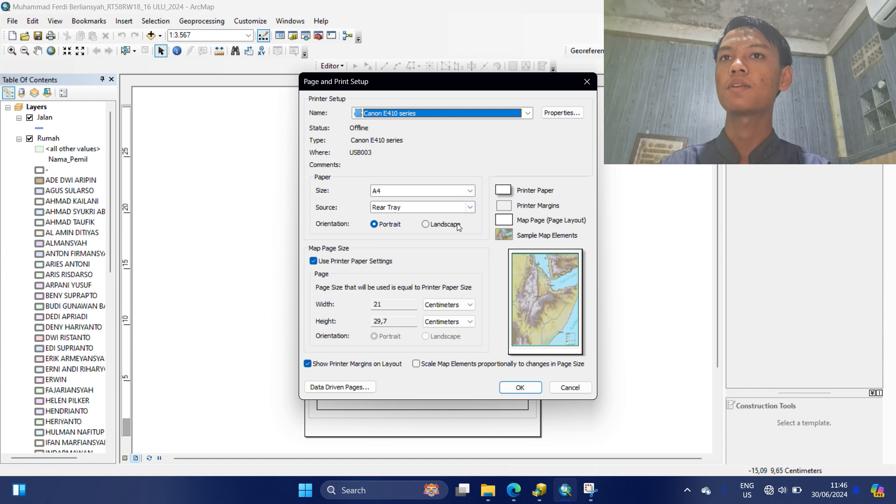
pyautogui.click(425, 225)
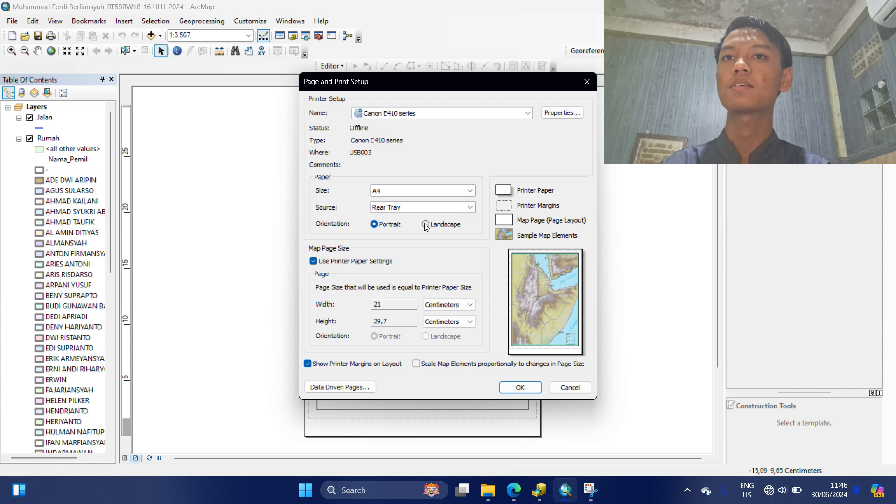
pyautogui.click(513, 386)
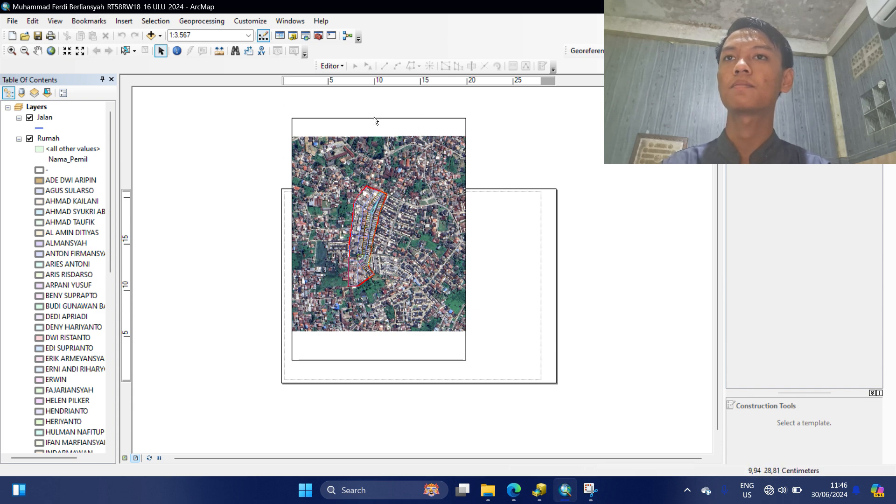
# Select the map frame and resize it to fit the left side of the landscape page.
pyautogui.moveTo(375, 114); pyautogui.dragTo(383, 136)
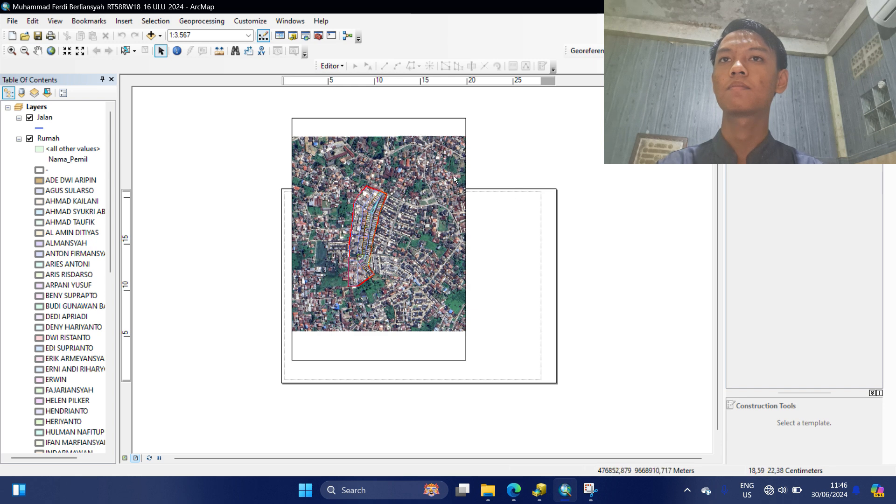
pyautogui.click(462, 120)
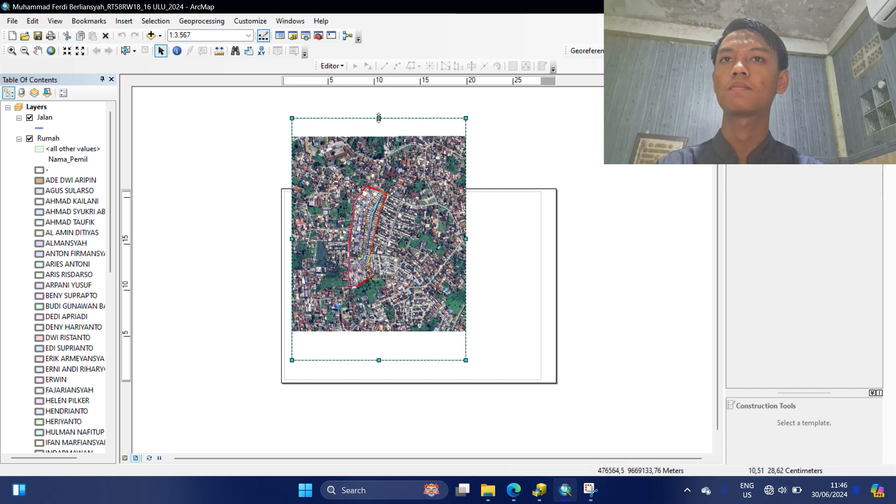
pyautogui.click(382, 191)
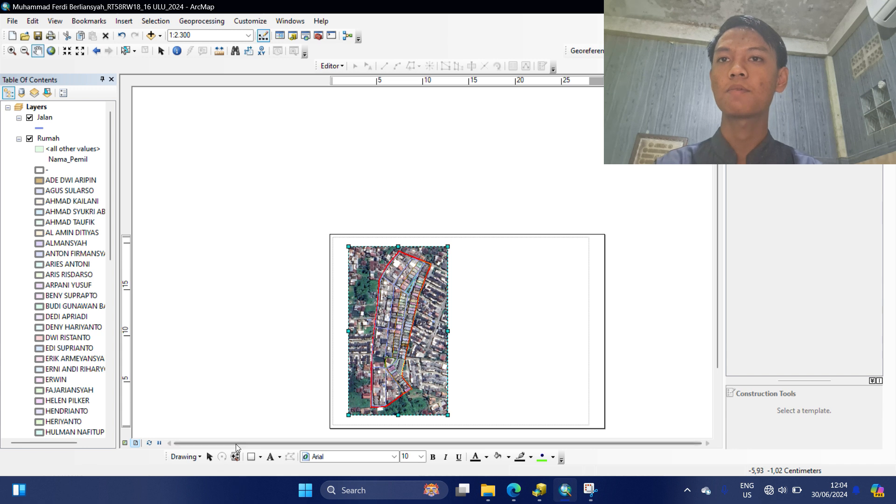
# Draw a tall rectangle filling the right side of the page beside the map frame.
pyautogui.click(251, 456)
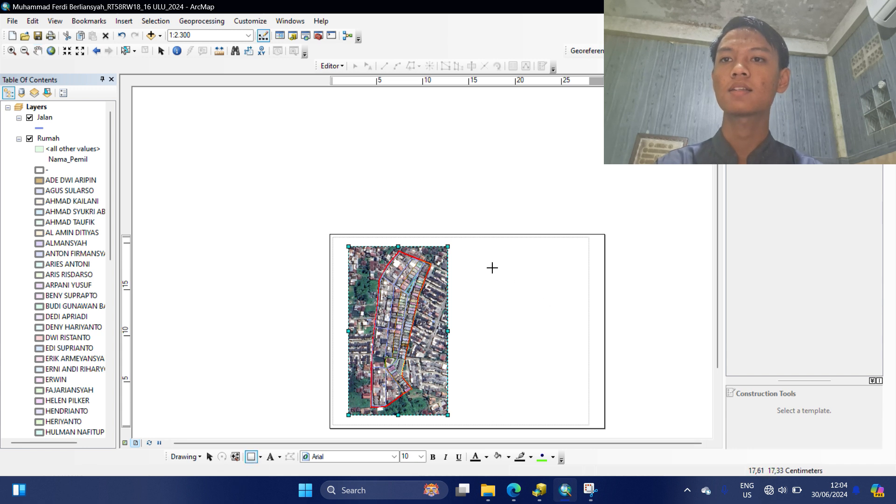
pyautogui.click(467, 246)
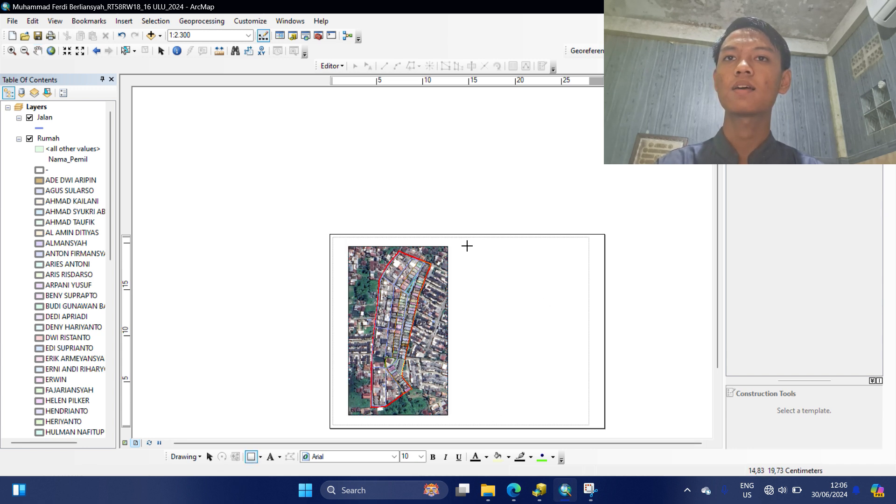
pyautogui.moveTo(467, 246); pyautogui.dragTo(595, 415)
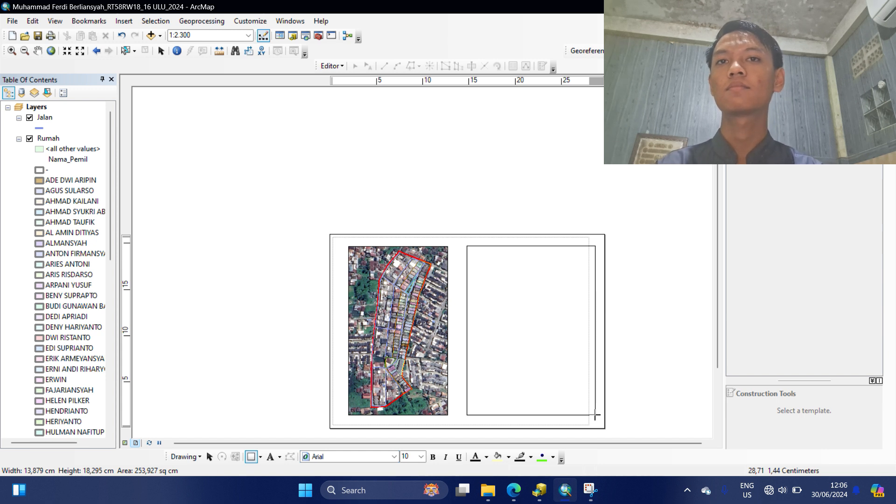
pyautogui.moveTo(595, 415); pyautogui.dragTo(595, 415)
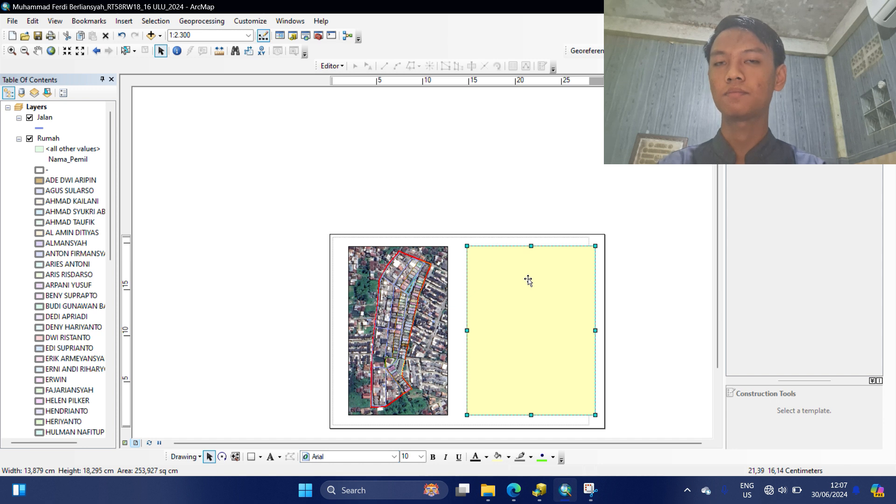
# Give the side rectangle a white fill and black outline, then select the lower box.
pyautogui.rightClick(528, 281)
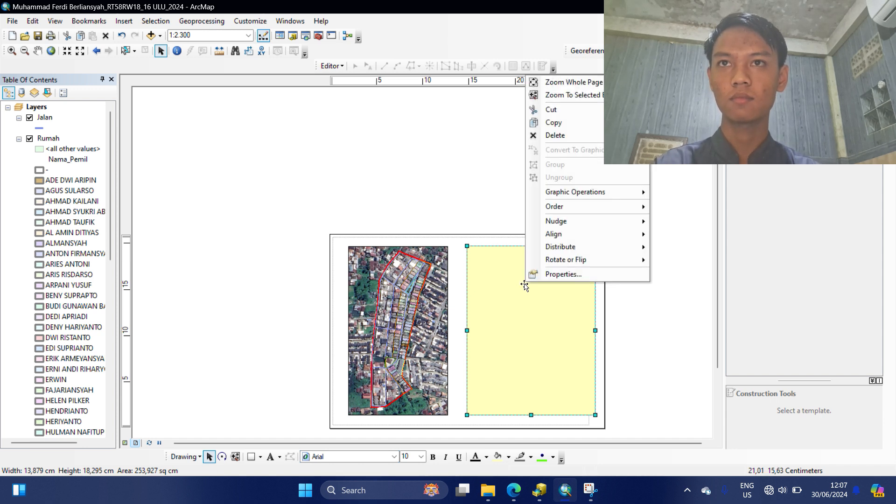
pyautogui.click(537, 275)
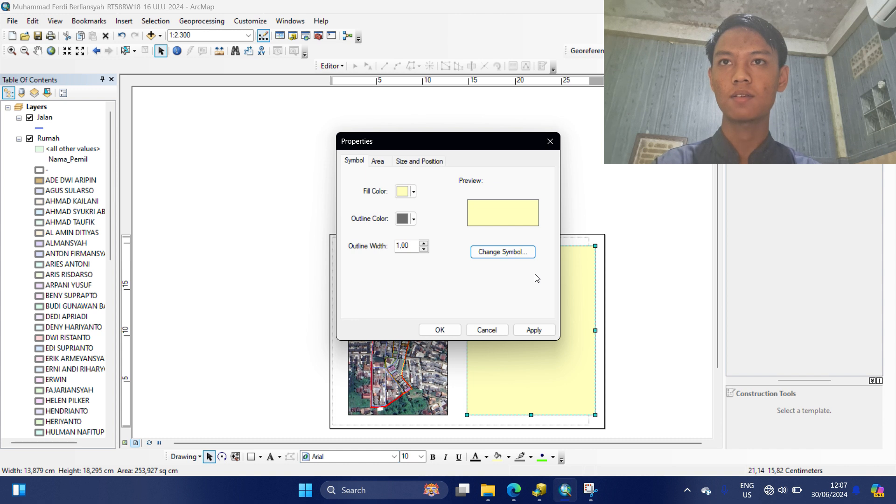
pyautogui.click(414, 191)
pyautogui.click(435, 210)
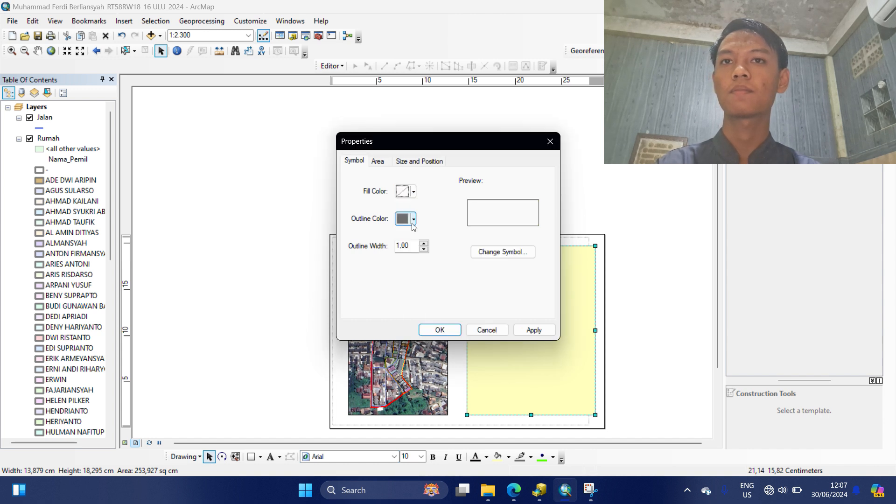
pyautogui.click(413, 219)
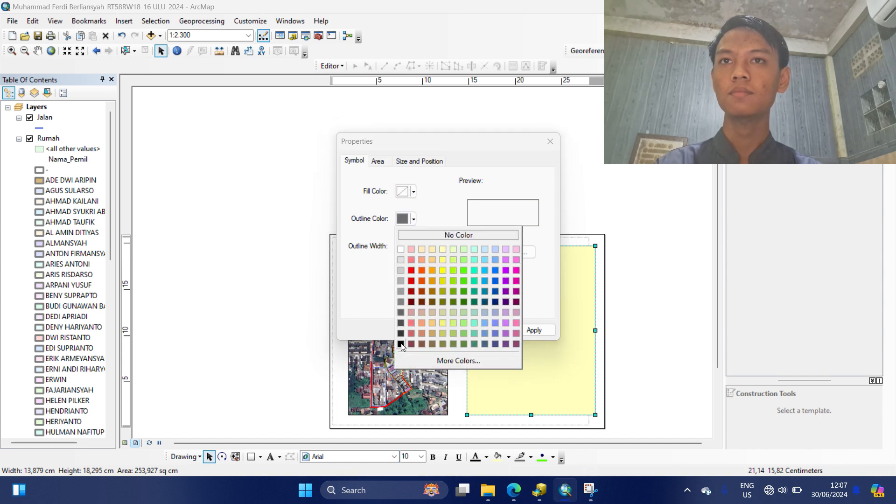
pyautogui.click(401, 344)
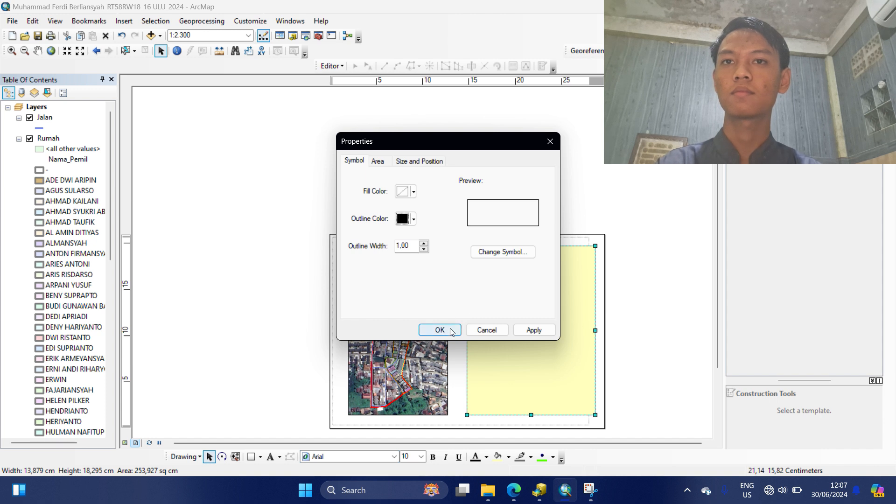
pyautogui.click(413, 191)
pyautogui.click(400, 222)
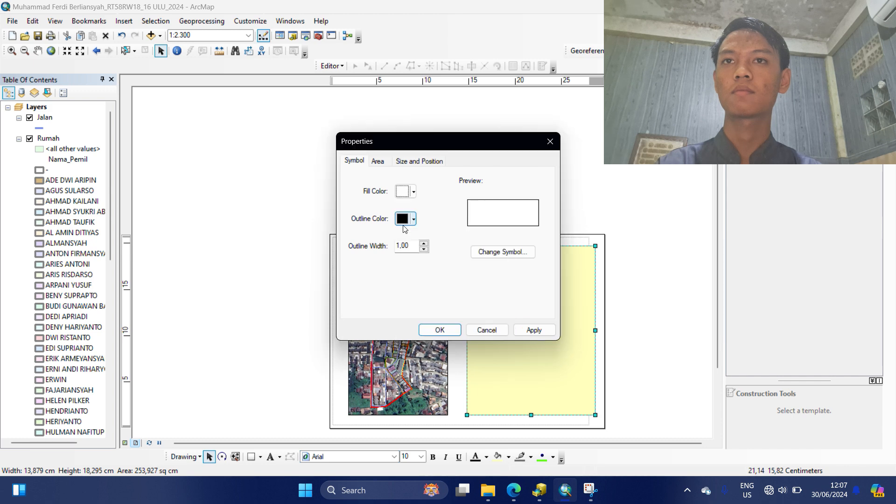
pyautogui.click(533, 330)
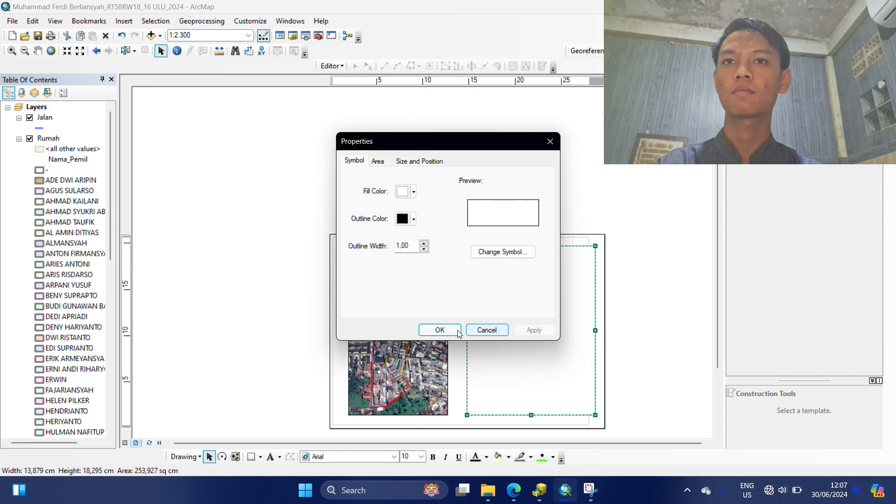
pyautogui.click(453, 331)
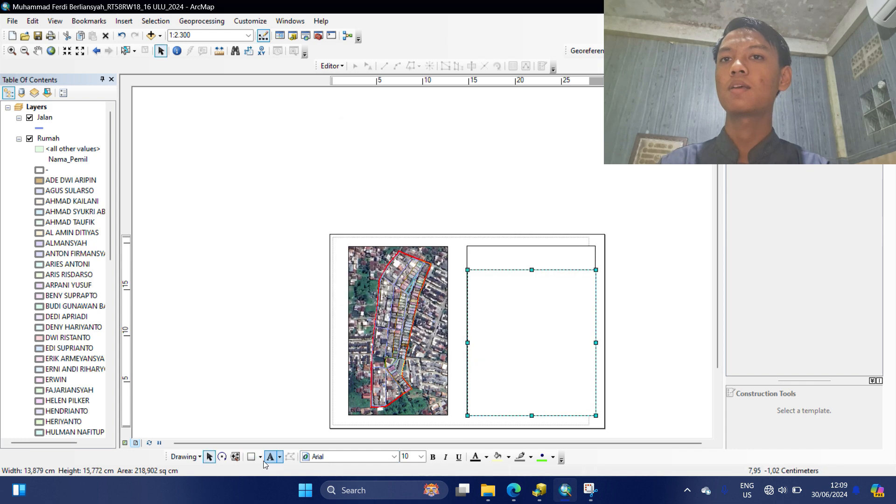
pyautogui.click(497, 292)
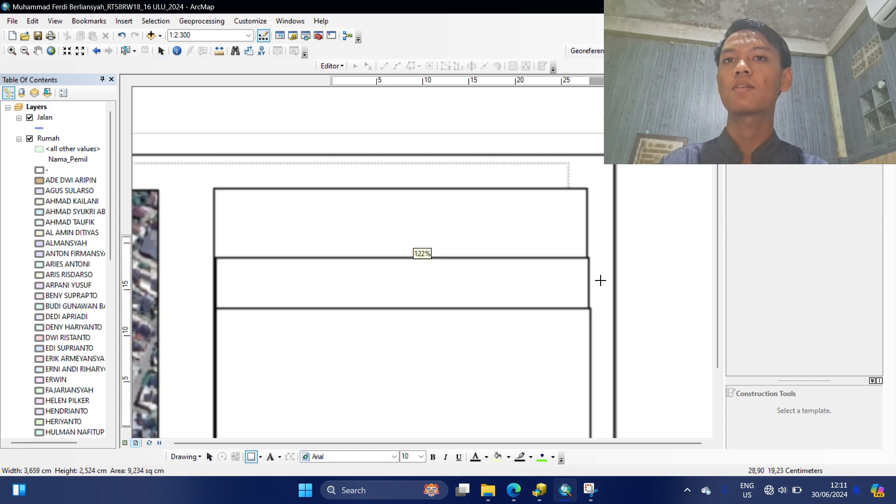
pyautogui.scroll(-2, 602, 272)
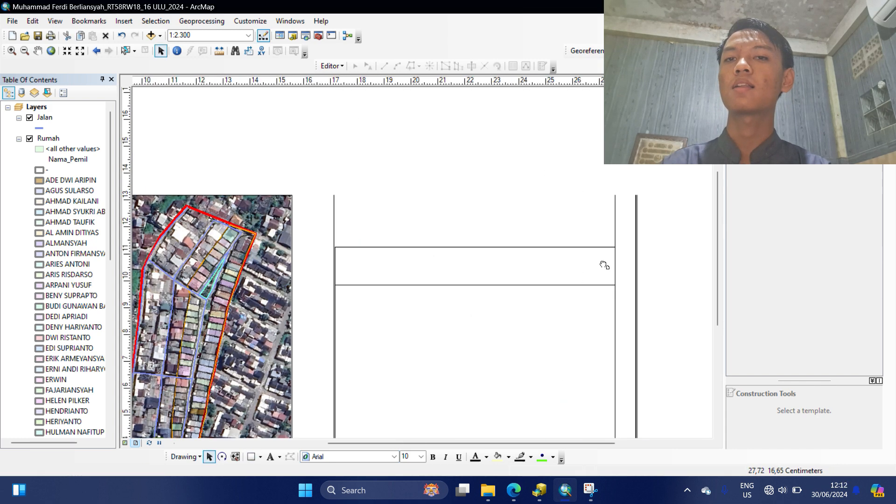
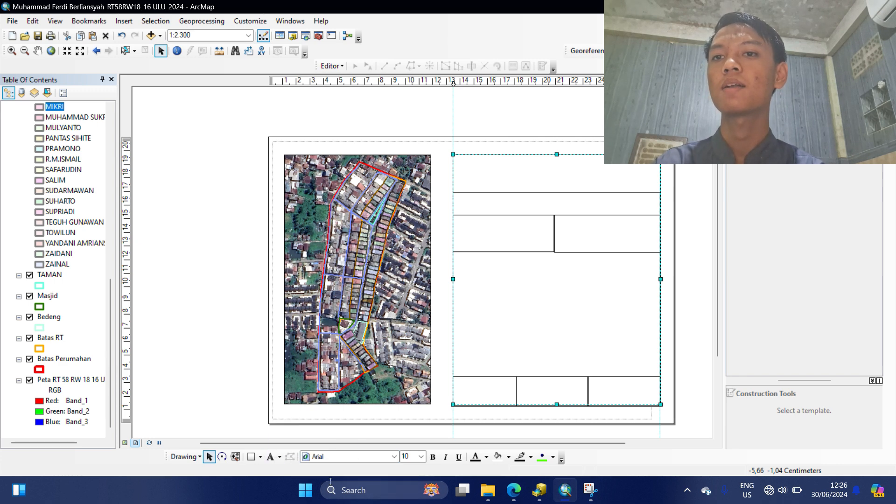
# Set the Draw toolbar font to Times New Roman at size 12 and pick the Text tool.
pyautogui.click(358, 457)
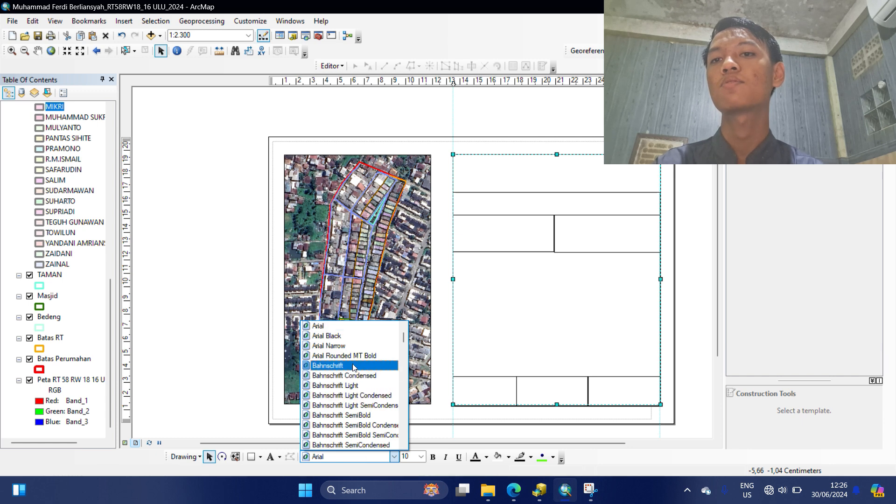
pyautogui.scroll(-20, 328, 382)
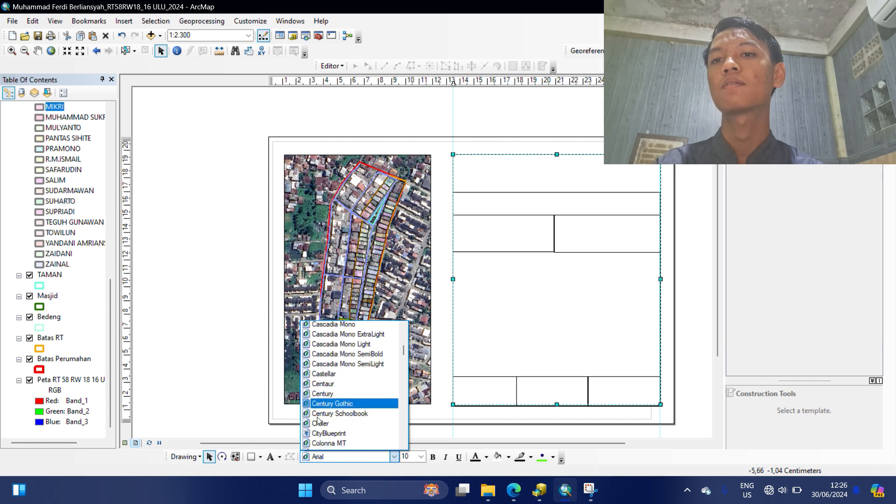
pyautogui.scroll(-20, 329, 431)
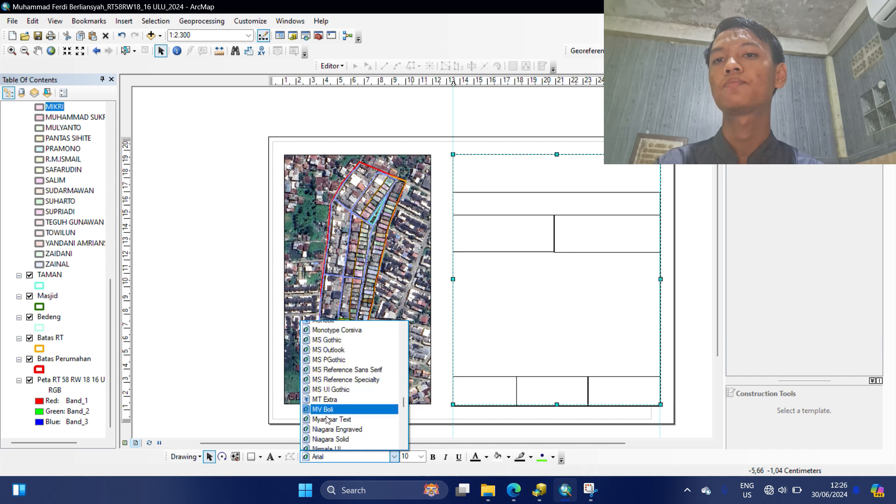
pyautogui.scroll(1, 341, 368)
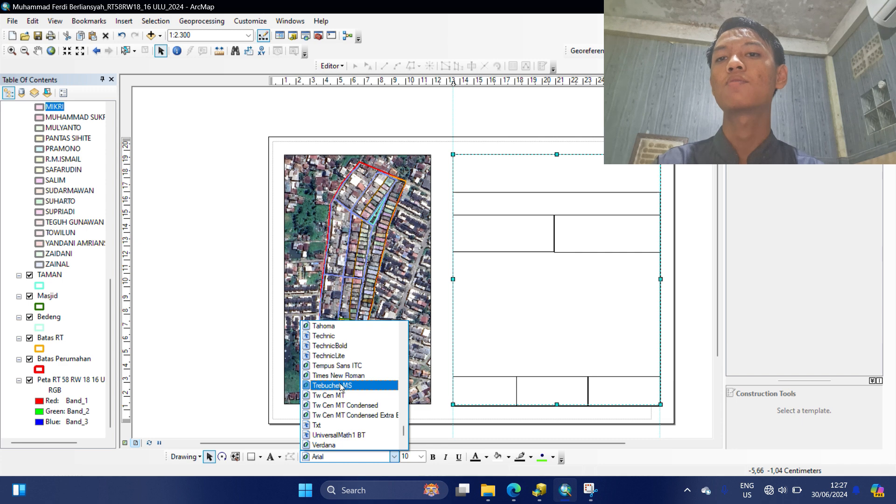
pyautogui.click(341, 375)
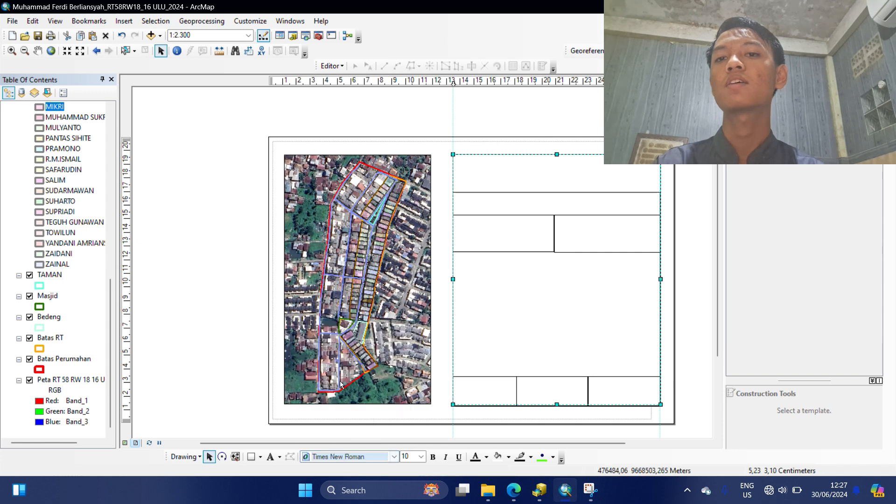
pyautogui.click(421, 456)
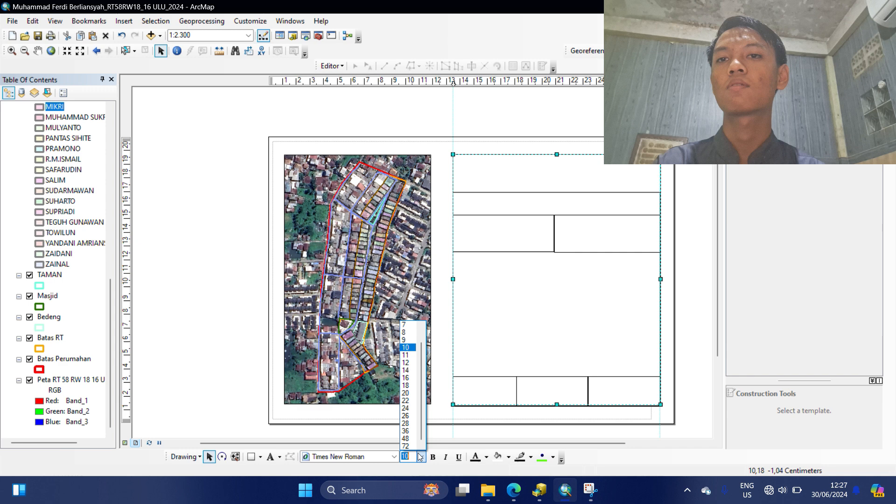
pyautogui.click(412, 363)
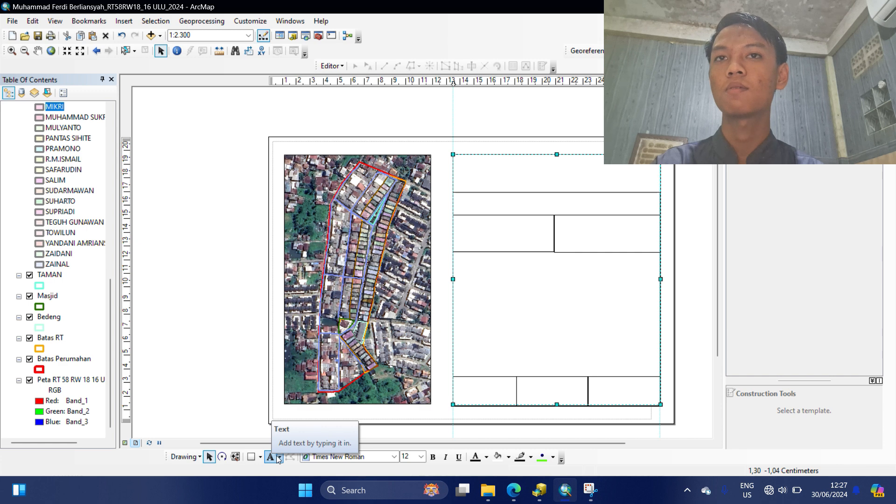
pyautogui.click(276, 456)
# Place a text element in the top title-block cell reading JURUSAN TEKNIK SIPIL.
pyautogui.click(512, 178)
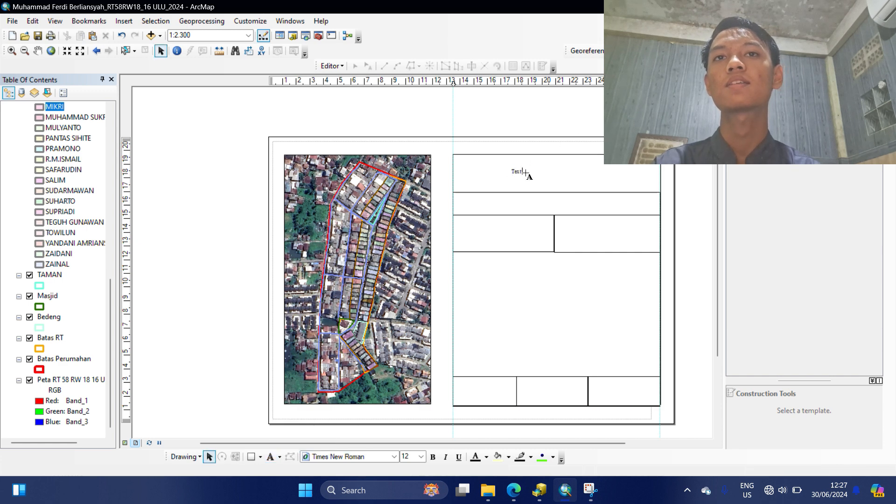
pyautogui.click(524, 173)
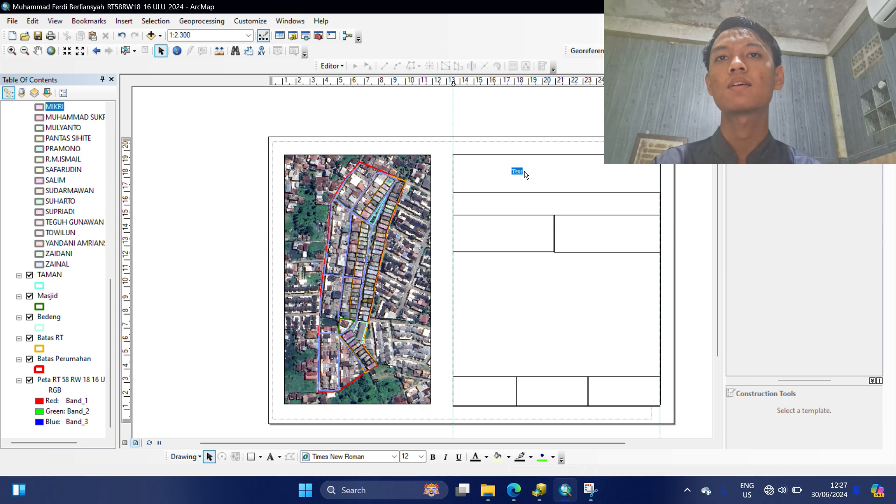
pyautogui.write('Ta')
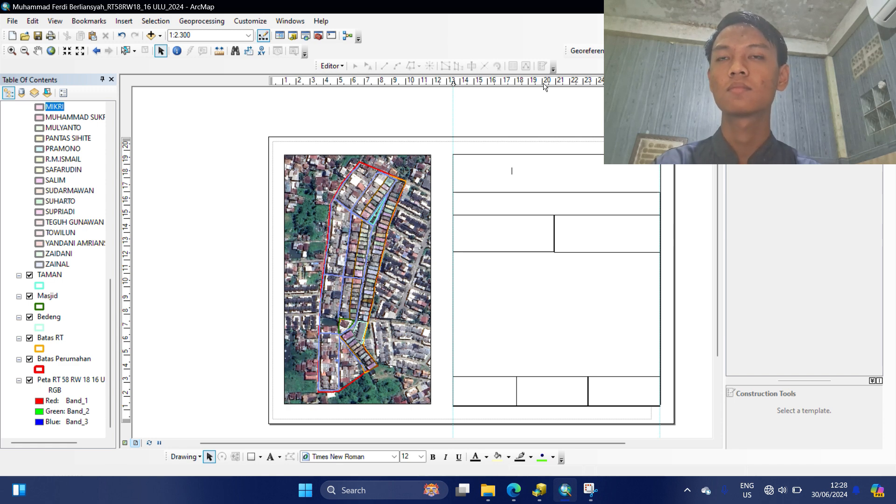
pyautogui.write('JURUSAN TEK')
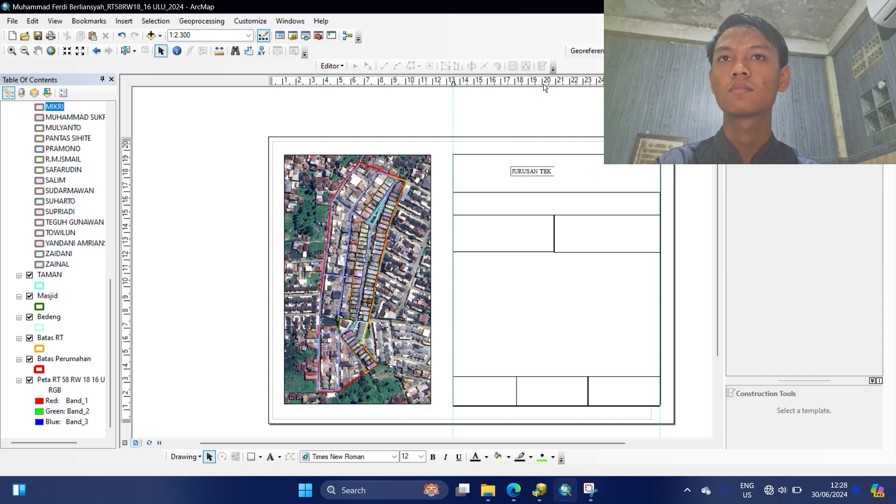
pyautogui.press('Escape')
pyautogui.write('JURUSAN TEKNIK SIPIL')
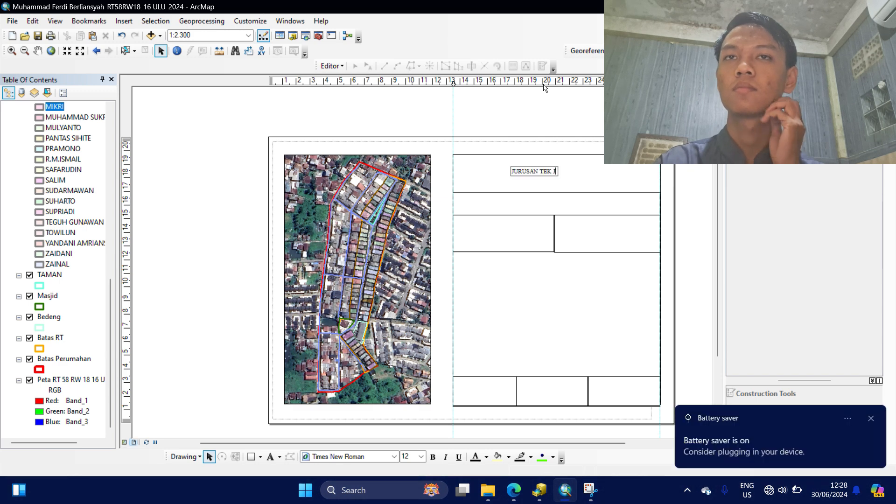
pyautogui.press('Return')
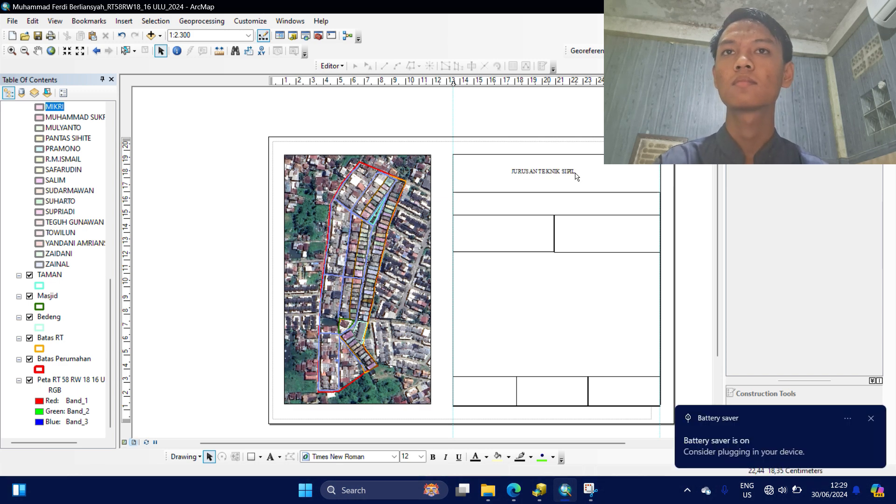
# Extend the centred heading with PROGRAM STUDI D-IV, PERANCANGAN JALAN DAN JEMBATAN, POLITEKNIK NEGERI SRIWIJAYA.
pyautogui.doubleClick(565, 172)
pyautogui.press('Return')
pyautogui.write('PROGRAM STU')
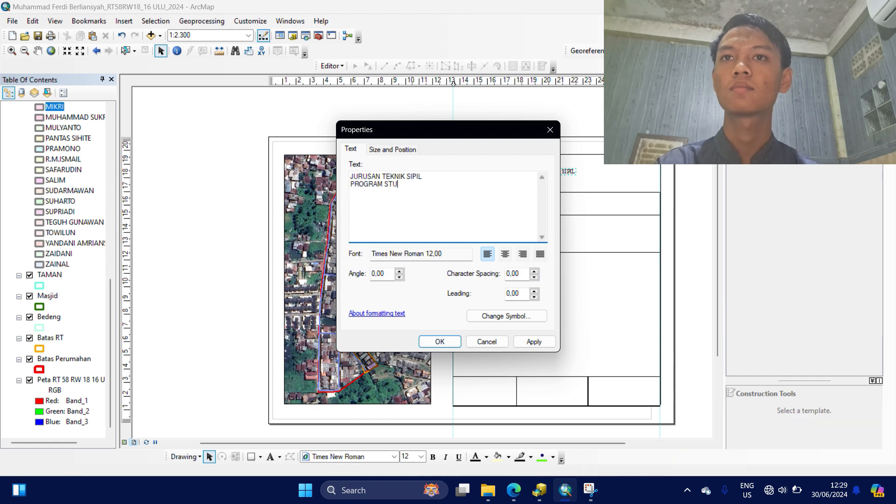
pyautogui.write('DI D-IV')
pyautogui.press('Return')
pyautogui.write('PERANCANGAN JALAN DAN JEMBATAN')
pyautogui.press('Return')
pyautogui.write('POLITEKNIK NEGERI SRIWIJAYA')
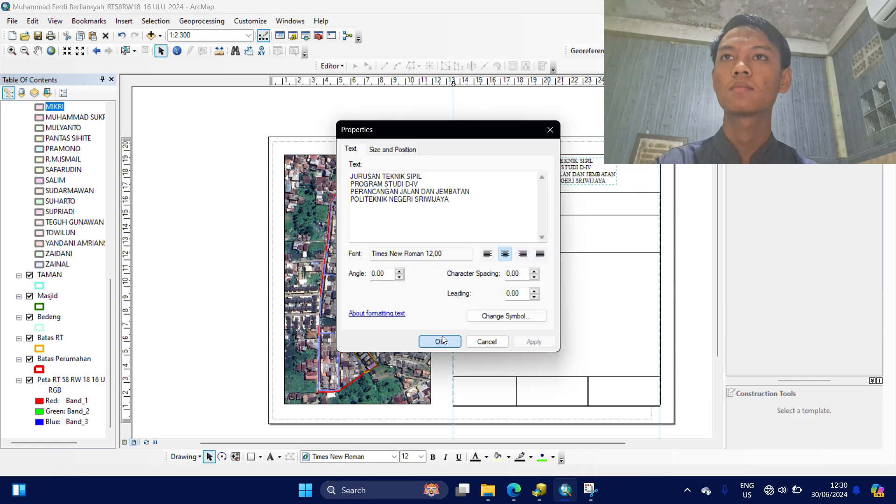
pyautogui.click(440, 341)
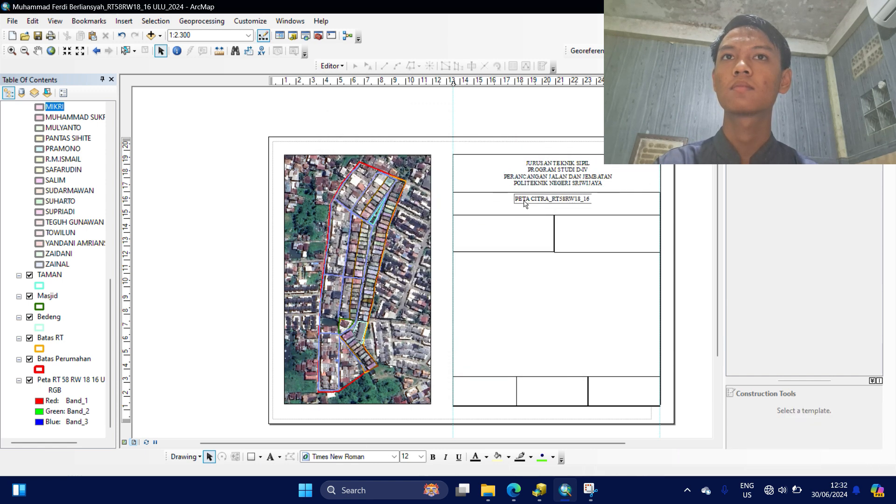
# Add the map title PETA CITRA RT.58 RW.18 16 ULU, PALEMBANG in its title-block row.
pyautogui.write('ULU, PALEMBANG')
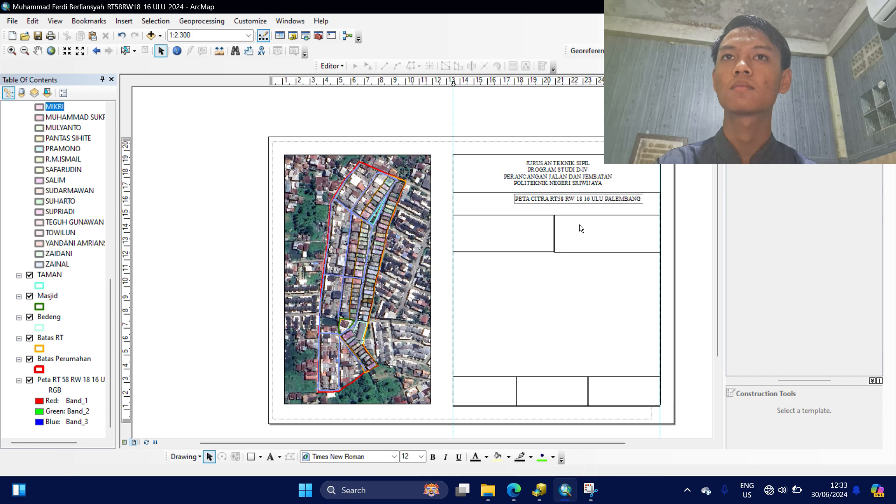
pyautogui.click(588, 199)
pyautogui.moveTo(588, 200); pyautogui.dragTo(558, 203)
pyautogui.click(627, 246)
# Add the coordinate-system notes (Universal Transfer Mercator, Measure Grid, WGS 1984) in the right title-block cell.
pyautogui.doubleClick(576, 227)
pyautogui.write('Sistem Koordinat Referensi')
pyautogui.press('Return')
pyautogui.press('Return')
pyautogui.write('Sistem Proyeksi : Universal Transfer Mercator')
pyautogui.press('Return')
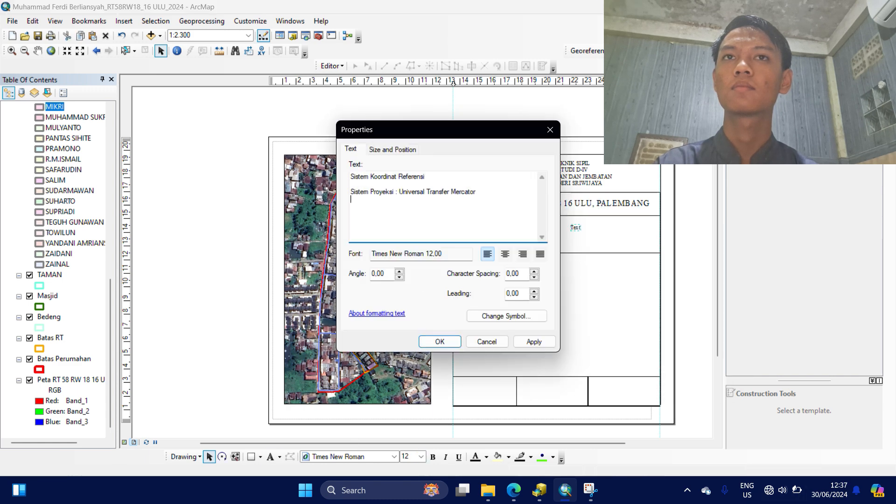
pyautogui.write('Sistem Grid        : Measure Grid')
pyautogui.press('Return')
pyautogui.write('Datum              : WGS 1984')
pyautogui.click(440, 341)
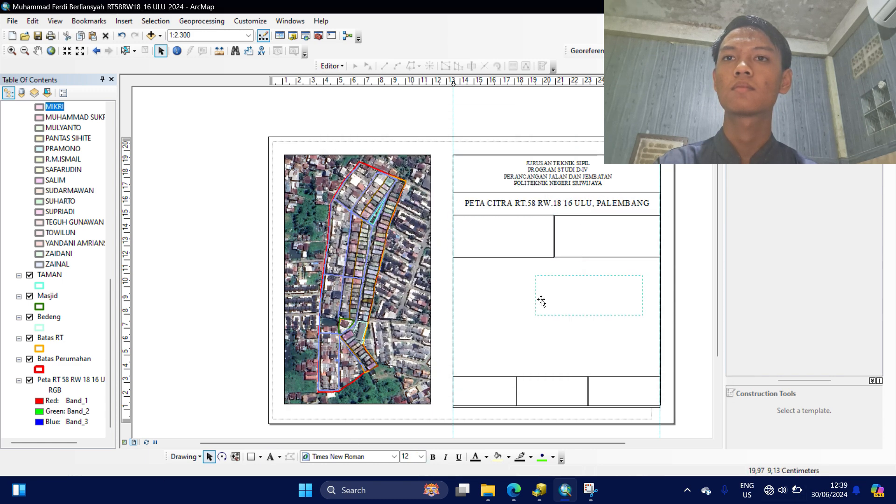
pyautogui.moveTo(540, 299); pyautogui.dragTo(496, 228)
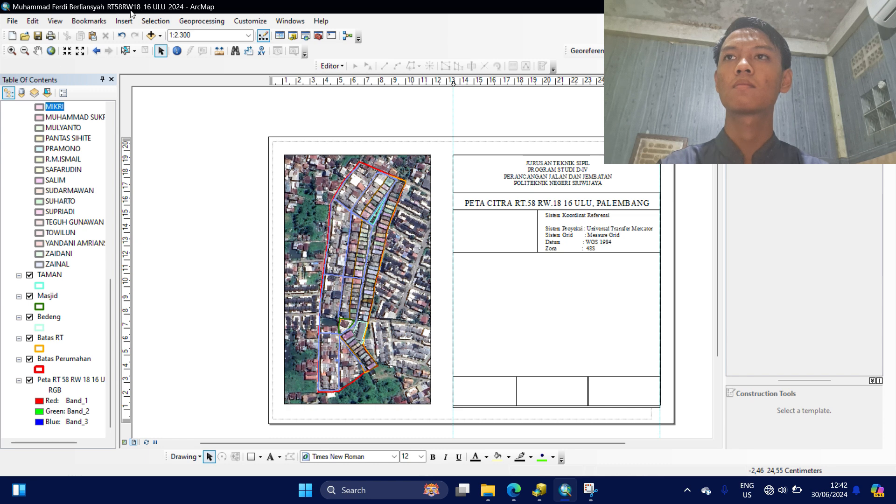
# Insert scale text in the 1:1.000.000 absolute scale style.
pyautogui.click(124, 21)
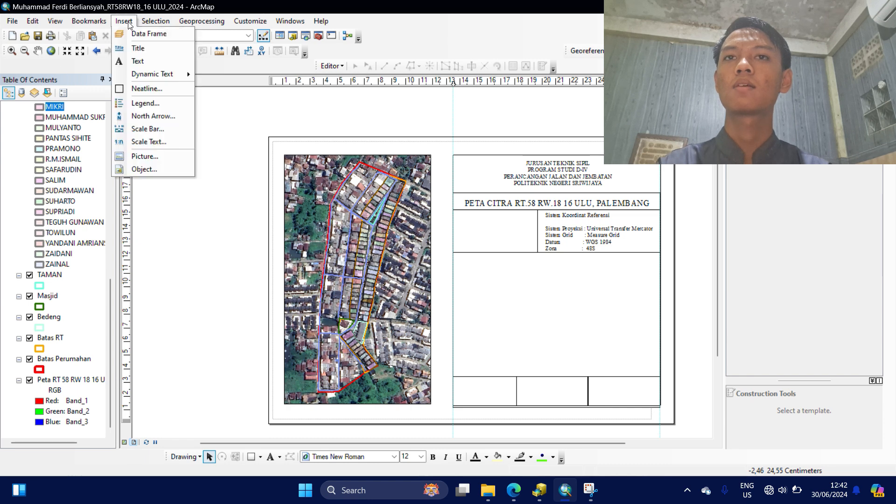
pyautogui.click(148, 141)
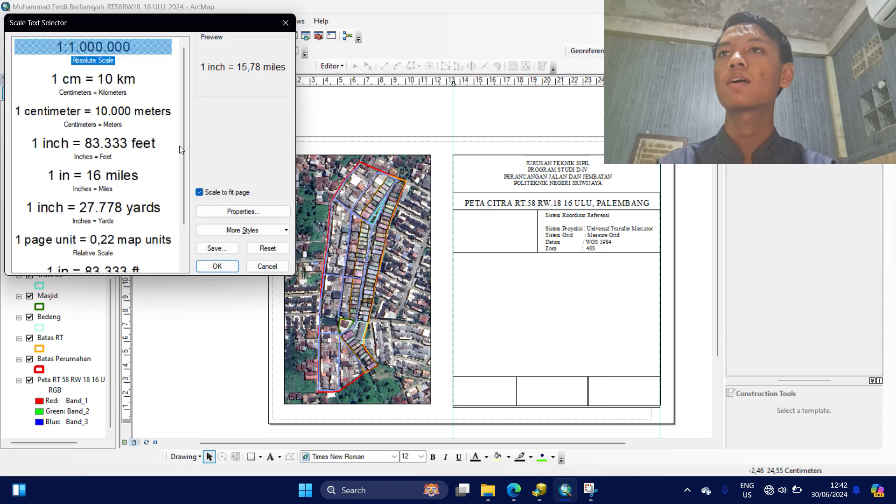
pyautogui.click(127, 47)
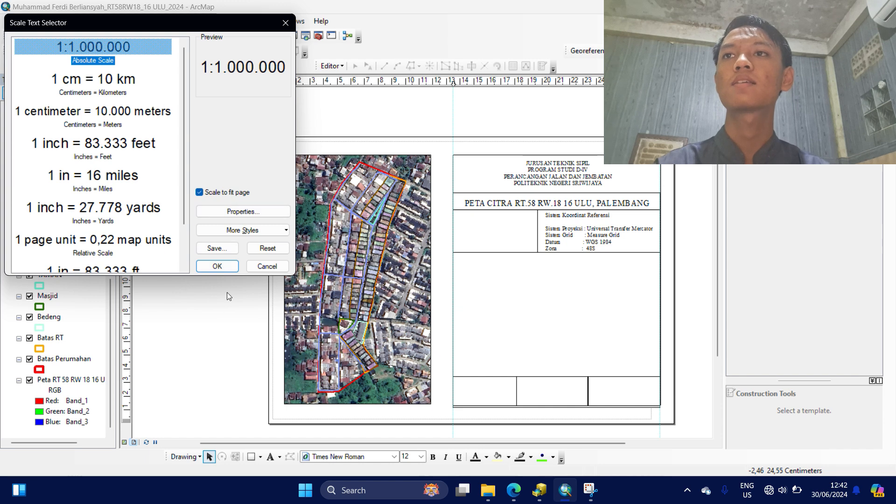
pyautogui.click(218, 266)
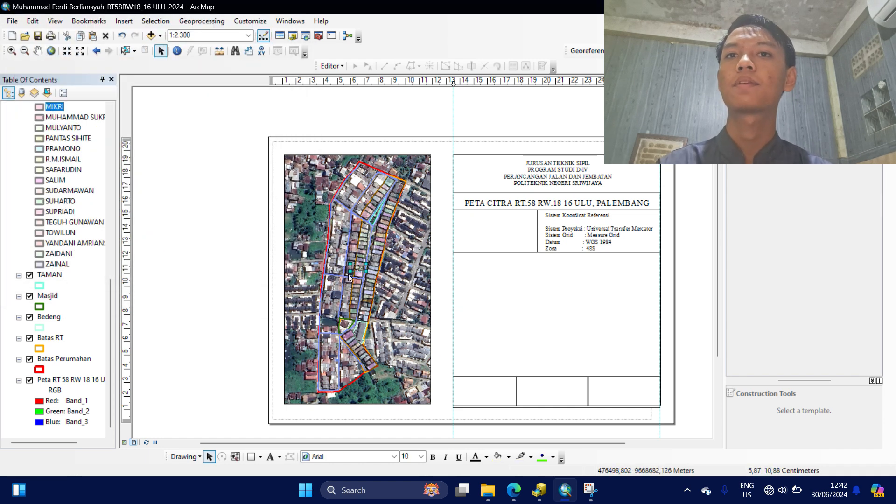
# Resize the 1:2.300 scale text and fit it into the cell beside the coordinate details.
pyautogui.moveTo(350, 271); pyautogui.dragTo(576, 295)
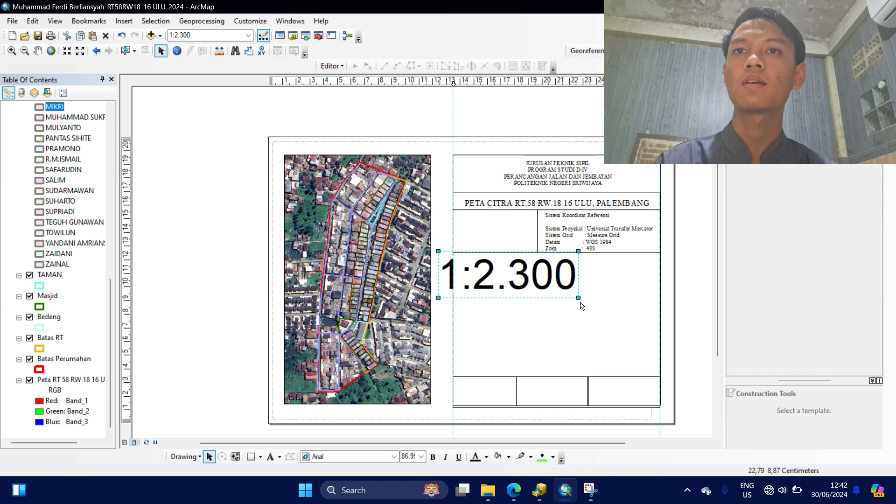
pyautogui.moveTo(577, 299); pyautogui.dragTo(504, 239)
pyautogui.moveTo(516, 244); pyautogui.dragTo(508, 227)
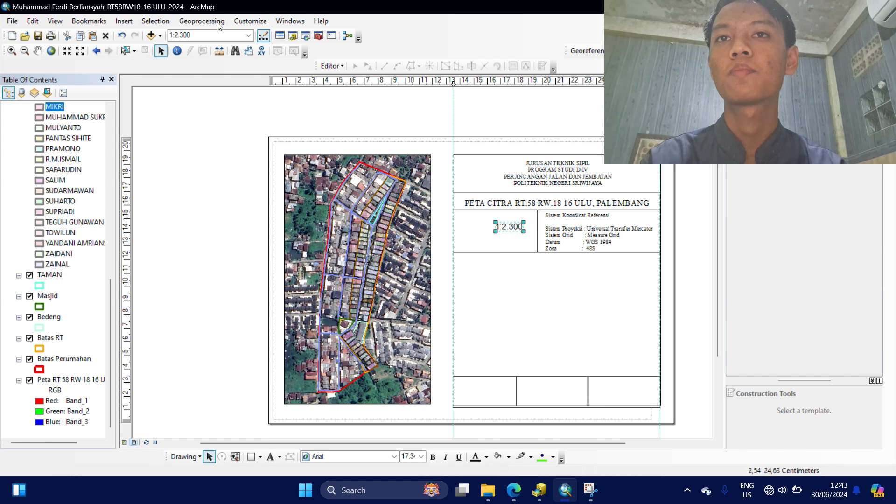
pyautogui.click(125, 21)
pyautogui.moveTo(156, 21)
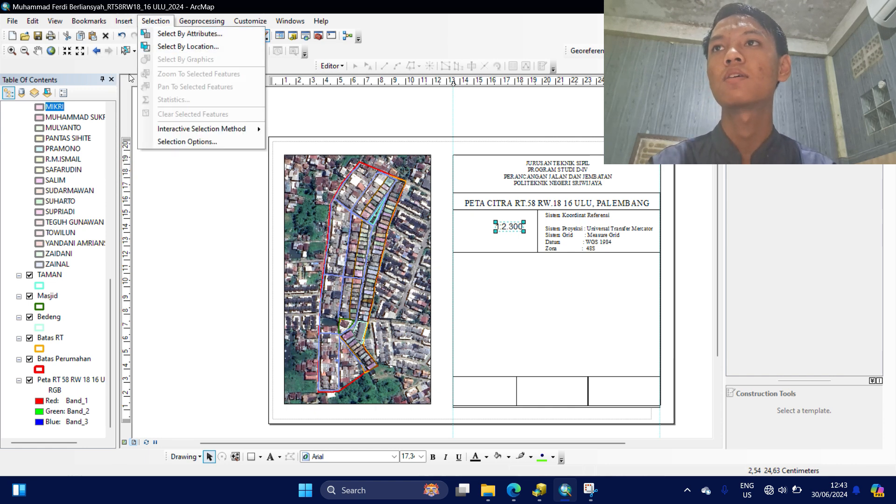
pyautogui.moveTo(122, 24)
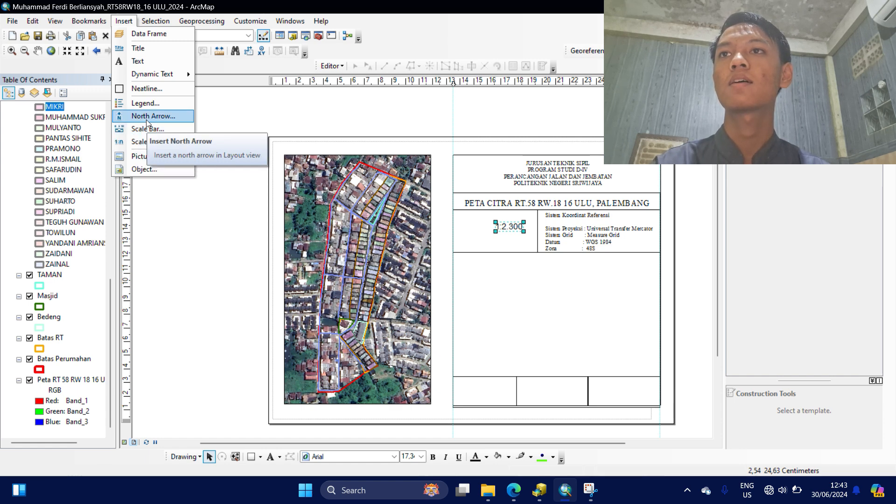
# Insert the ESRI North 8 arrow and place it beside the 1:2.300 scale in the title block.
pyautogui.click(147, 117)
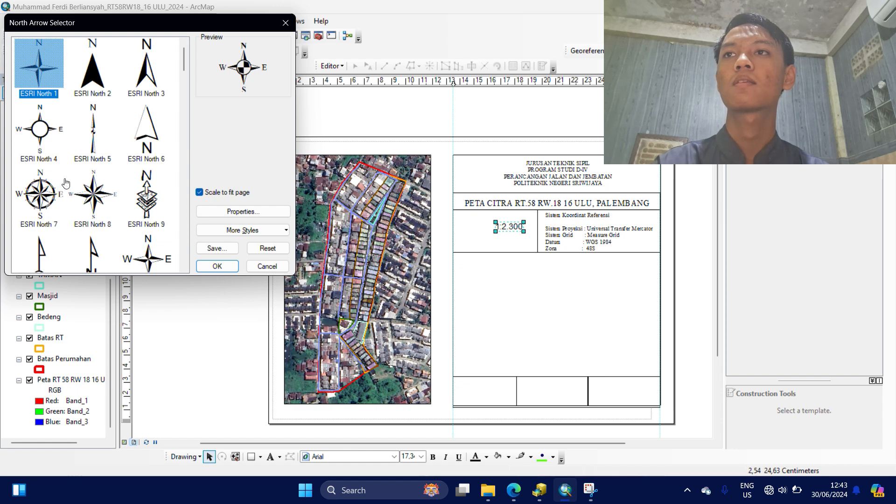
pyautogui.scroll(-2, 65, 182)
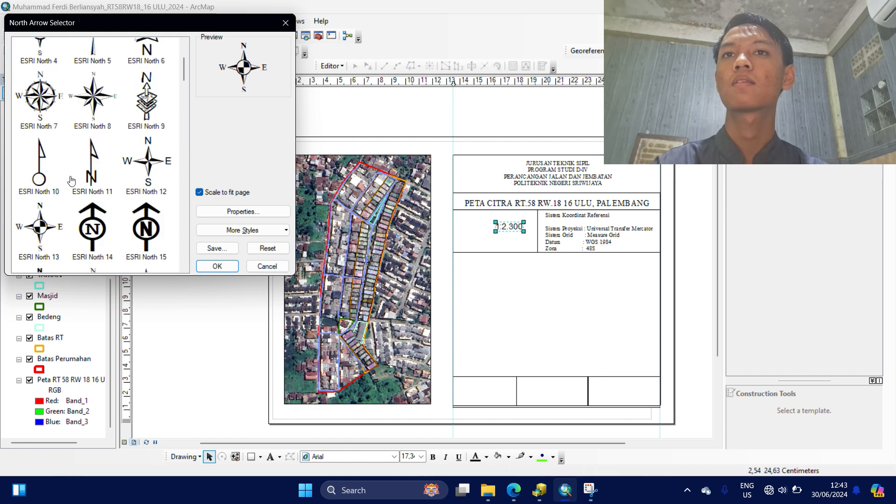
pyautogui.click(96, 95)
pyautogui.doubleClick(92, 96)
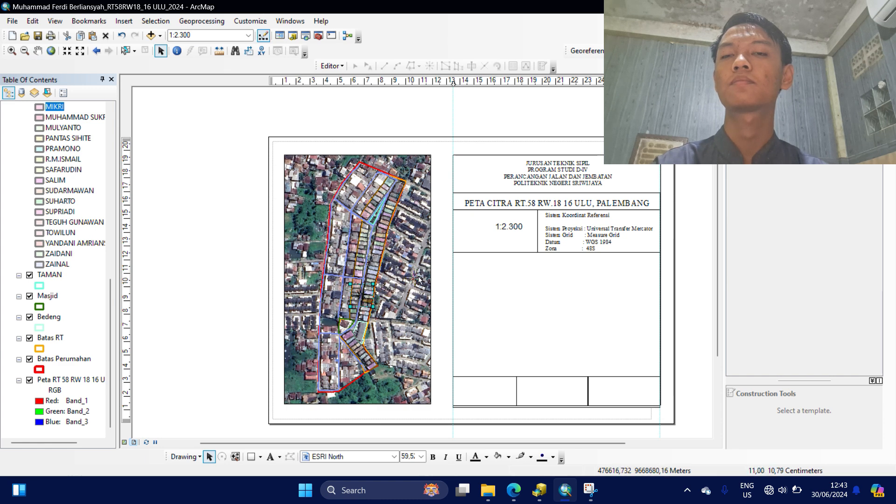
pyautogui.moveTo(371, 302); pyautogui.dragTo(483, 239)
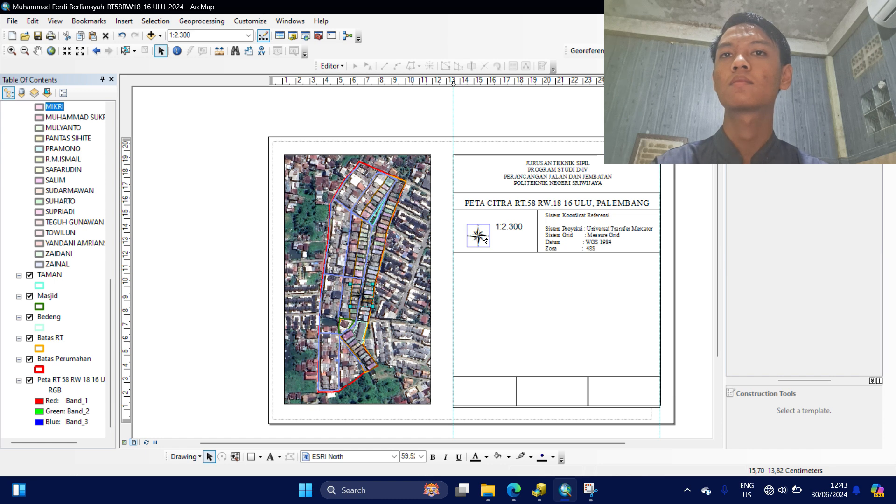
pyautogui.moveTo(483, 239); pyautogui.dragTo(477, 226)
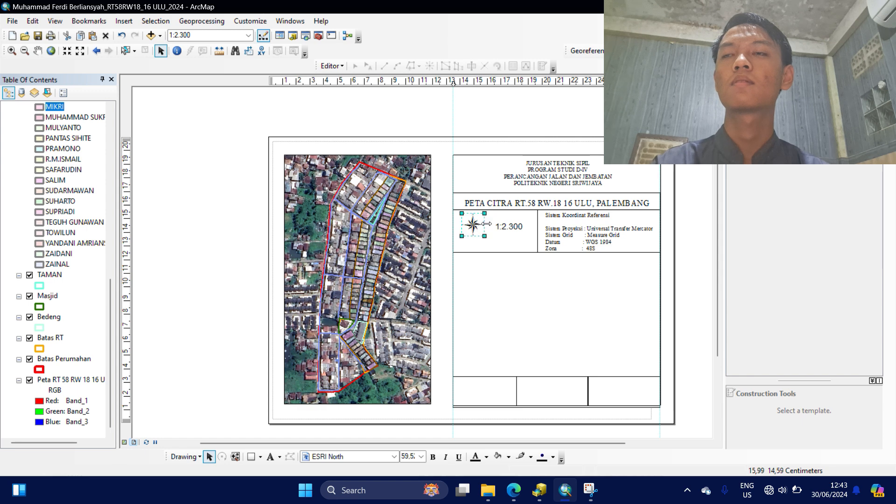
pyautogui.click(124, 21)
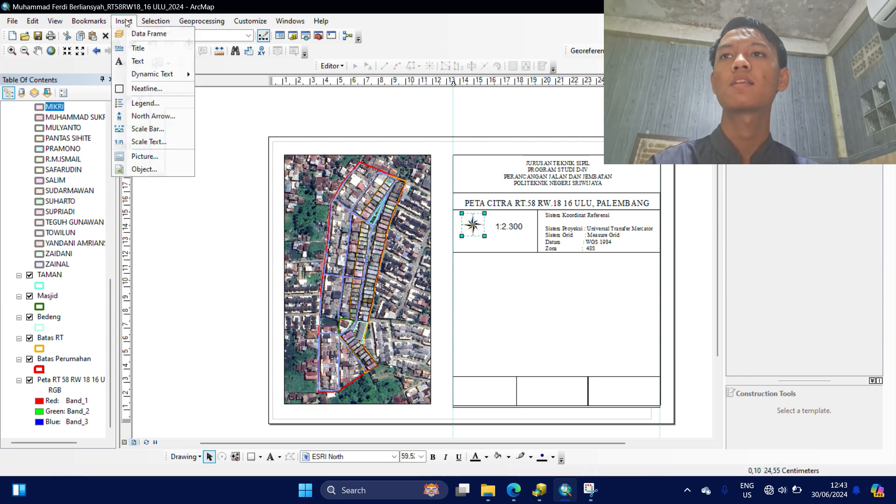
# Insert an Alternating Scale Bar 1 and drag it toward the title block.
pyautogui.click(155, 130)
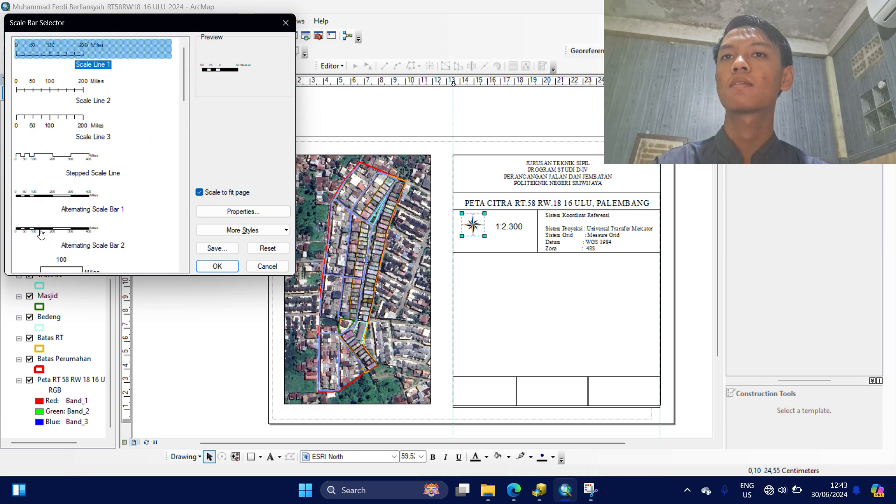
pyautogui.click(59, 195)
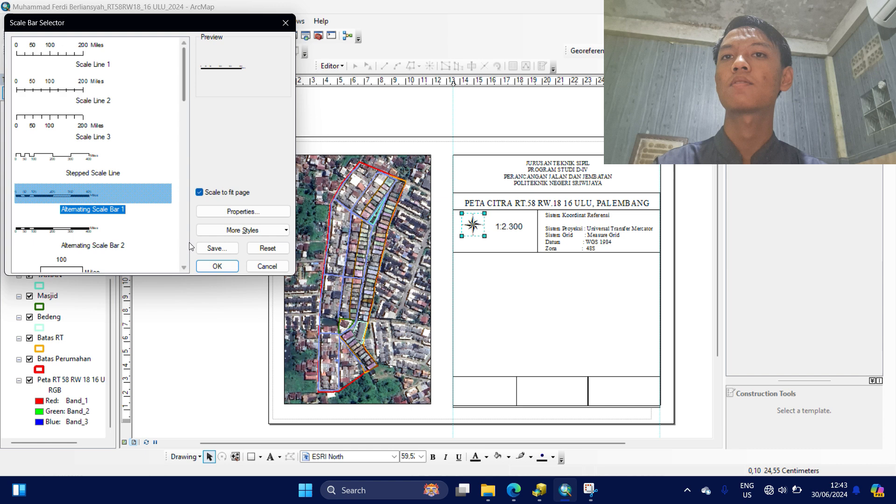
pyautogui.click(224, 267)
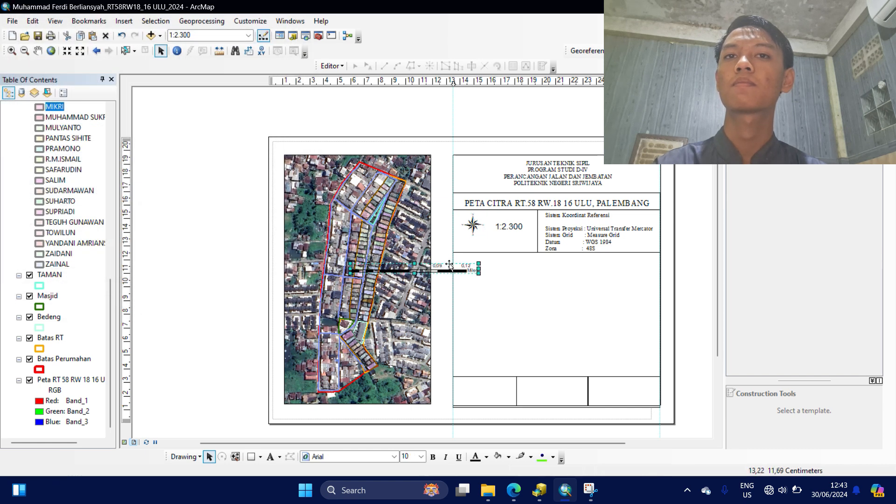
pyautogui.moveTo(445, 270); pyautogui.dragTo(572, 282)
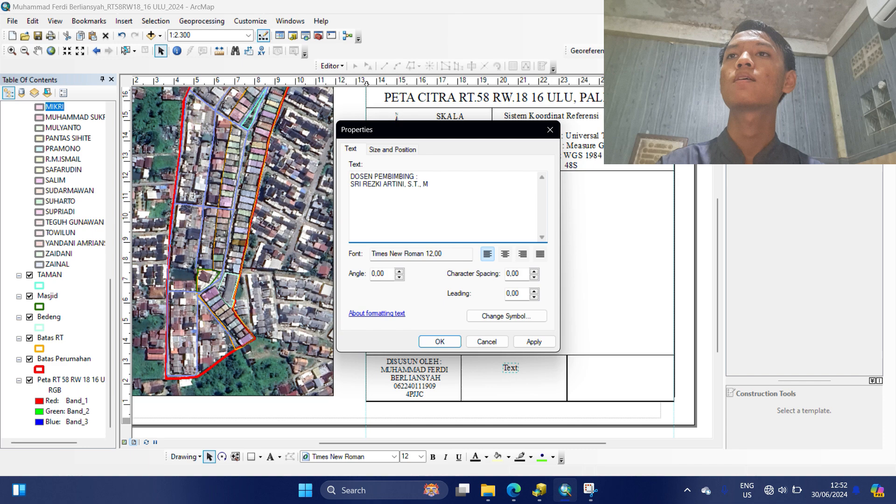
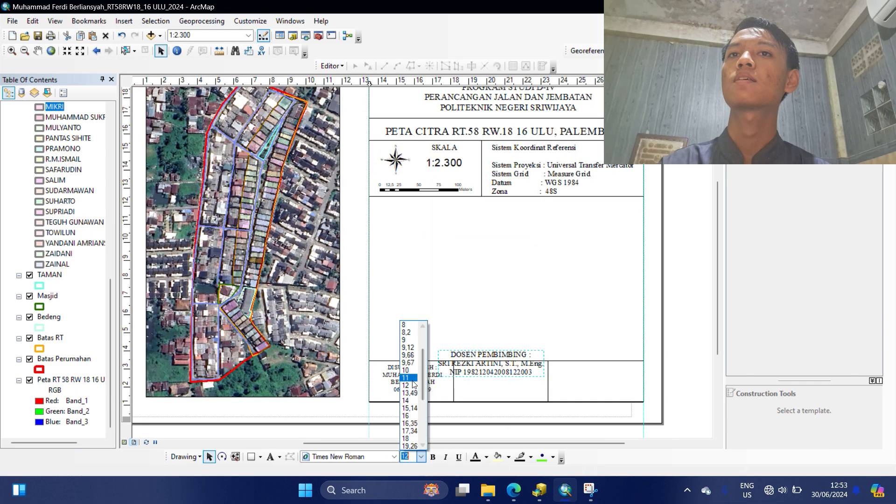
# Enter the supervisor's employee ID number at size 12, then create a multi-column legend.
pyautogui.click(412, 384)
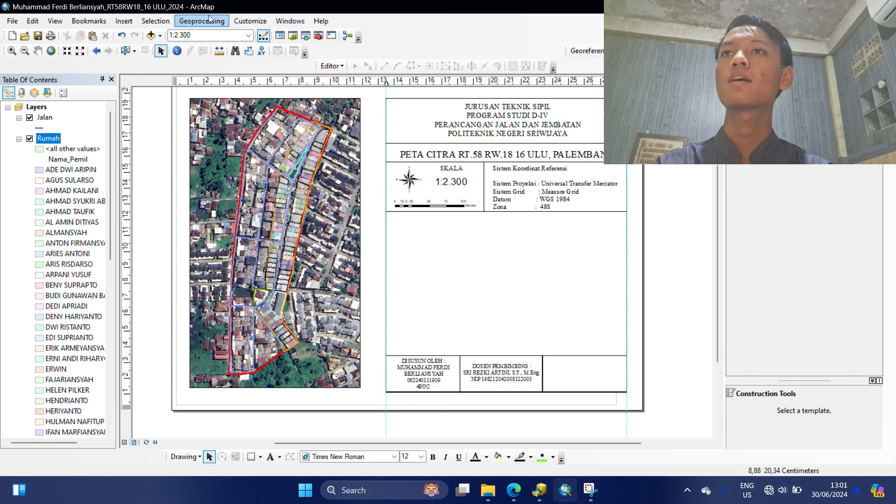
pyautogui.click(124, 21)
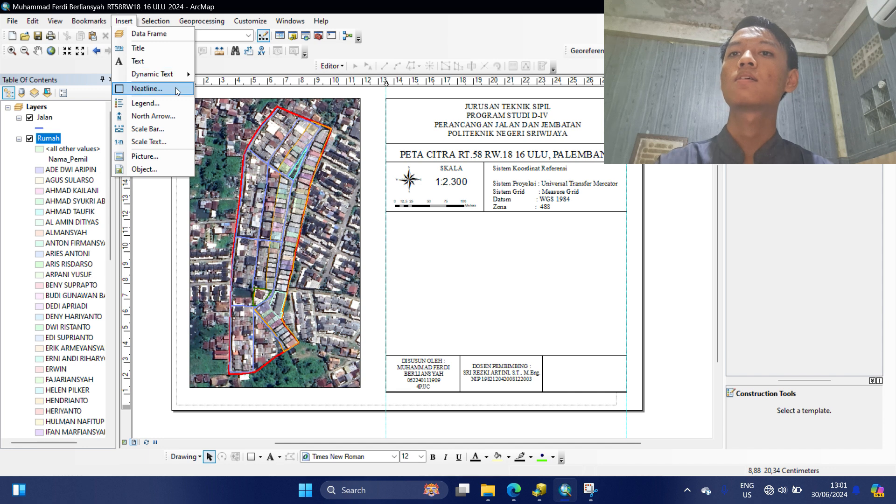
pyautogui.click(180, 105)
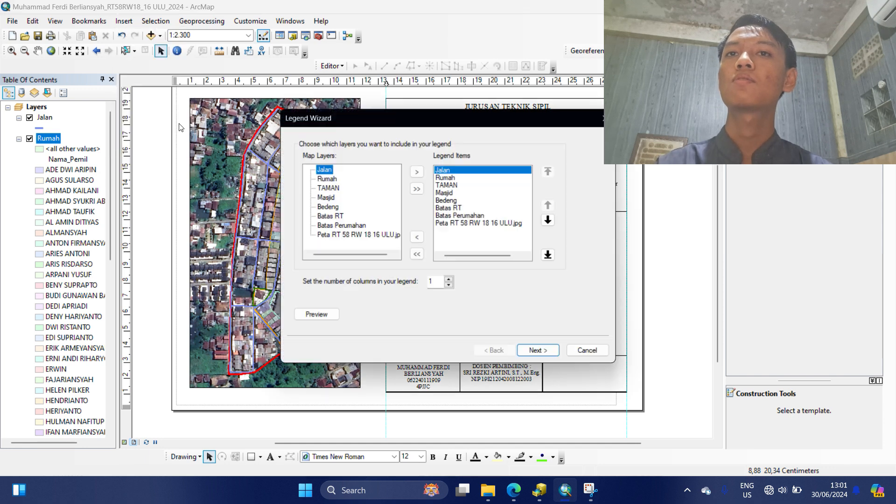
pyautogui.click(450, 281)
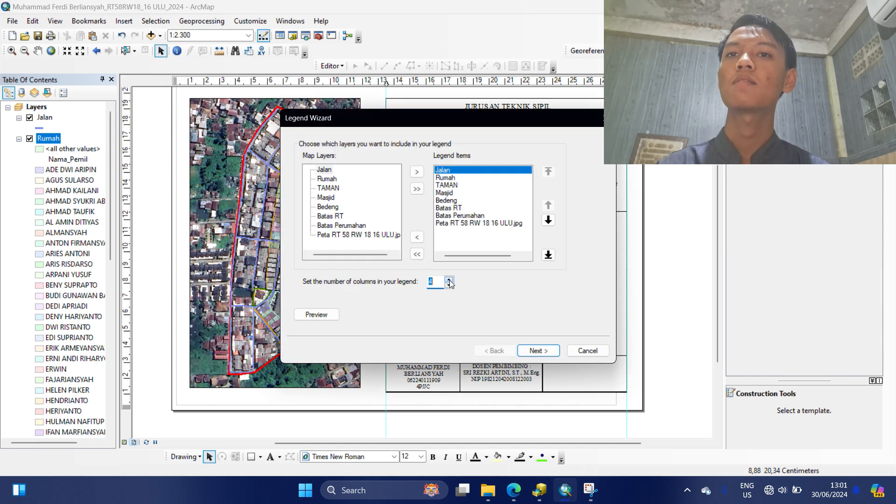
pyautogui.click(537, 351)
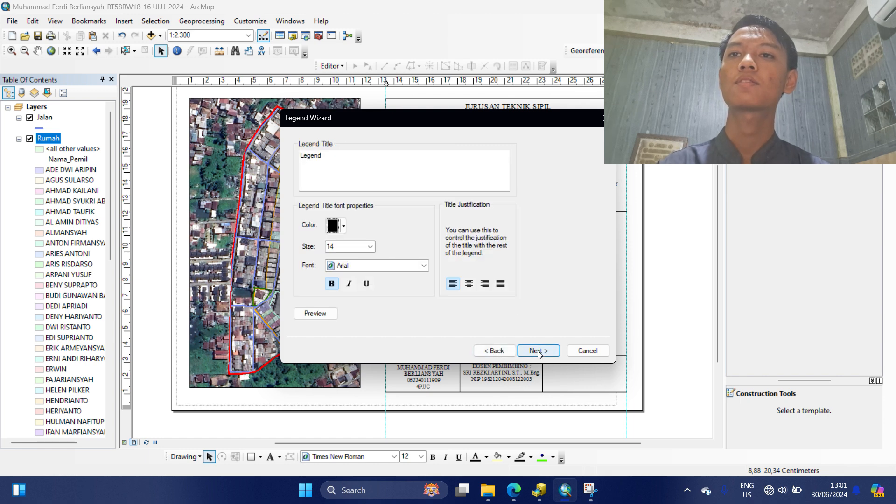
pyautogui.click(538, 353)
pyautogui.click(538, 353)
pyautogui.click(538, 353)
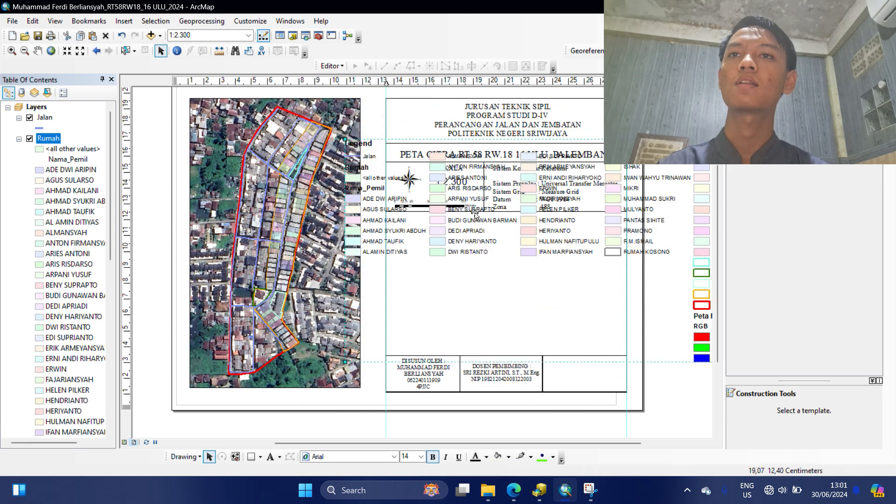
# Drag the legend into the lower title-block panel, flush against its left border.
pyautogui.moveTo(475, 214); pyautogui.dragTo(485, 260)
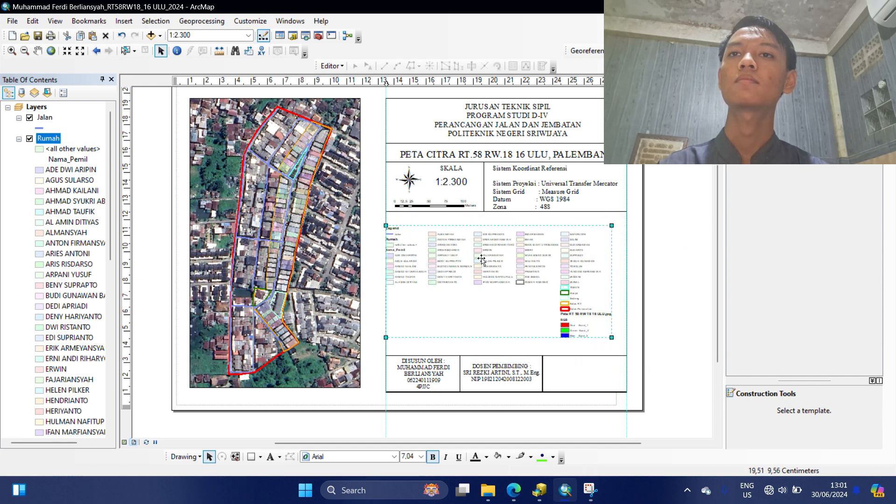
pyautogui.scroll(1, 481, 260)
pyautogui.moveTo(404, 243); pyautogui.dragTo(385, 228)
pyautogui.scroll(1, 385, 227)
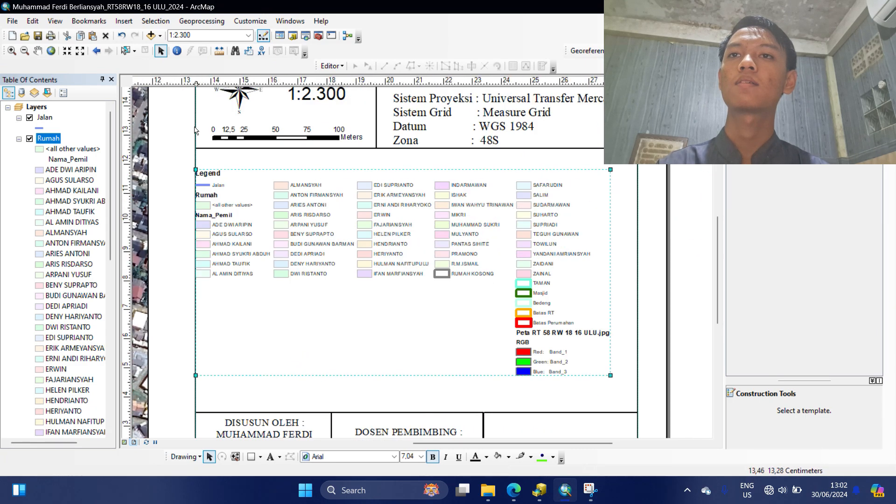
pyautogui.click(194, 91)
pyautogui.scroll(-1, 193, 299)
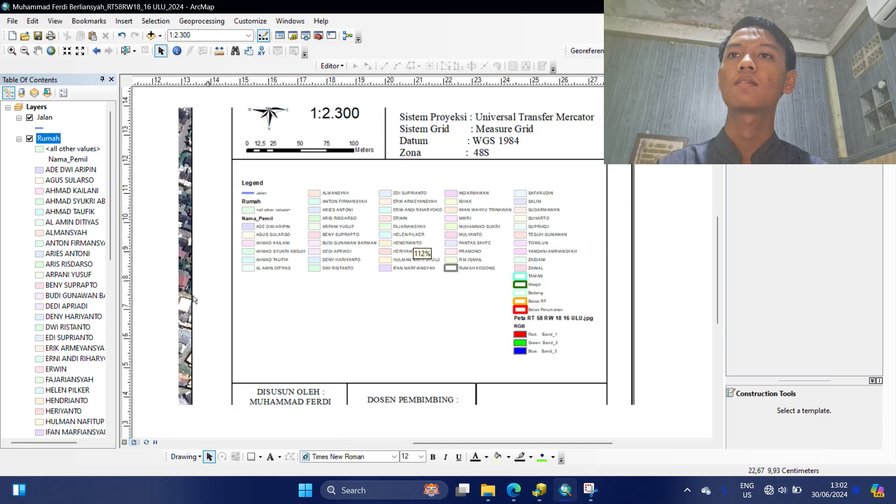
pyautogui.scroll(-2, 193, 299)
pyautogui.click(326, 273)
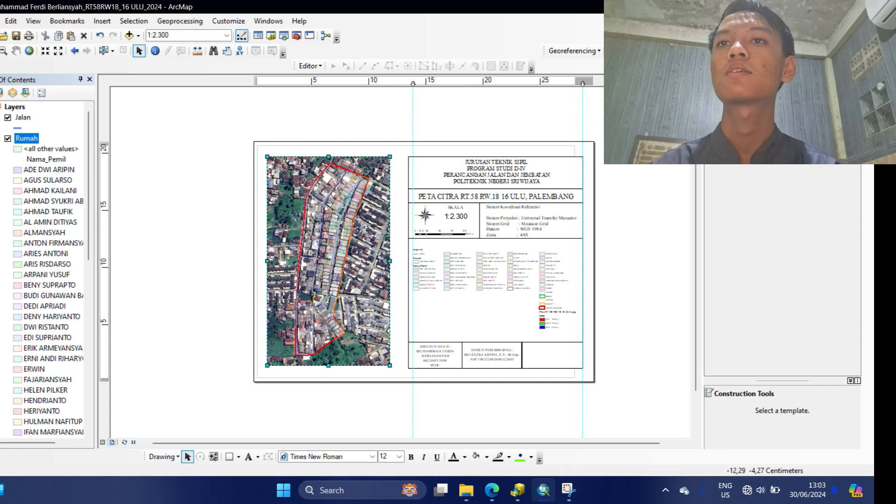
# Start a new measured grid in map units on the map frame with 40/80 m intervals.
pyautogui.rightClick(291, 224)
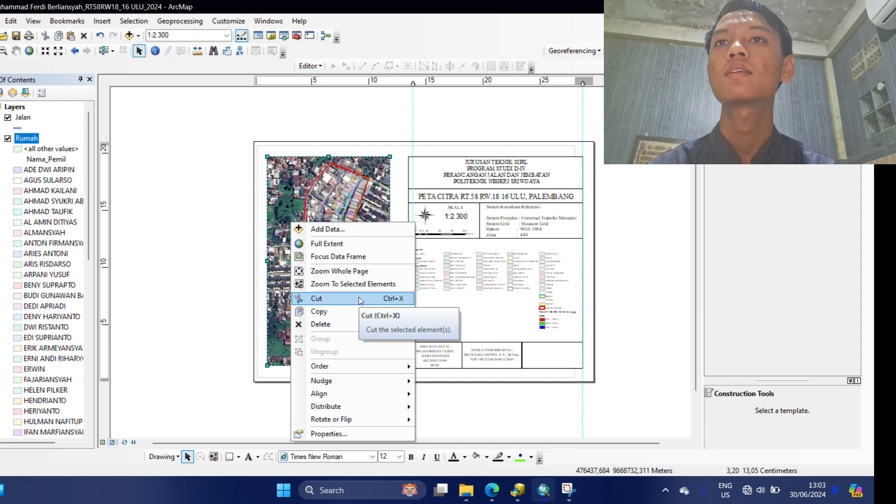
pyautogui.click(372, 435)
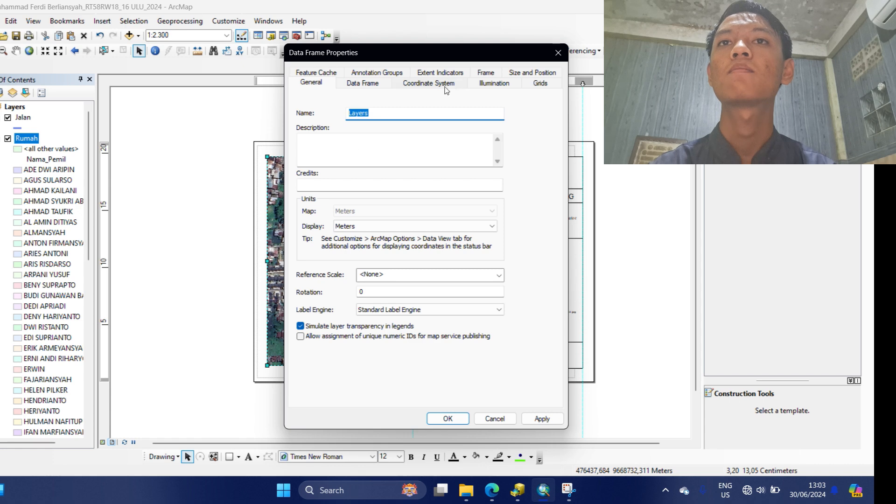
pyautogui.click(527, 84)
pyautogui.click(502, 120)
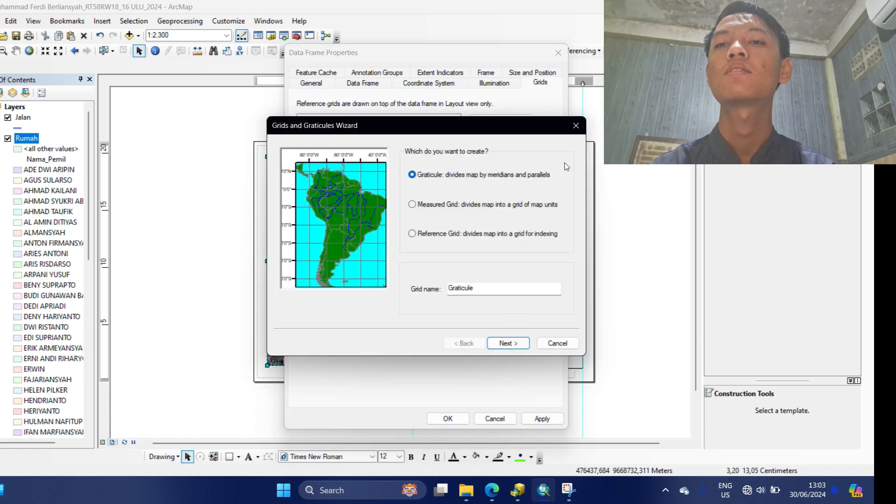
pyautogui.click(412, 204)
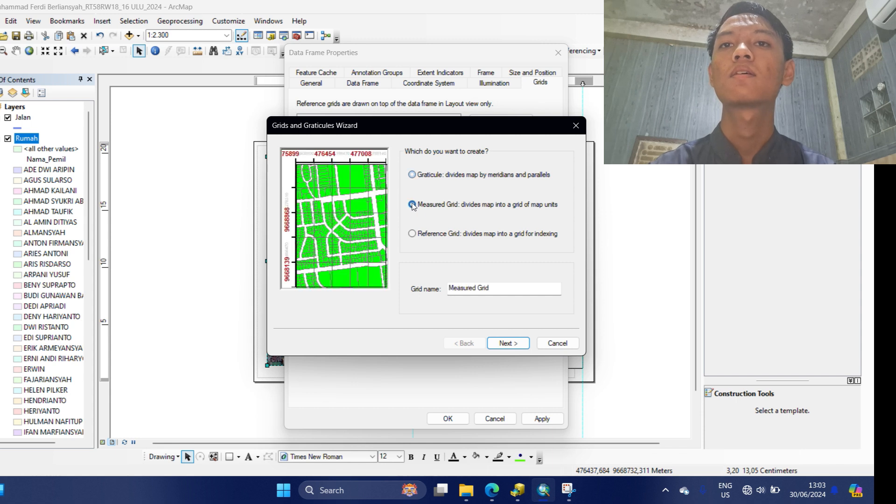
pyautogui.click(495, 342)
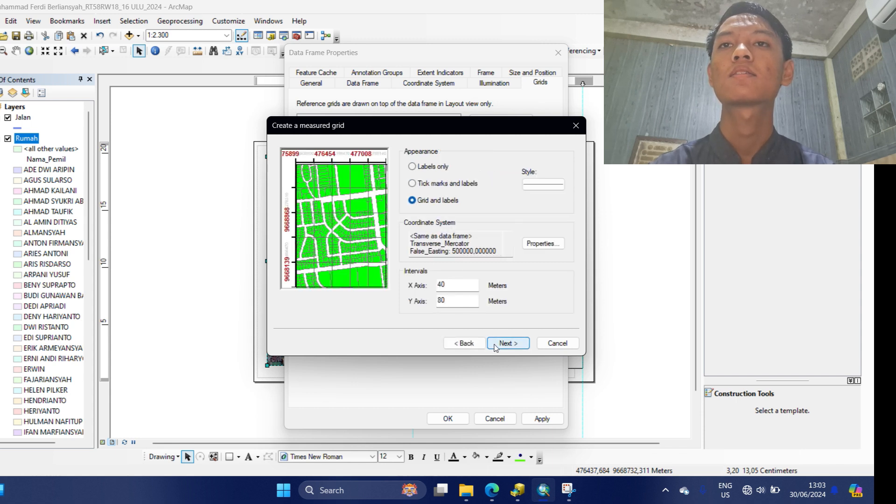
pyautogui.click(498, 345)
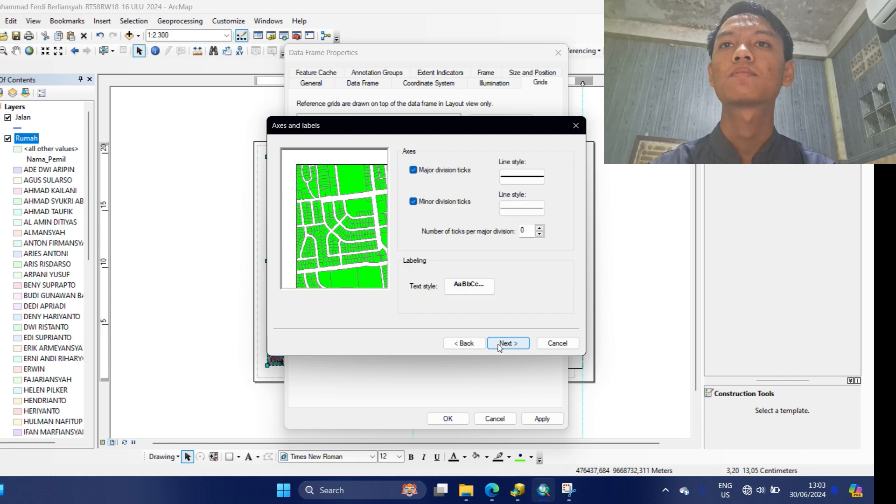
pyautogui.click(499, 345)
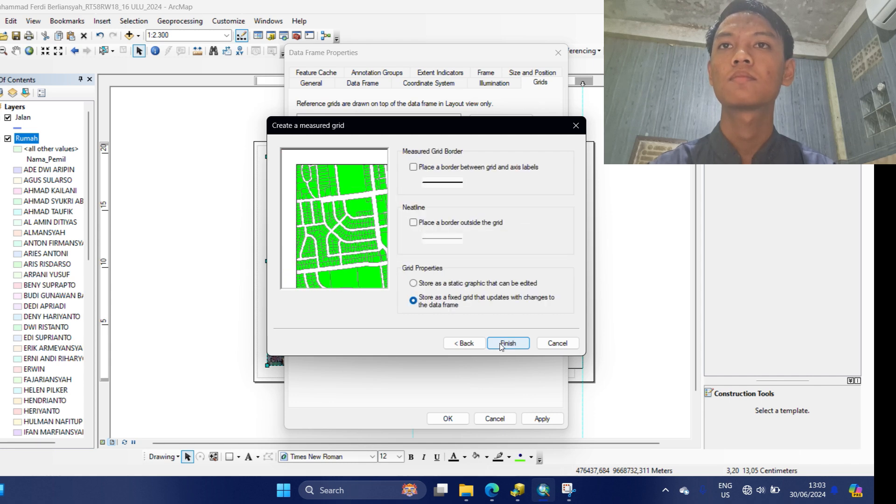
# Add the axis-label border and outer neatline, then apply the Measured Grid to the frame.
pyautogui.click(413, 167)
pyautogui.click(413, 223)
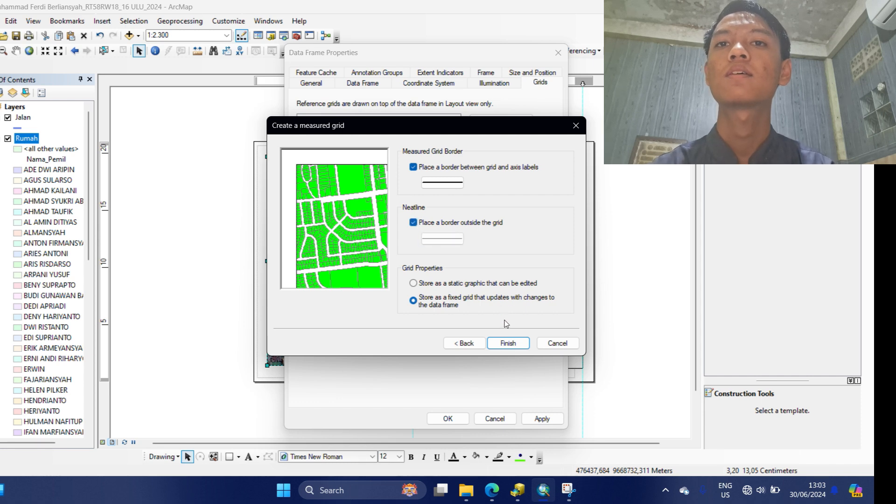
pyautogui.click(505, 346)
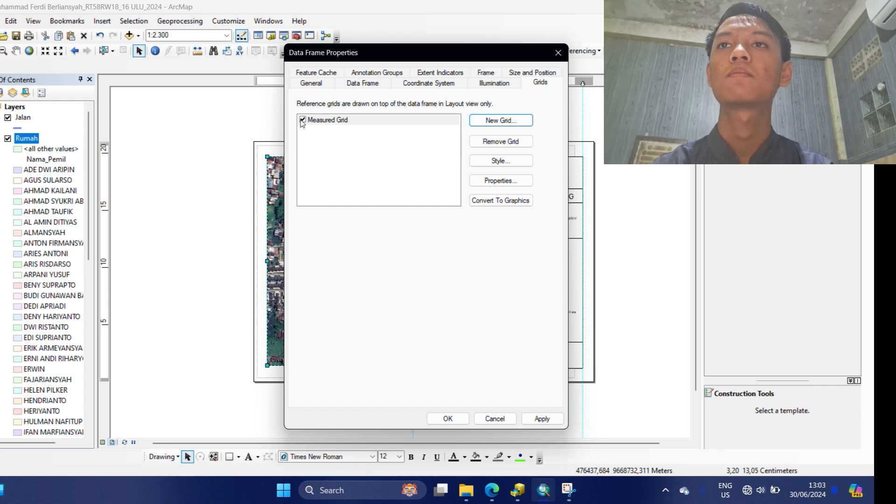
pyautogui.click(328, 120)
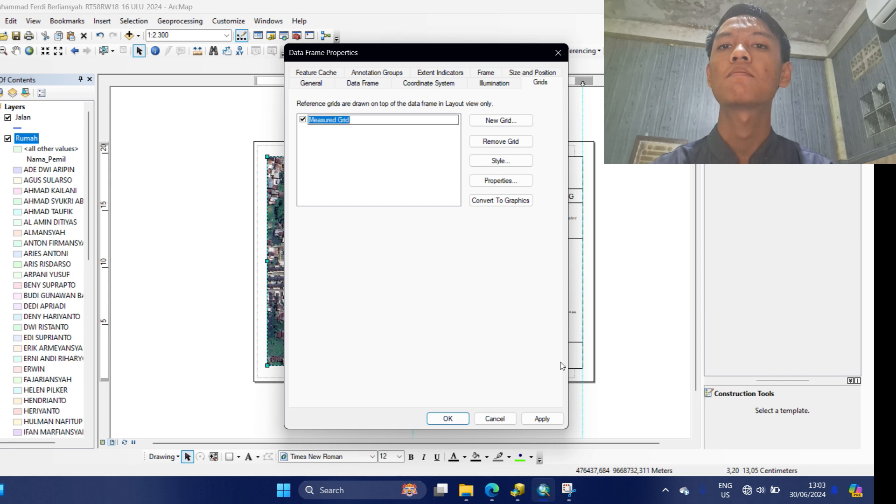
pyautogui.click(532, 420)
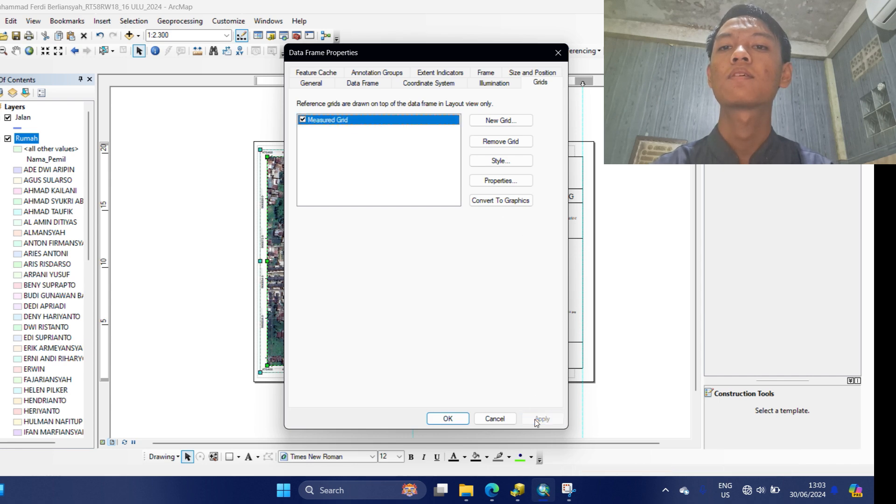
pyautogui.click(448, 416)
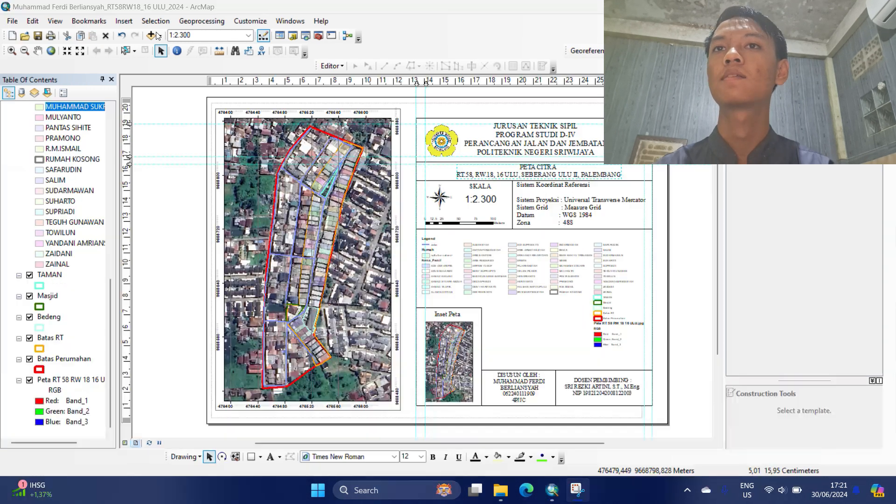
# Export the layout as a 300 dpi PDF to the Desktop, prefixing the file name 'Peta Citra '.
pyautogui.click(12, 21)
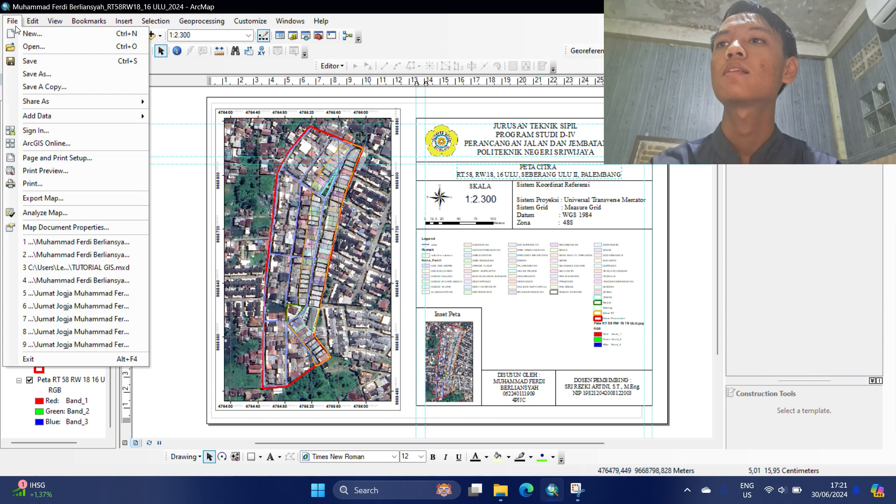
pyautogui.click(54, 200)
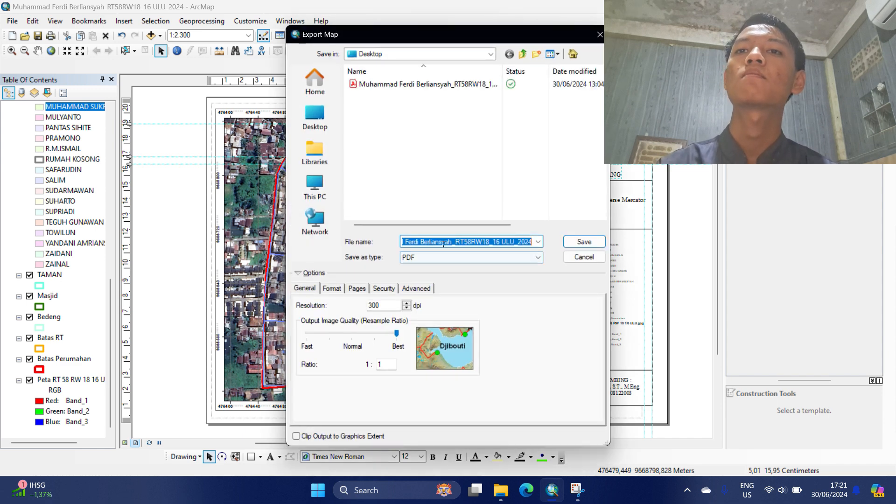
pyautogui.click(442, 242)
pyautogui.moveTo(441, 243); pyautogui.dragTo(382, 245)
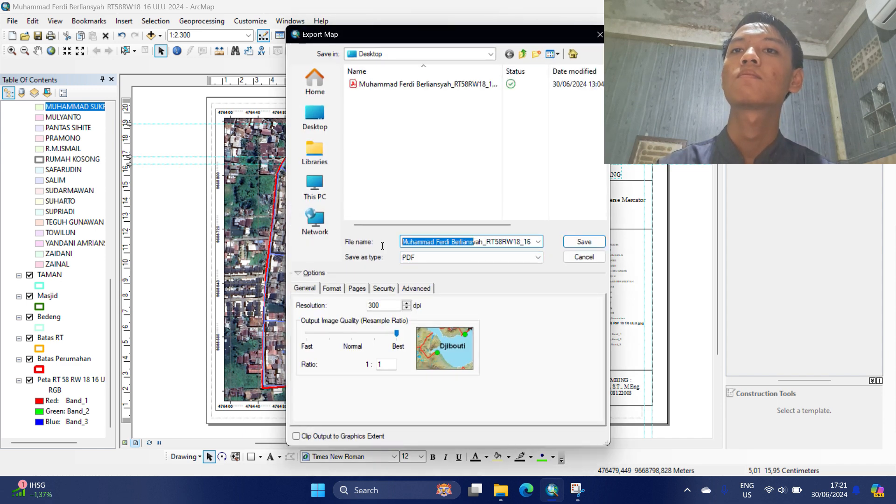
pyautogui.click(404, 242)
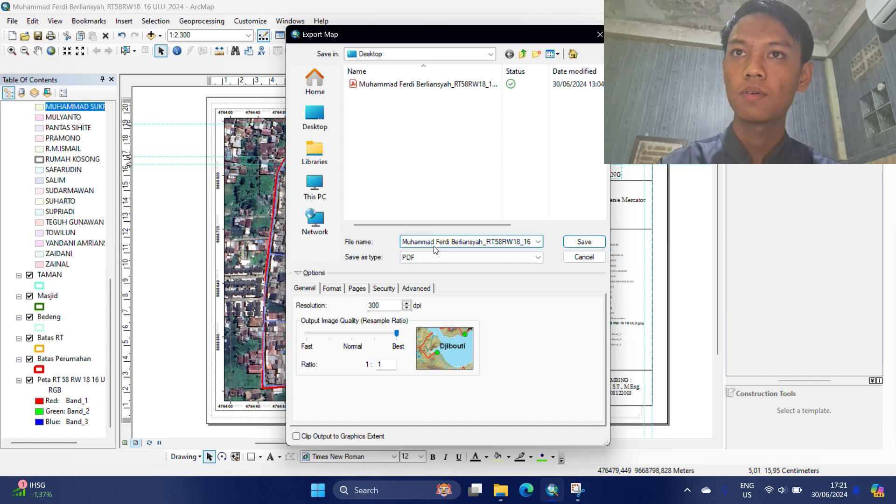
pyautogui.write('Peta')
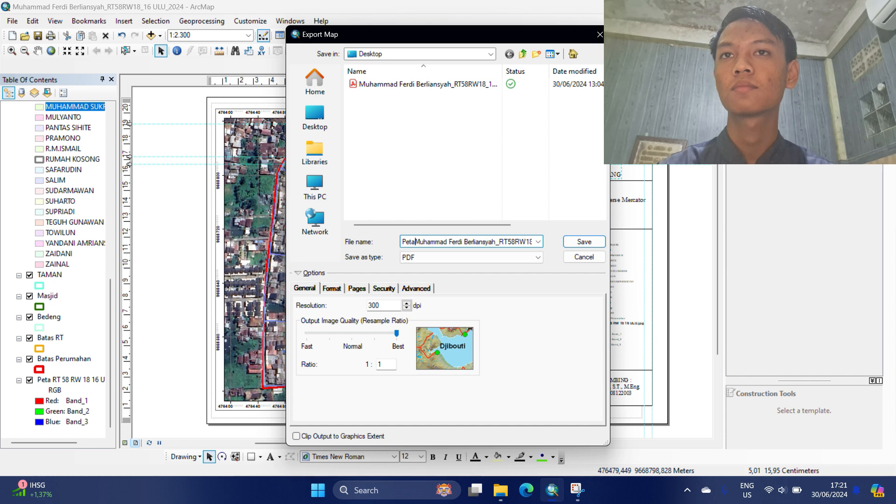
pyautogui.write(' Citra')
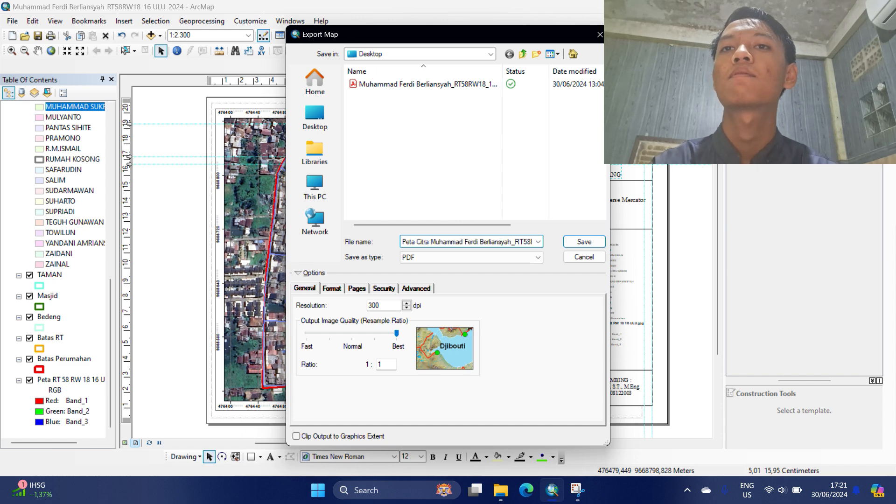
pyautogui.press('BackSpace')
pyautogui.press('BackSpace')
pyautogui.write('a')
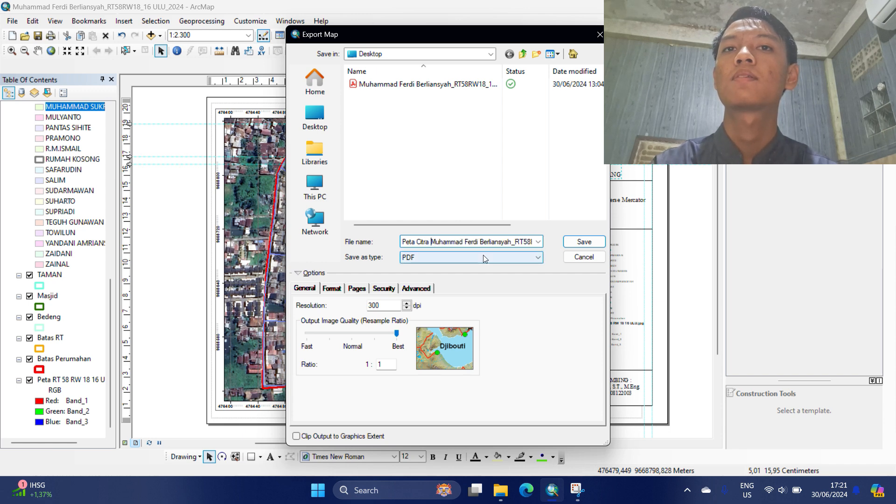
pyautogui.click(573, 247)
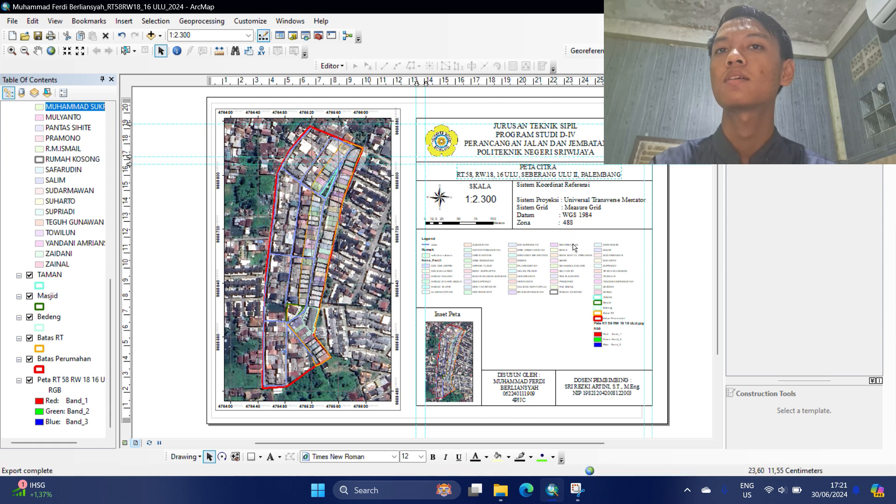
# Change the map title from PETA CITRA to PETA GARIS.
pyautogui.doubleClick(557, 168)
pyautogui.doubleClick(379, 176)
pyautogui.write('GARIS')
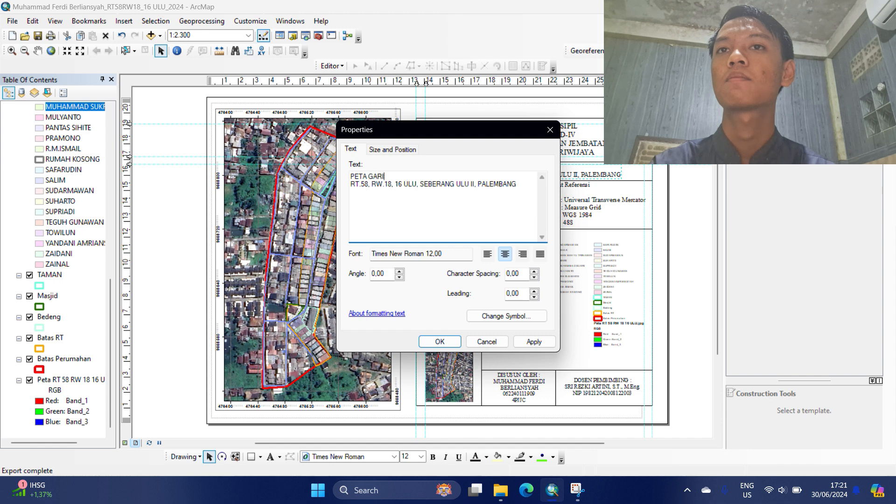
pyautogui.hotkey('ctrl', 'a')
pyautogui.click(440, 342)
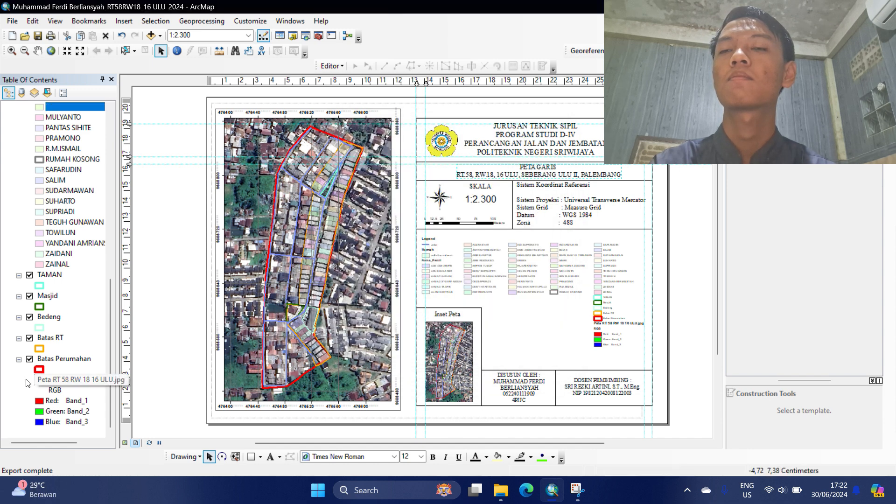
# Hide the .jpg aerial imagery layer and move the legend back up into its panel.
pyautogui.click(29, 380)
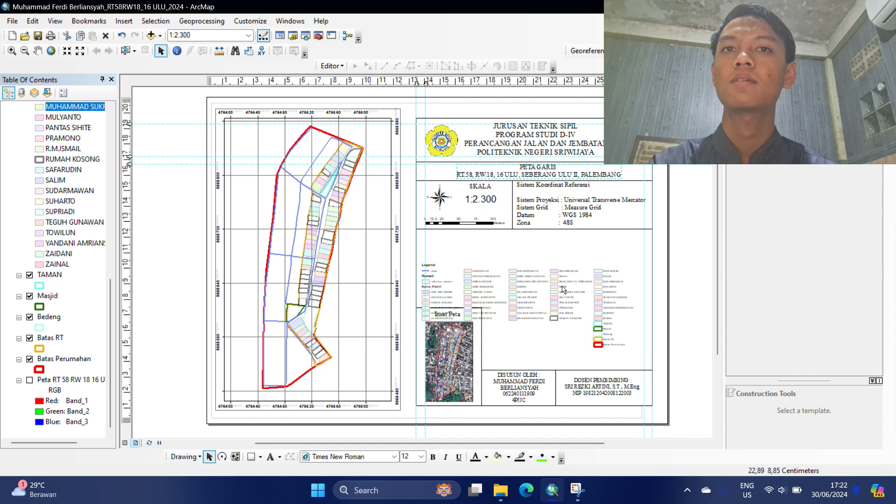
pyautogui.moveTo(563, 289); pyautogui.dragTo(562, 263)
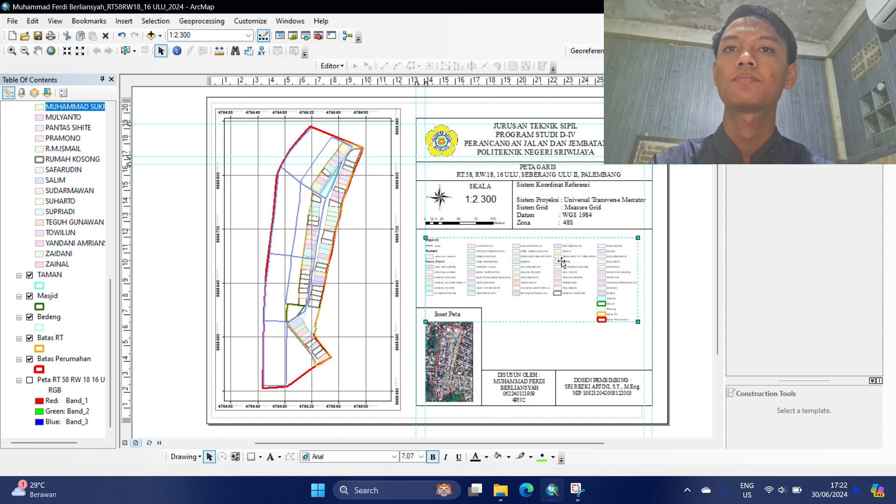
pyautogui.click(562, 262)
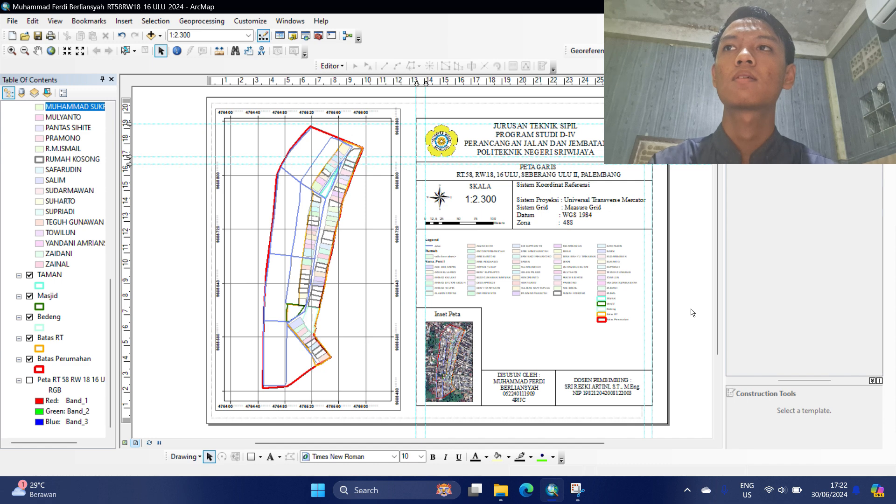
# Export the line map to a Desktop PDF whose file name starts with 'Peta Garis '.
pyautogui.click(19, 22)
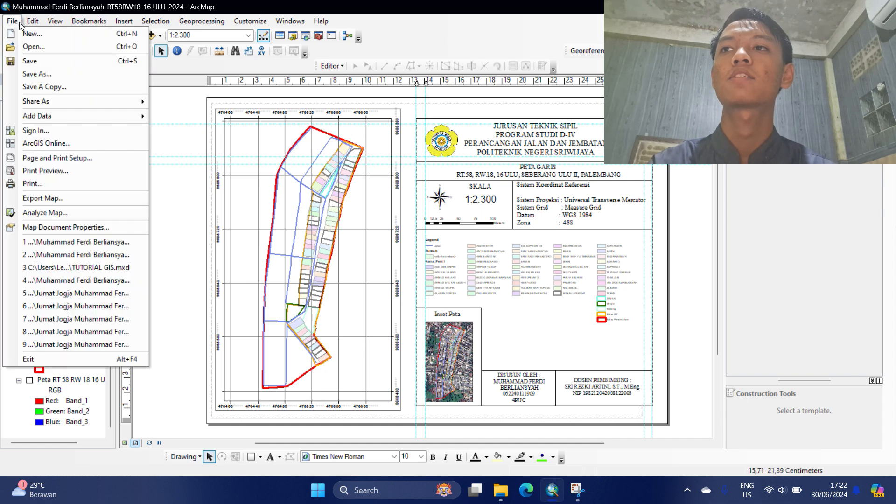
pyautogui.click(70, 205)
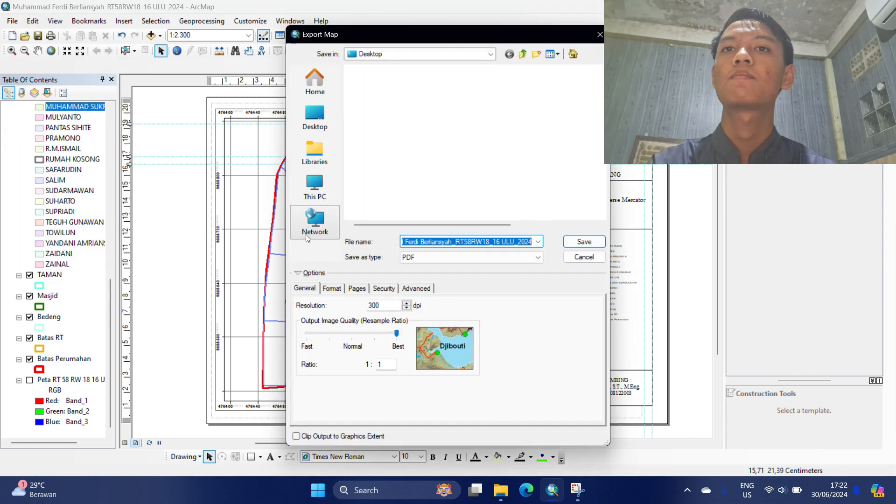
pyautogui.click(442, 242)
pyautogui.moveTo(442, 241); pyautogui.dragTo(355, 248)
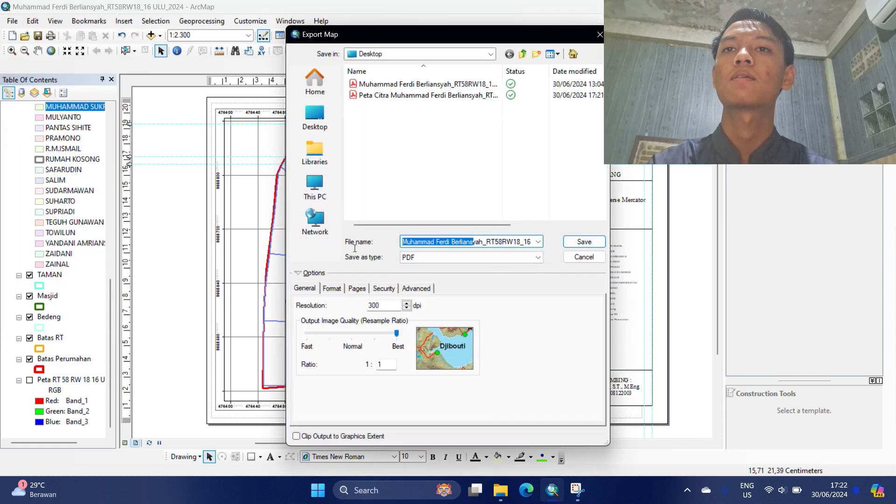
pyautogui.click(403, 243)
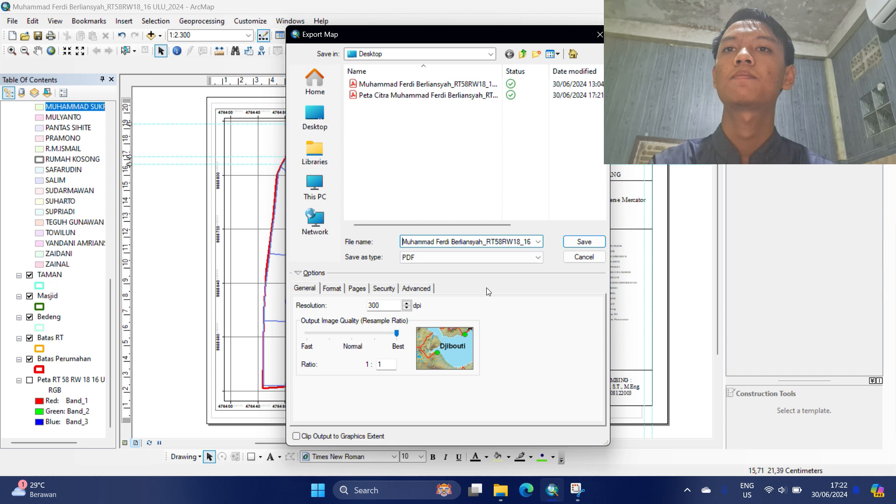
pyautogui.write('Peta G')
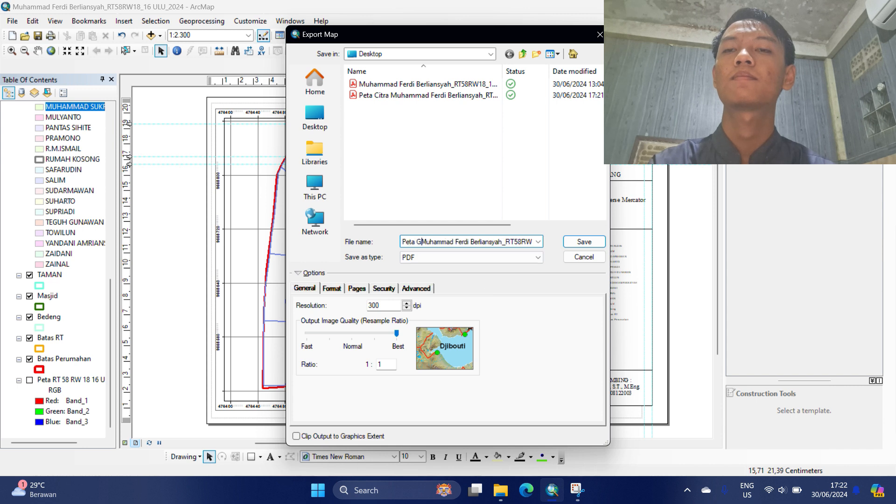
pyautogui.write('aris')
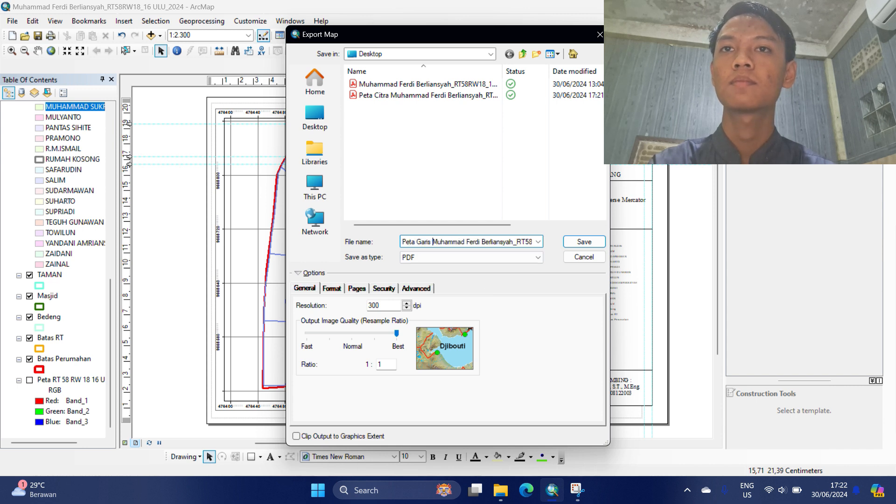
pyautogui.click(584, 242)
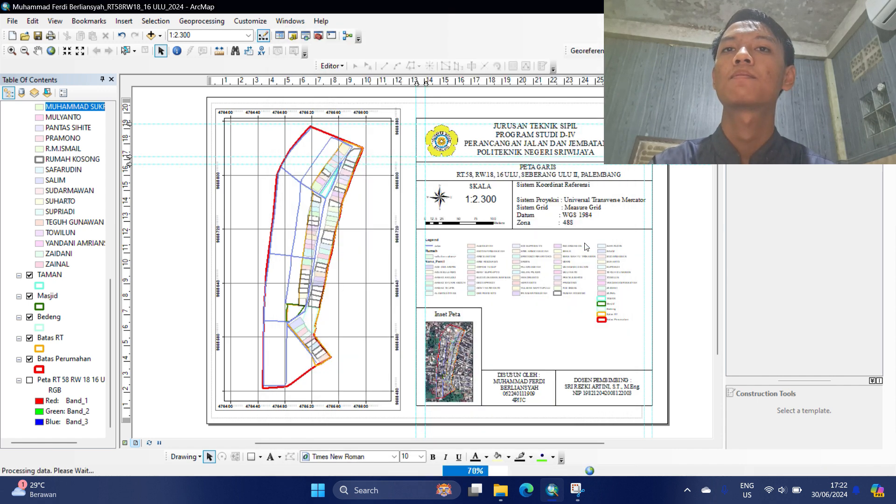